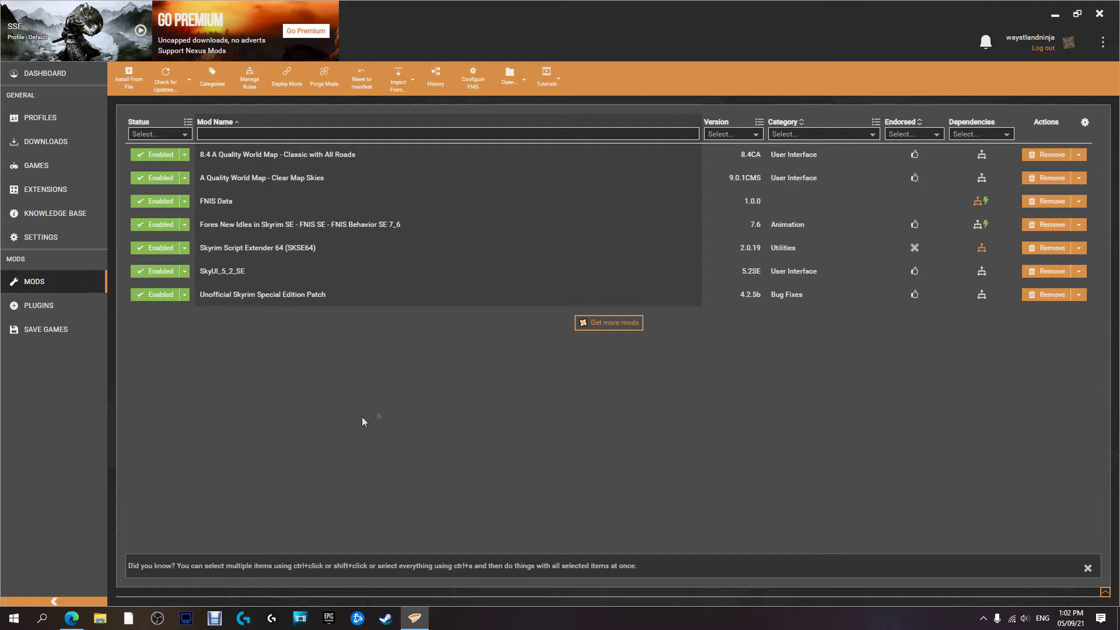
# Switch to the browser and review the Immersive HUD - iHUD Special Edition mod page, dismissing the floating video ad
pyautogui.click(70, 619)
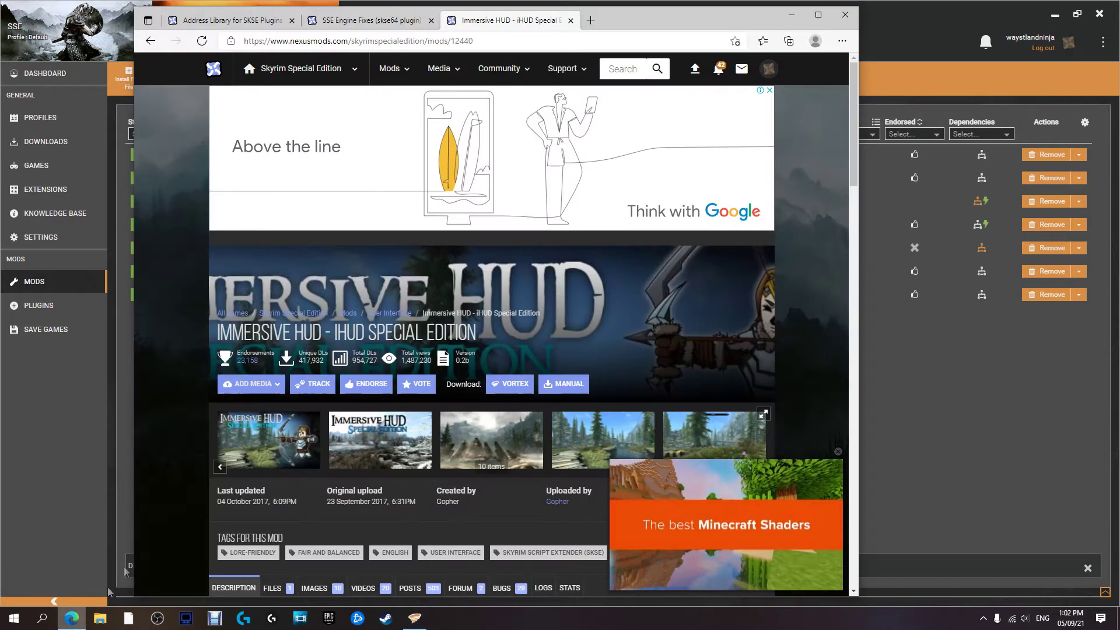
pyautogui.click(371, 20)
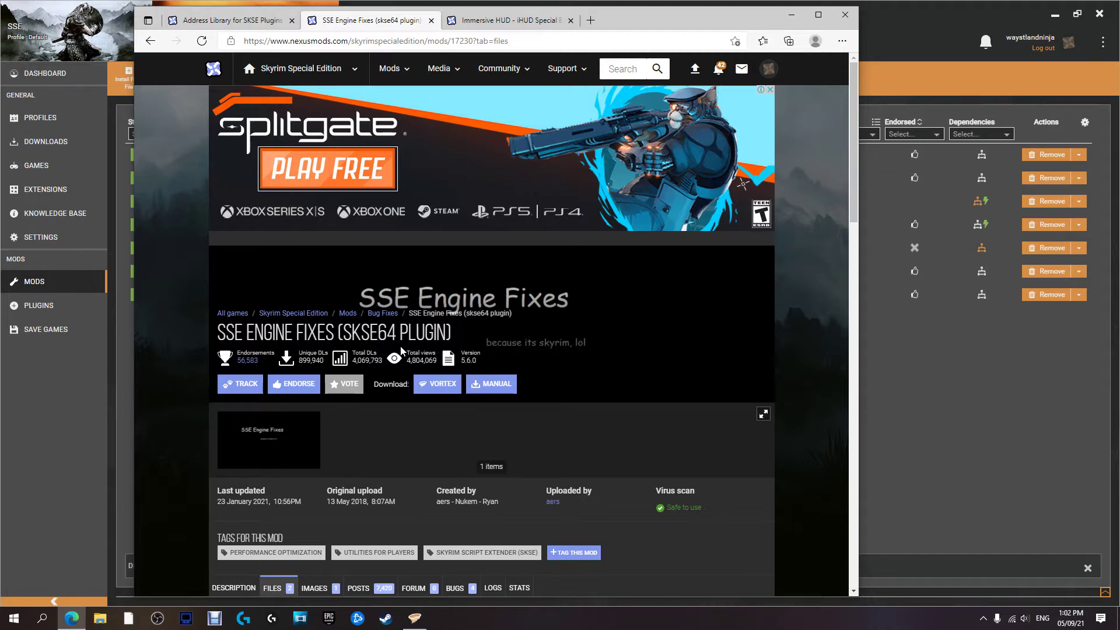
pyautogui.click(482, 21)
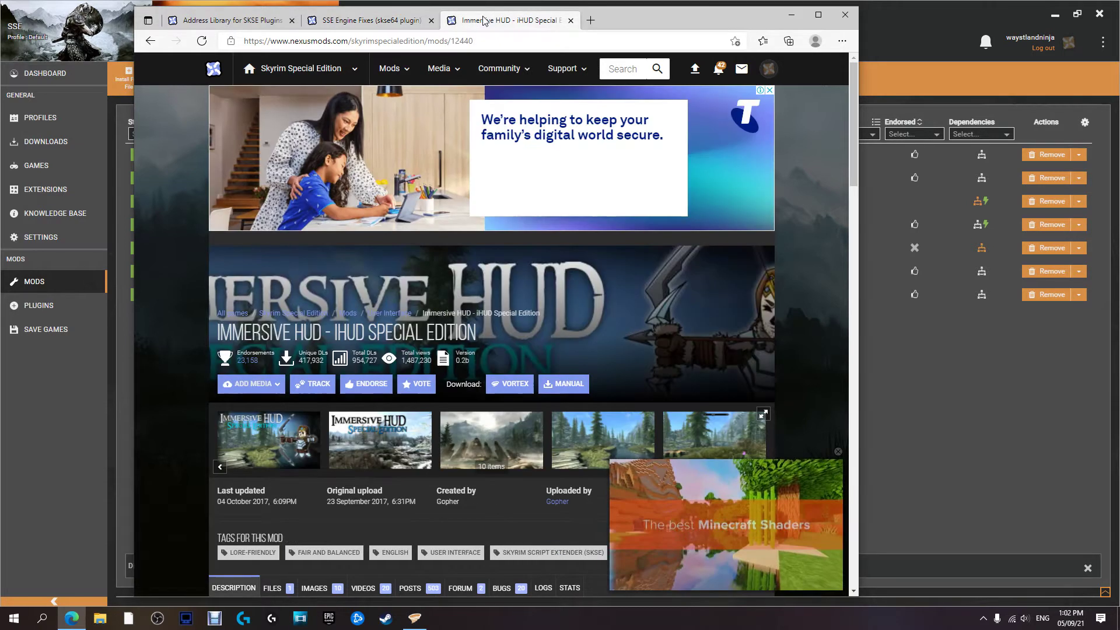
pyautogui.scroll(-4, 350, 279)
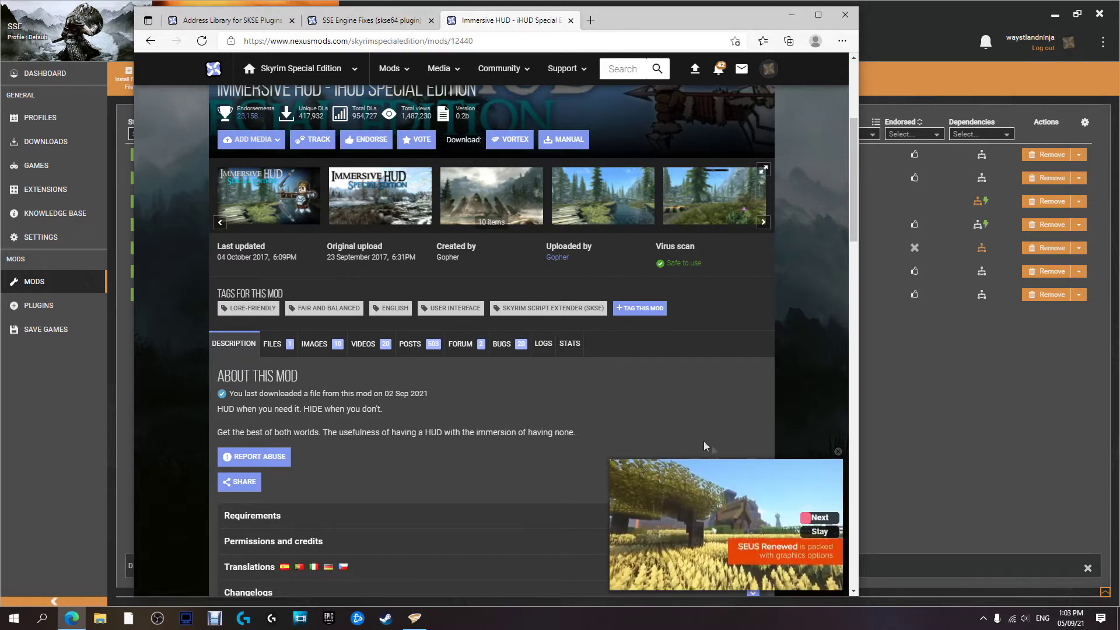
pyautogui.click(837, 452)
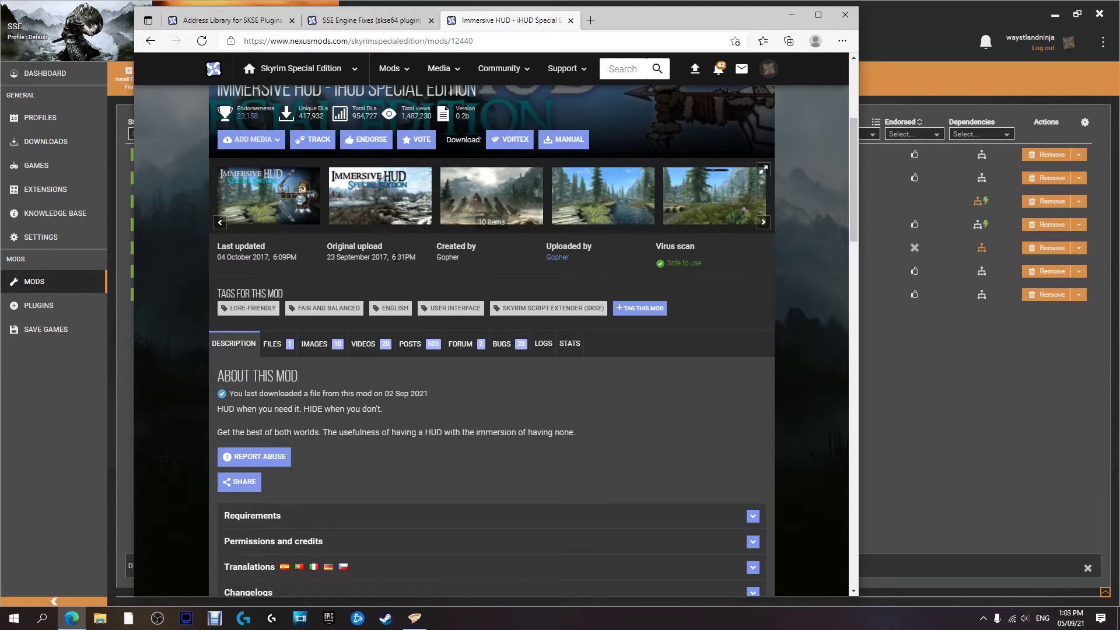
# Show the SSE Engine Fixes mod's description and expand its requirements list
pyautogui.click(368, 21)
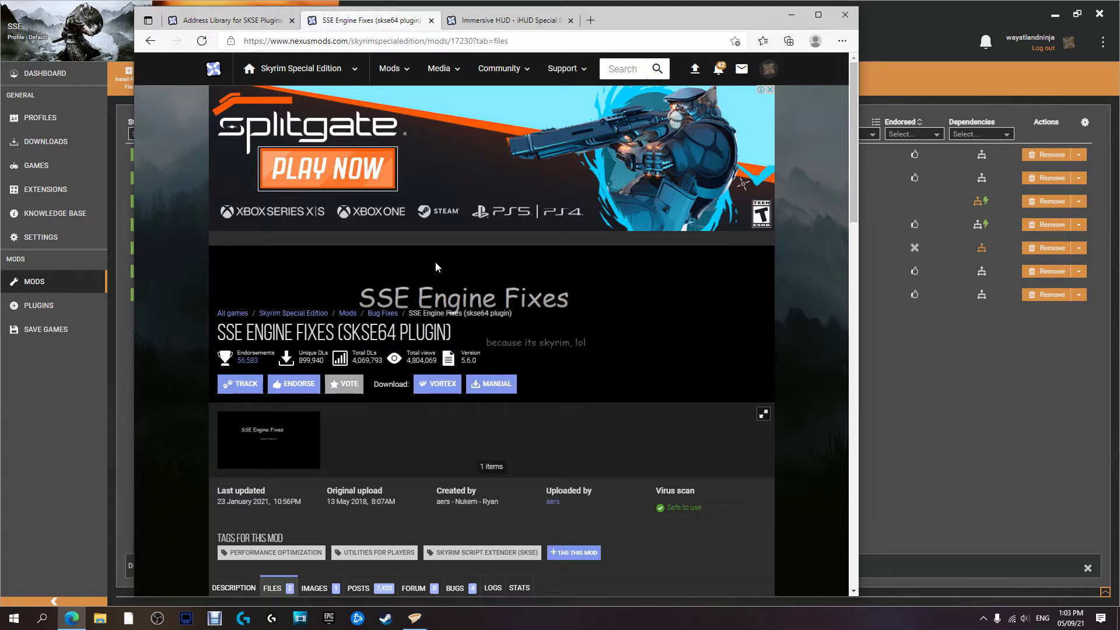
pyautogui.scroll(-5, 436, 268)
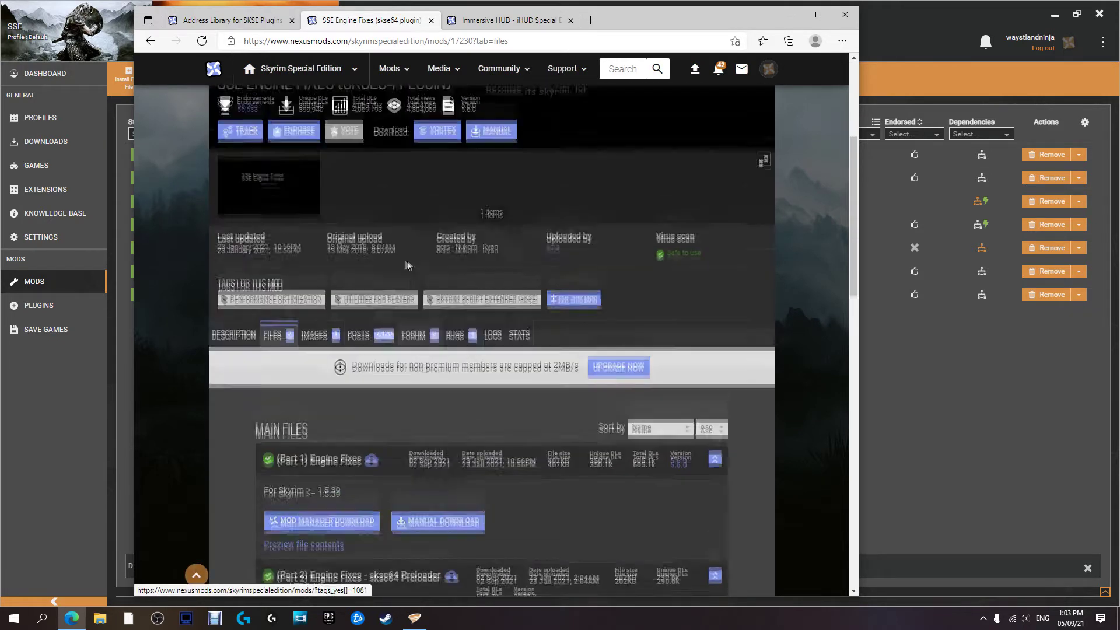
pyautogui.click(243, 345)
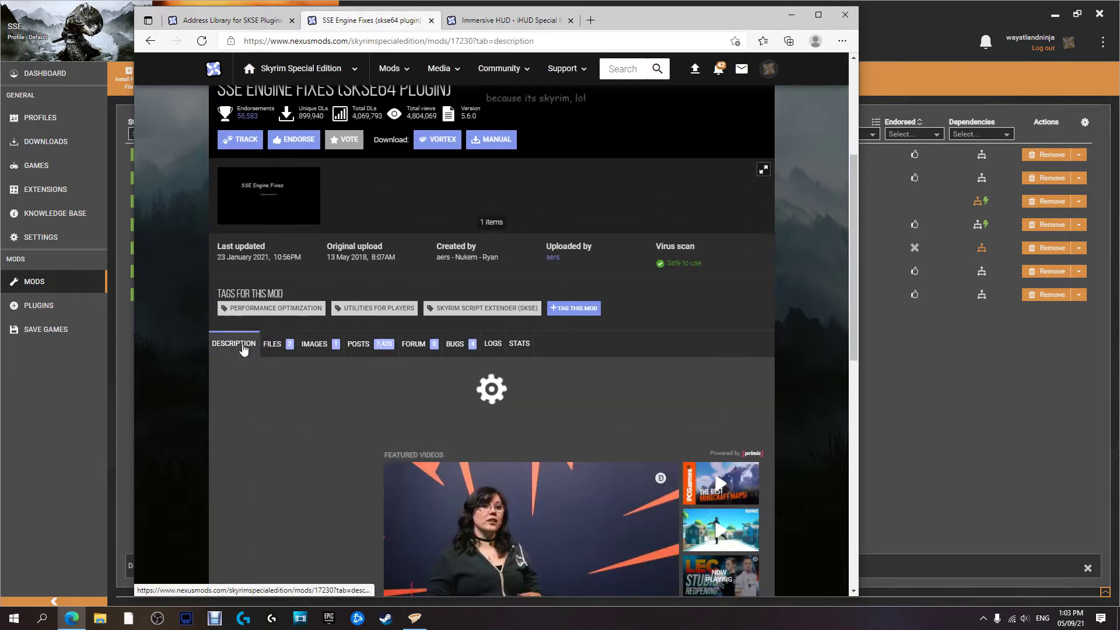
pyautogui.scroll(-3, 239, 345)
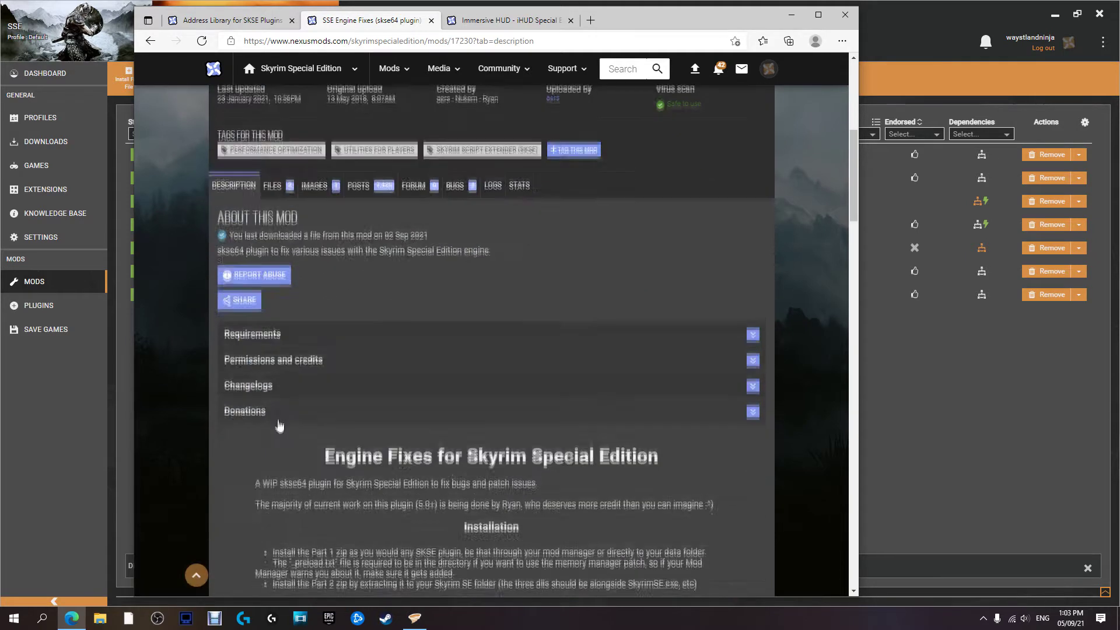
pyautogui.click(236, 336)
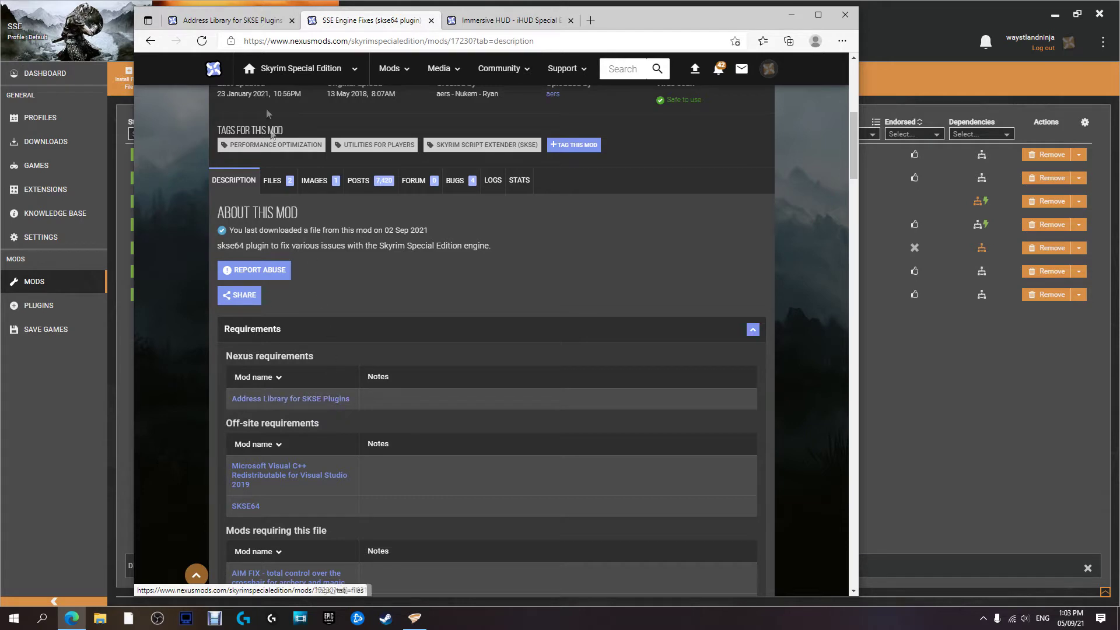
# Examine the requirements in the description of the Address Library for SKSE Plugins mod
pyautogui.click(237, 19)
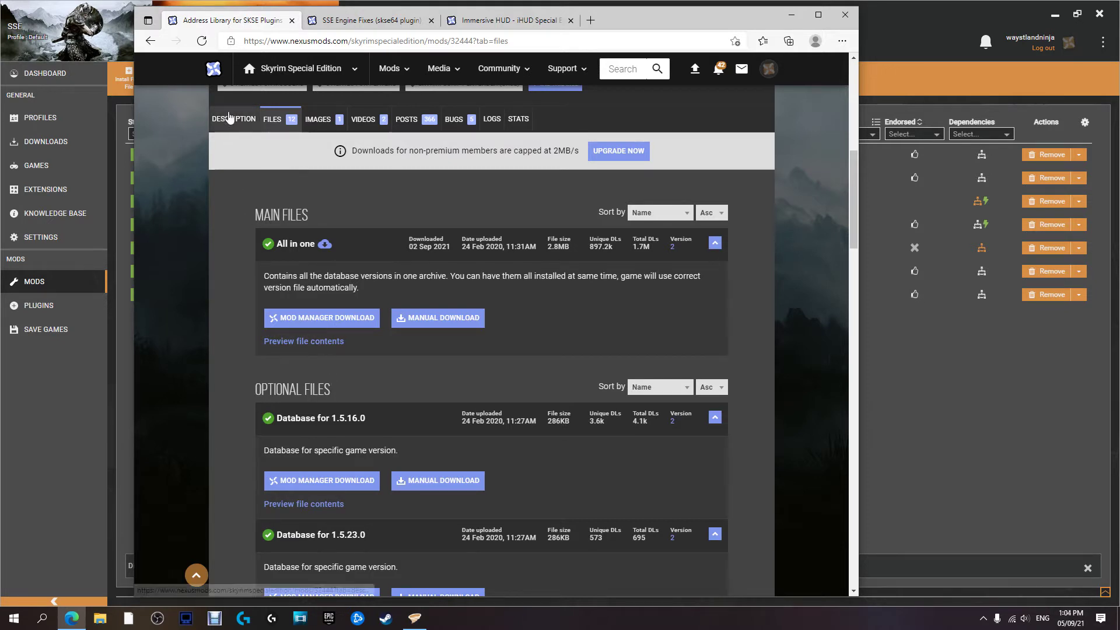
pyautogui.click(229, 117)
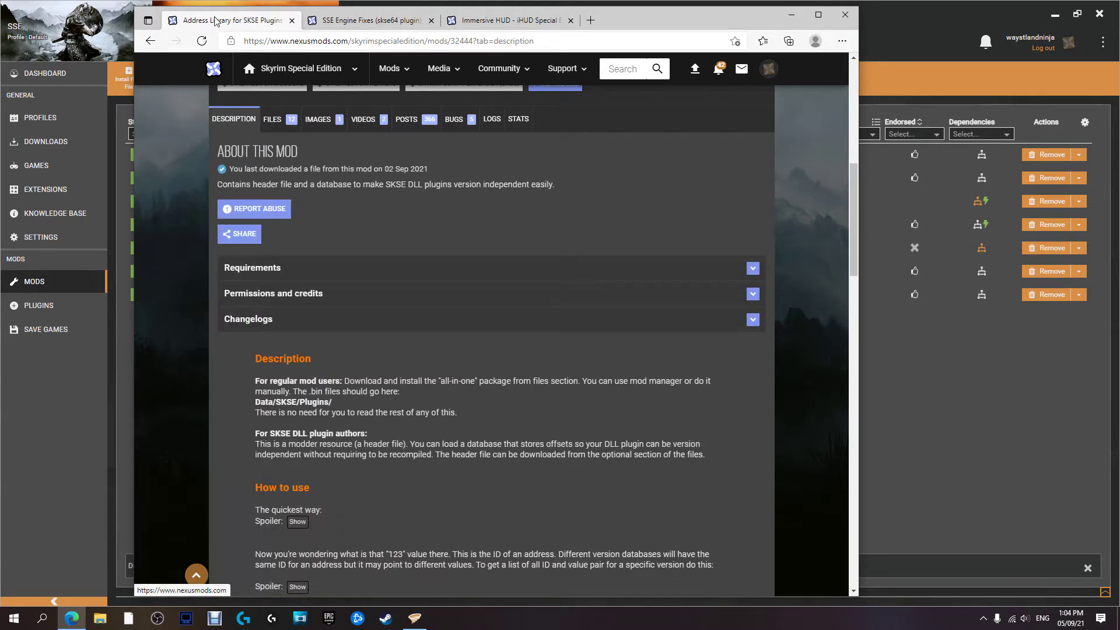
pyautogui.click(285, 269)
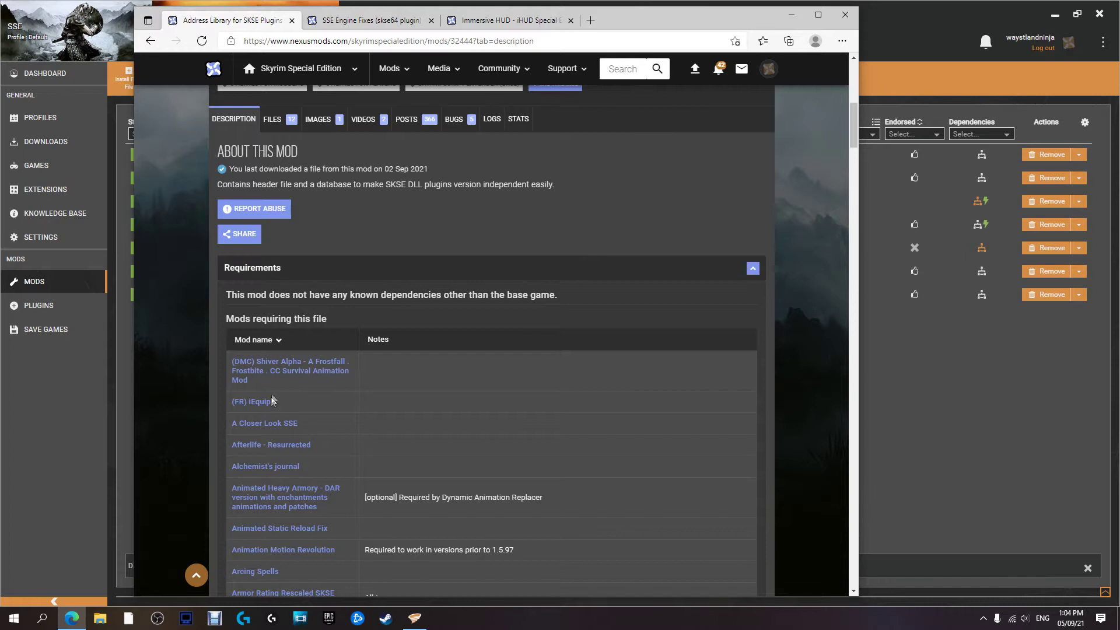
pyautogui.scroll(-15, 269, 420)
pyautogui.scroll(-8, 268, 420)
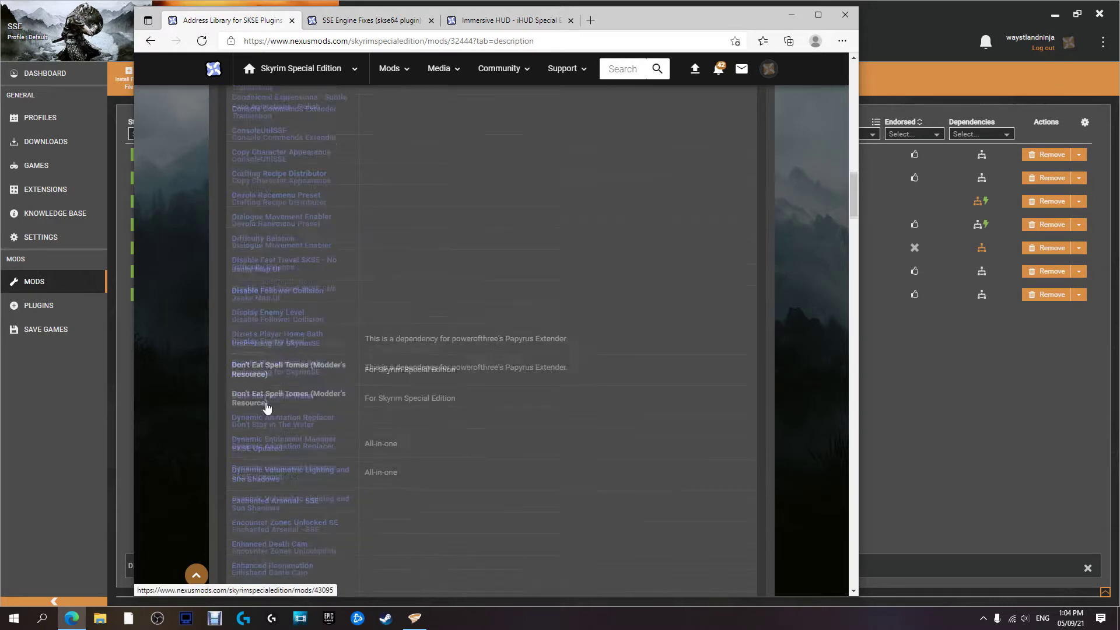
pyautogui.scroll(20, 269, 390)
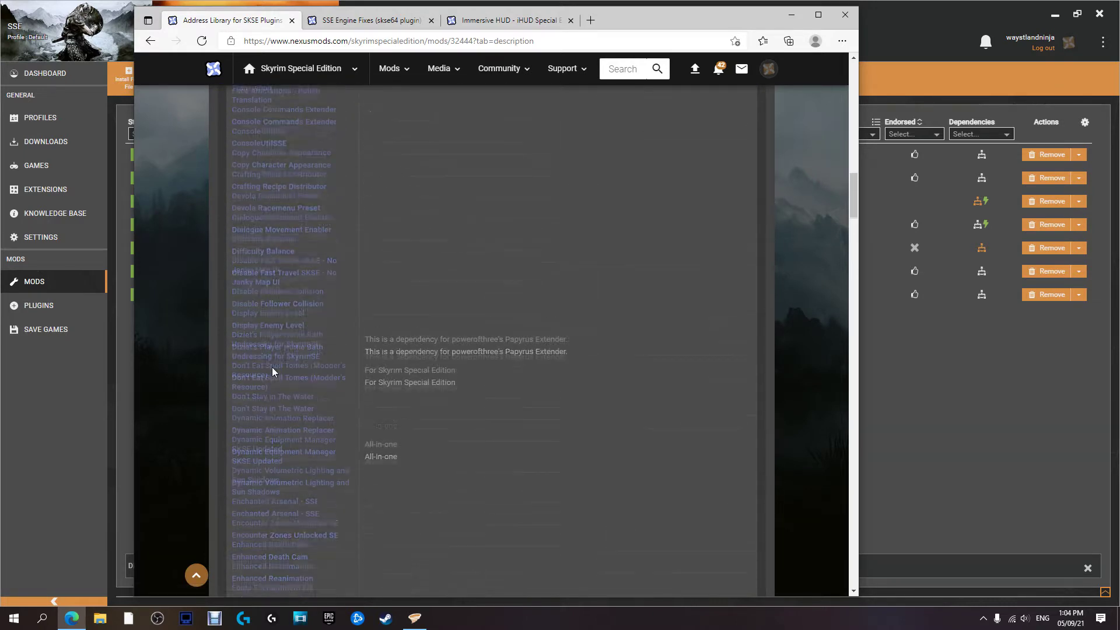
pyautogui.scroll(-3, 272, 369)
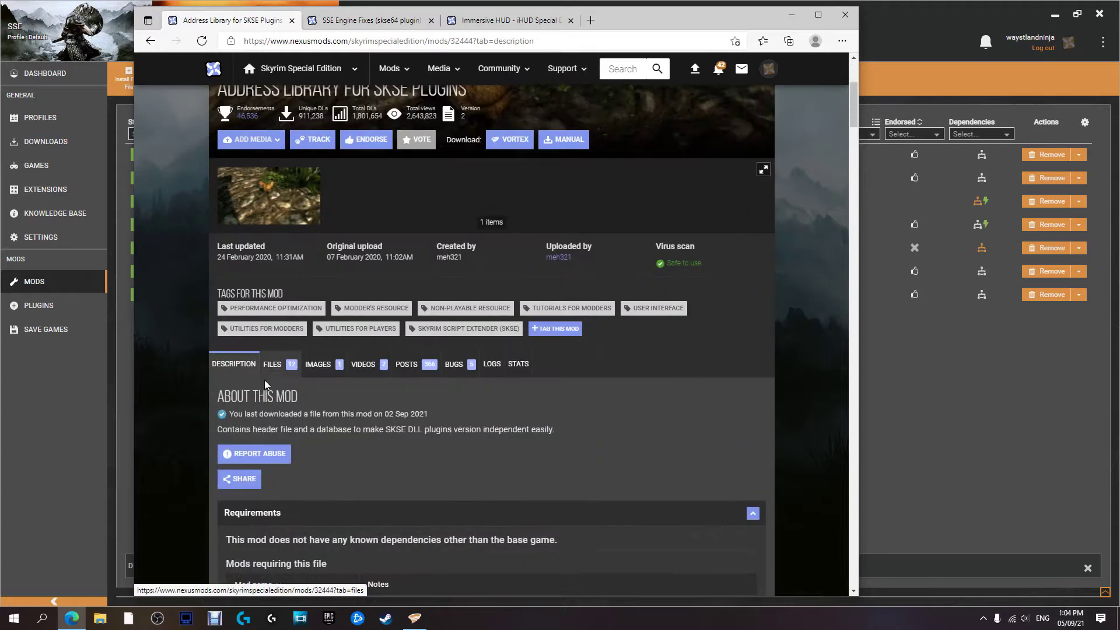
# Download the "All in one" main file of Address Library for SKSE Plugins to the mod manager using the slow download
pyautogui.click(272, 364)
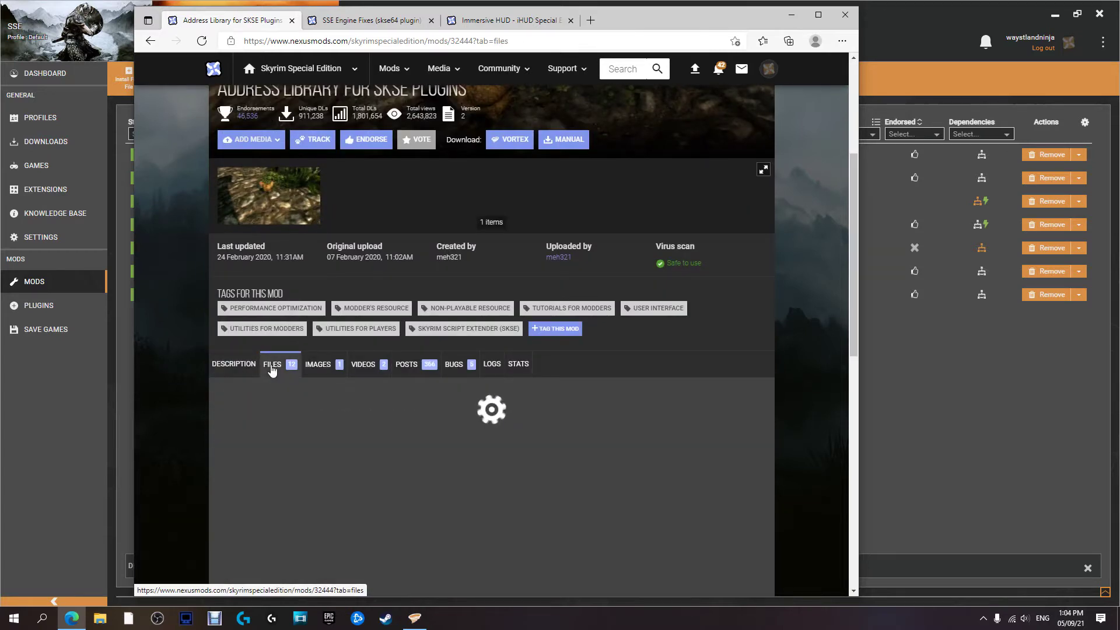
pyautogui.scroll(-4, 271, 368)
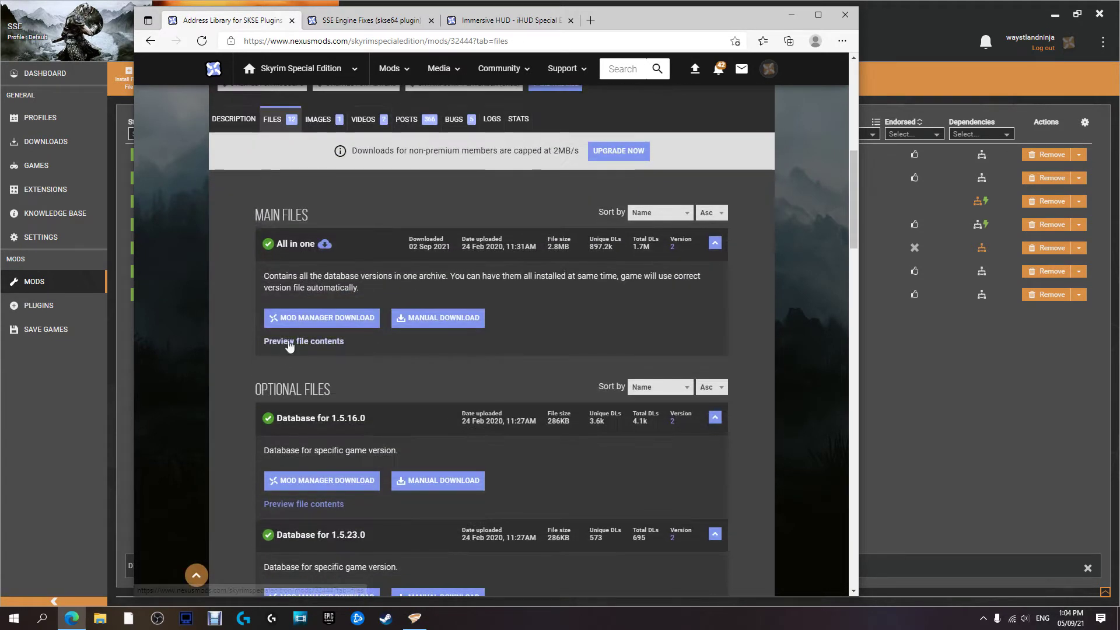
pyautogui.click(281, 323)
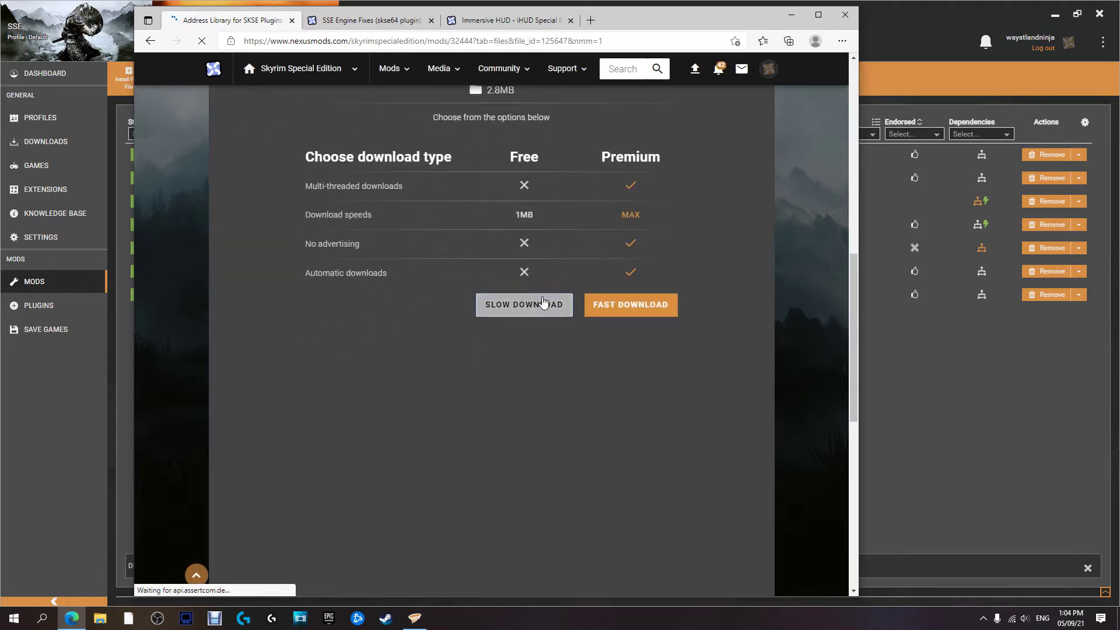
pyautogui.click(543, 304)
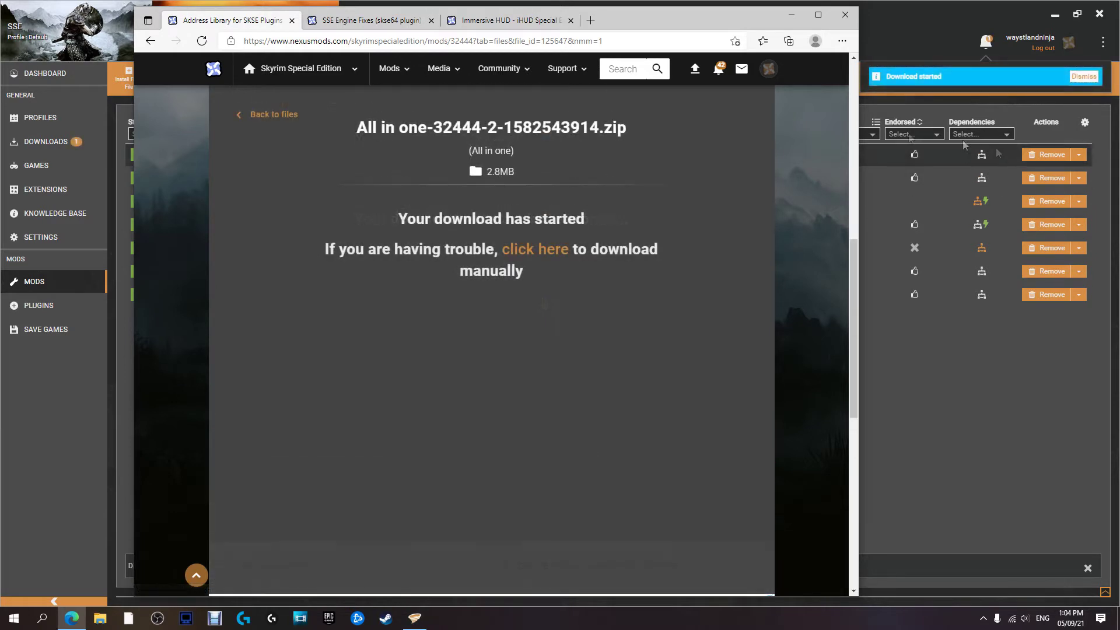
# Request the mod manager download of "(Part 1) Engine Fixes" from the SSE Engine Fixes files
pyautogui.click(327, 18)
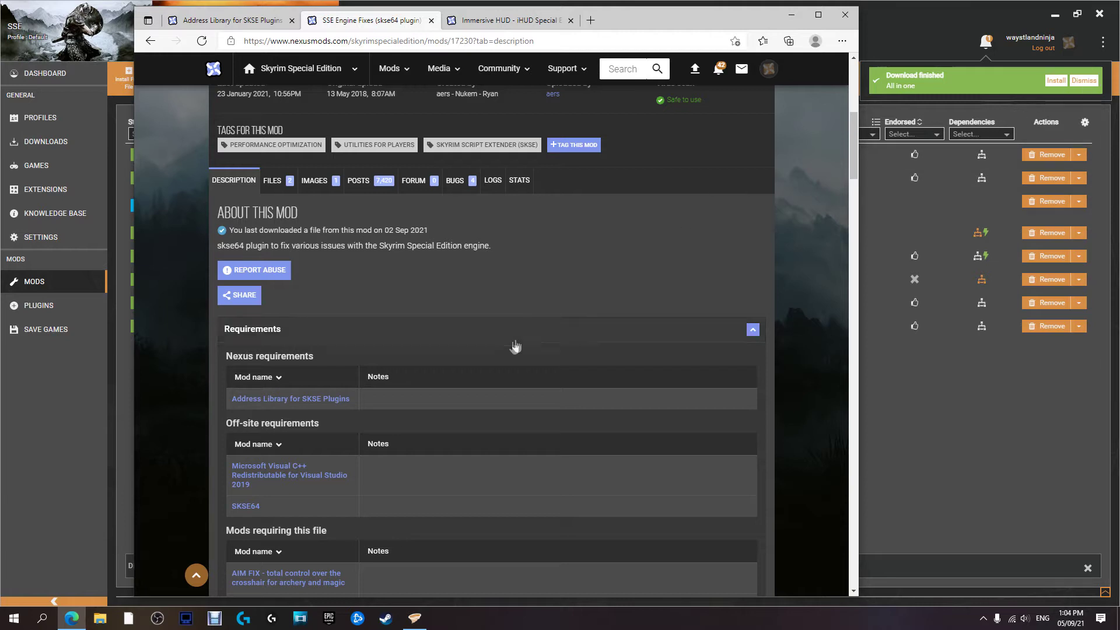
pyautogui.click(281, 180)
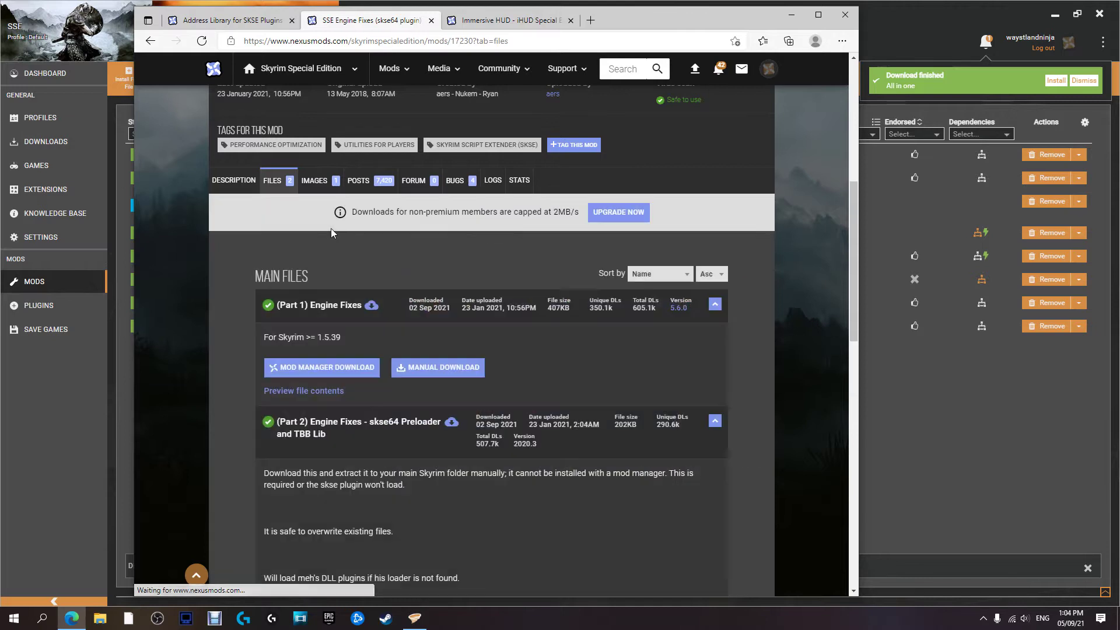
pyautogui.scroll(-1, 296, 238)
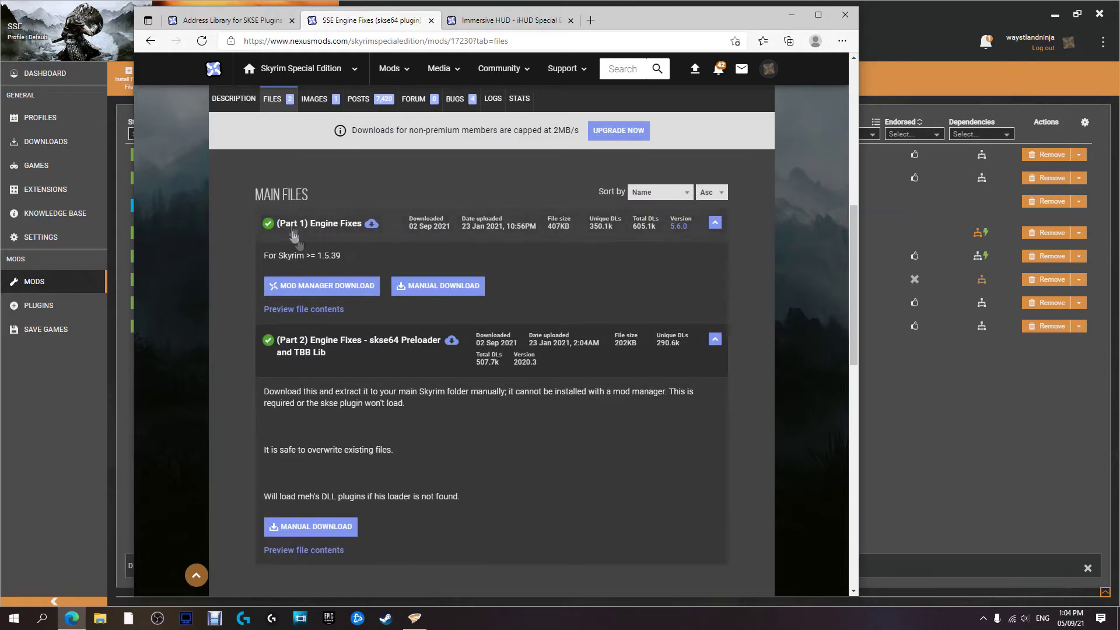
pyautogui.click(307, 286)
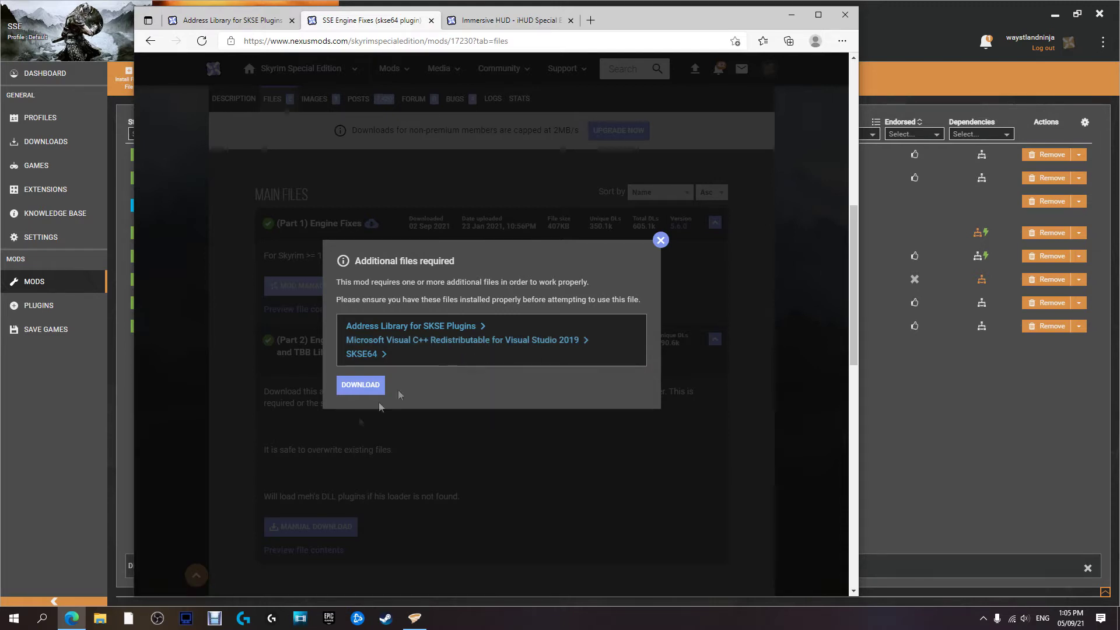
# Open SkyrimPrefs.ini from the My Games Skyrim Special Edition folder in File Explorer, review its display settings, and close both windows
pyautogui.click(97, 624)
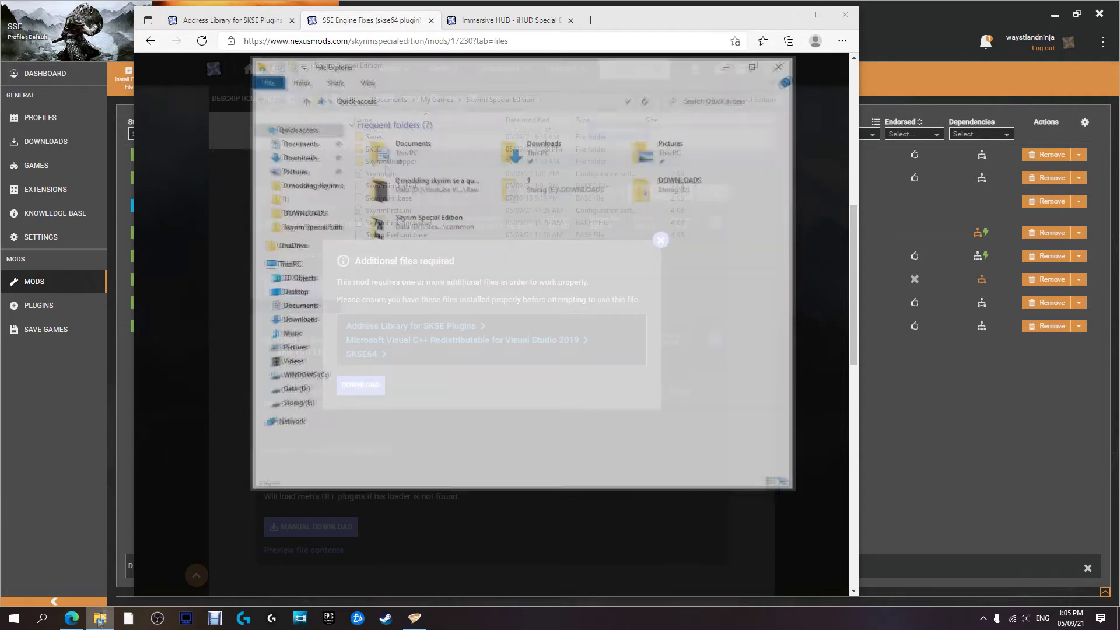
pyautogui.doubleClick(370, 217)
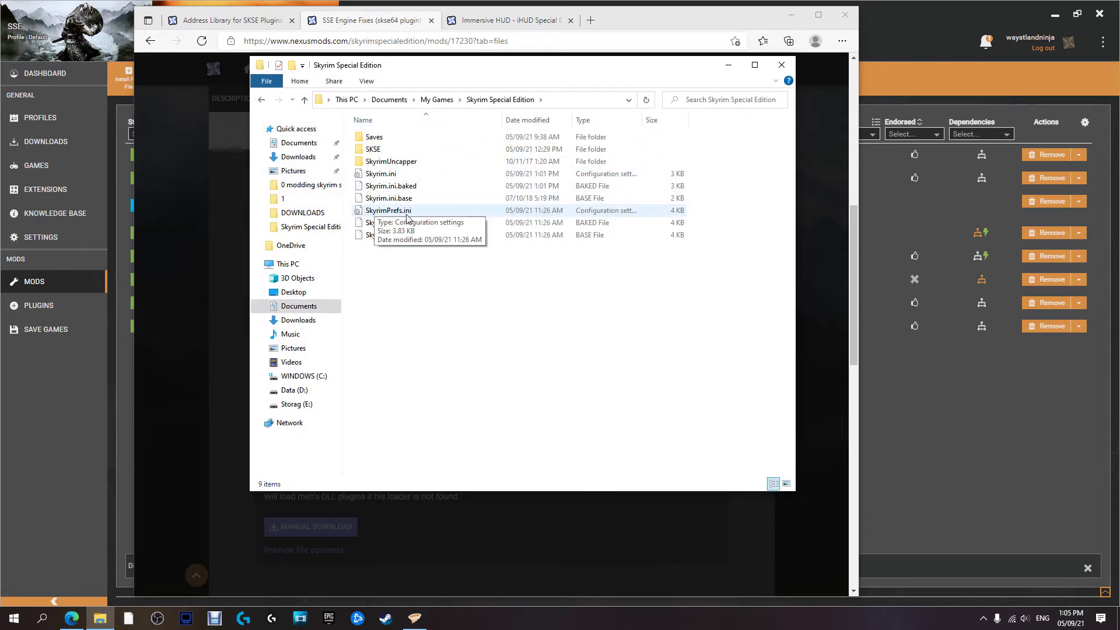
pyautogui.doubleClick(408, 211)
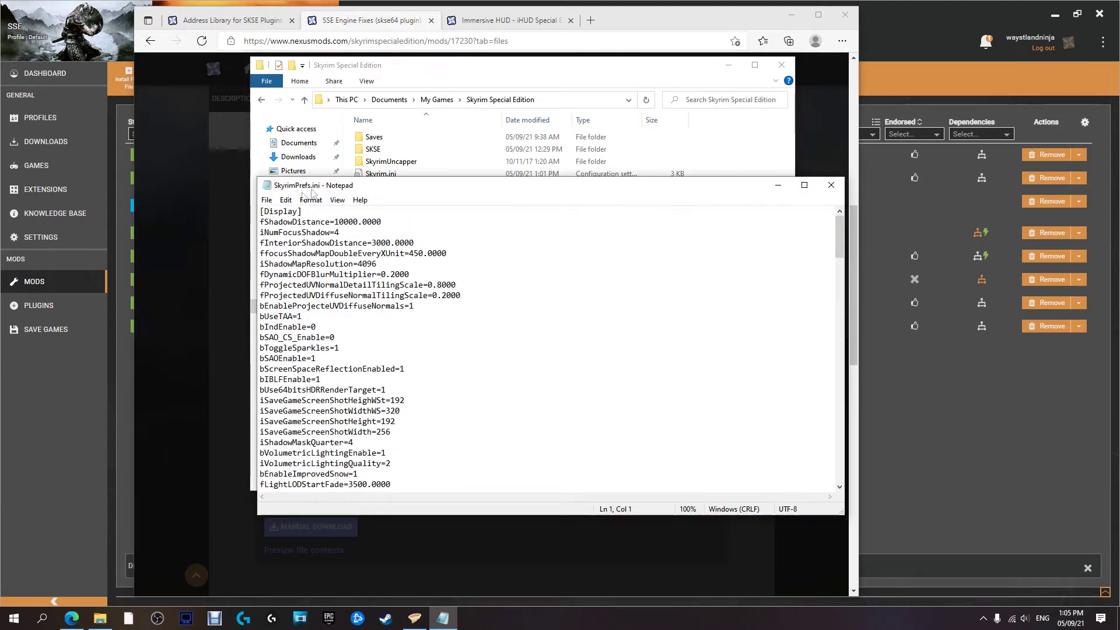
pyautogui.moveTo(410, 195); pyautogui.dragTo(398, 102)
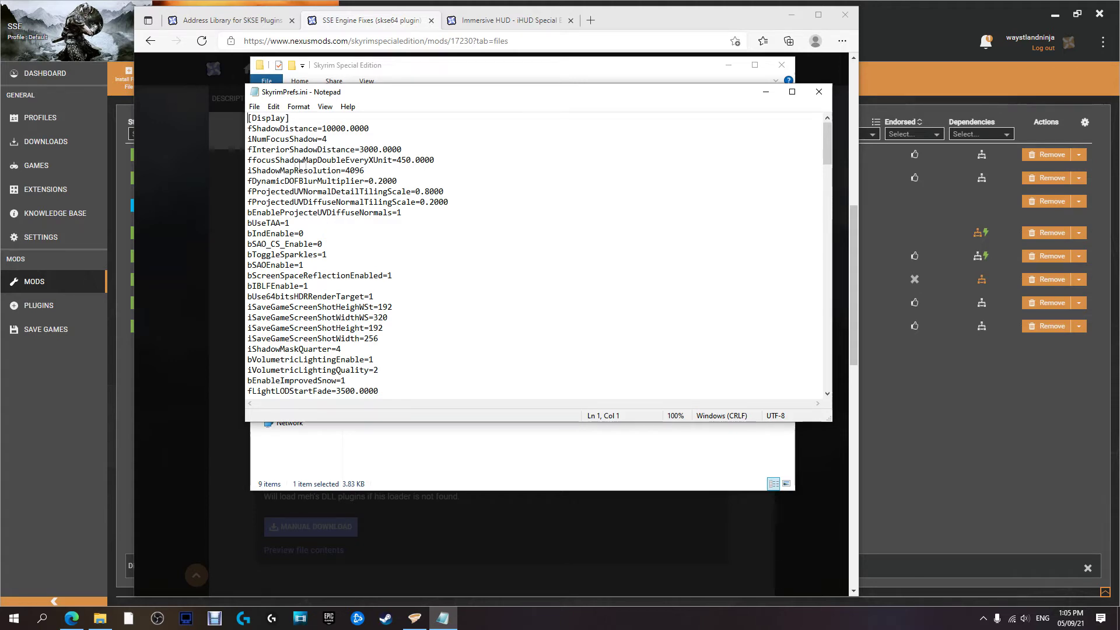
pyautogui.scroll(-6, 367, 305)
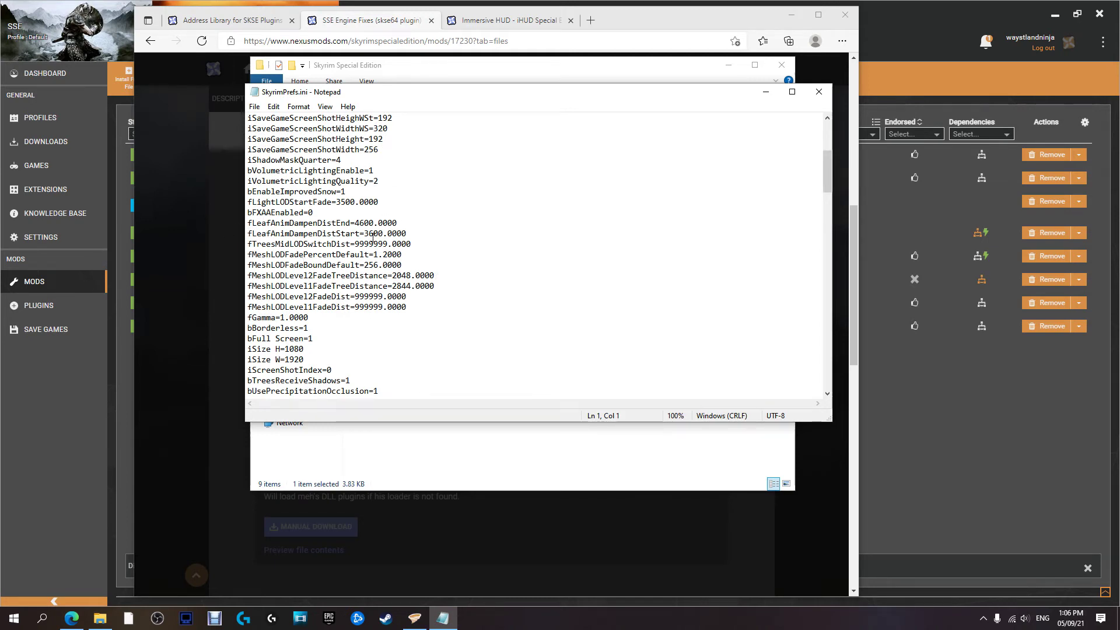
pyautogui.scroll(4, 323, 204)
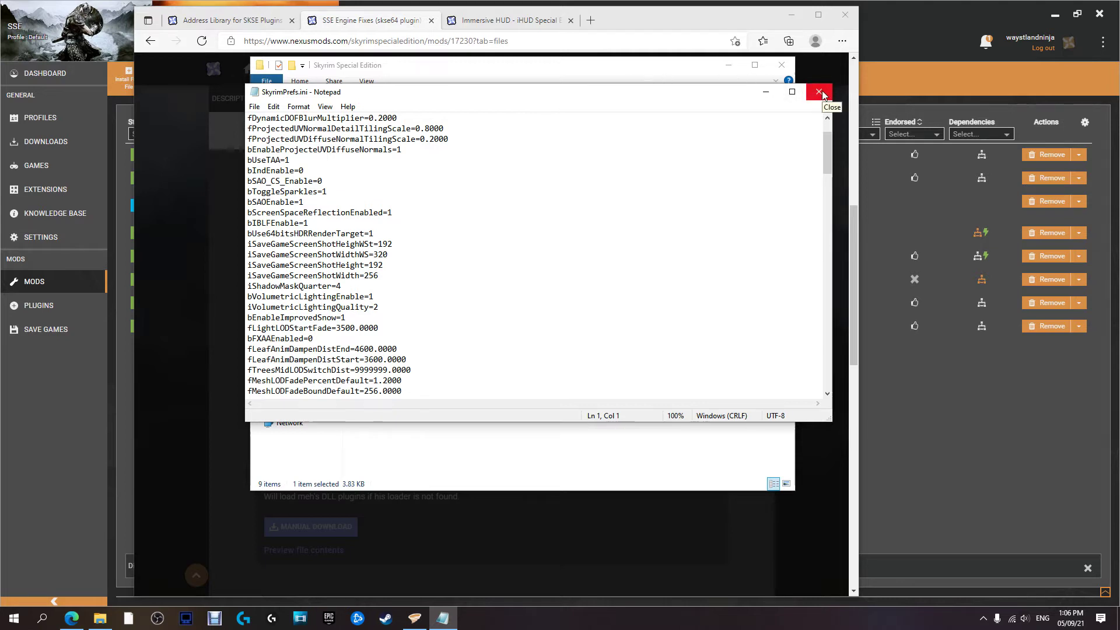
pyautogui.click(819, 94)
pyautogui.click(788, 67)
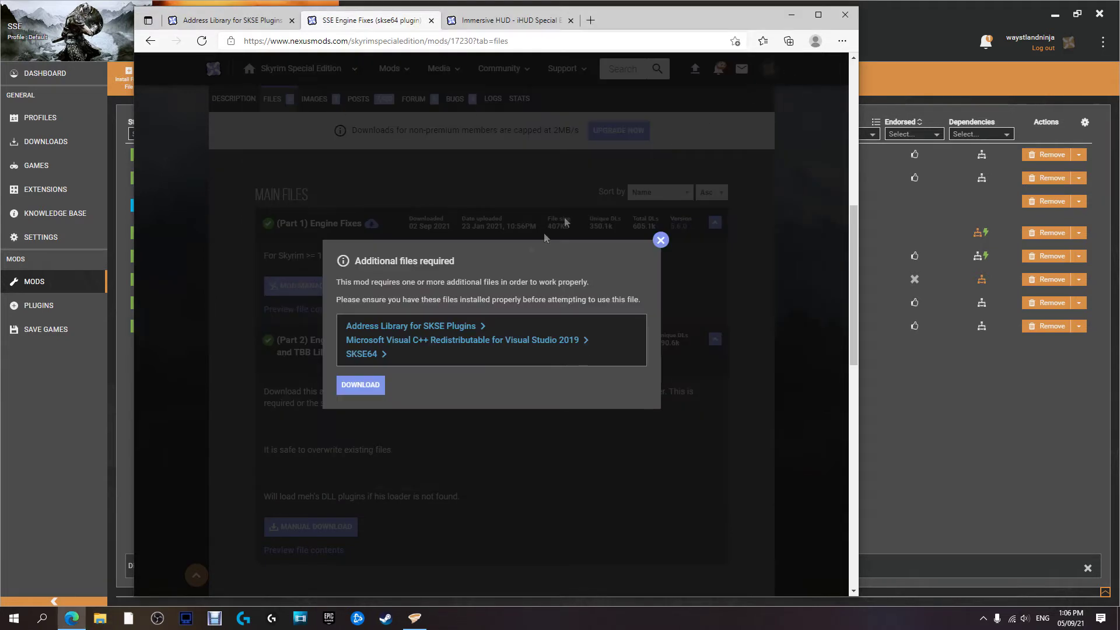
# Check the required Microsoft Visual C++ Redistributable page, close it, and start the slow download of "(Part 1) Engine Fixes"
pyautogui.click(395, 344)
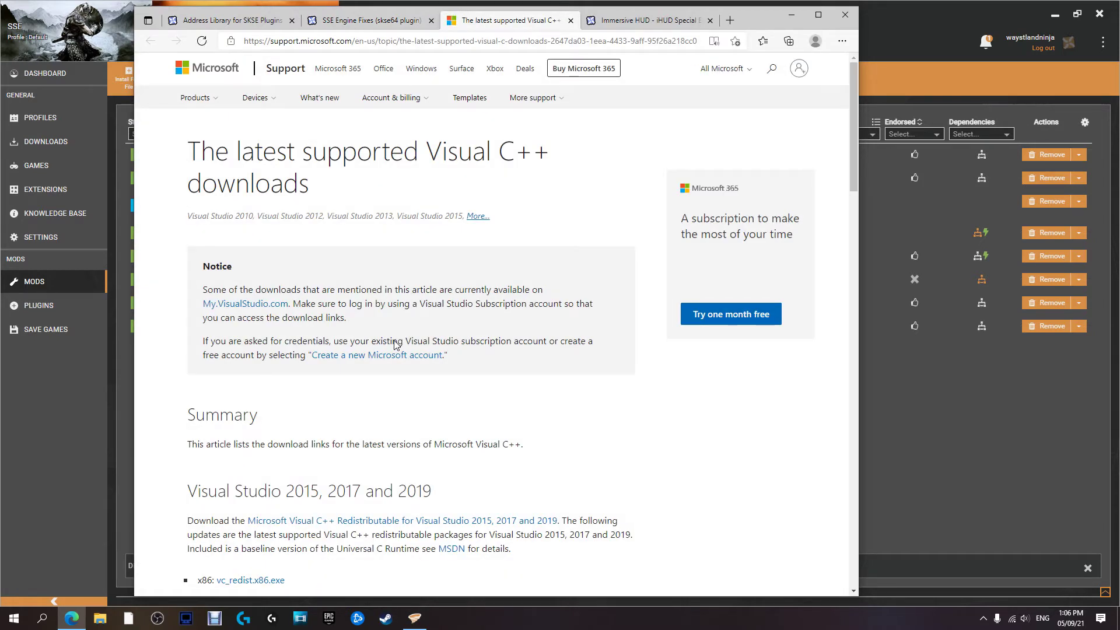
pyautogui.click(570, 21)
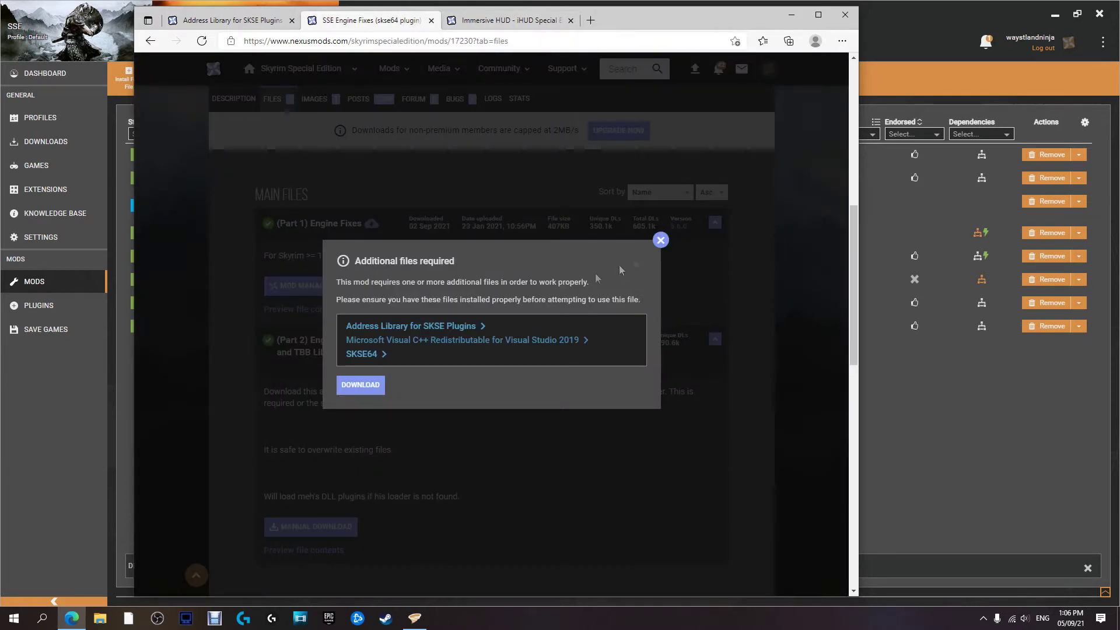
pyautogui.click(351, 386)
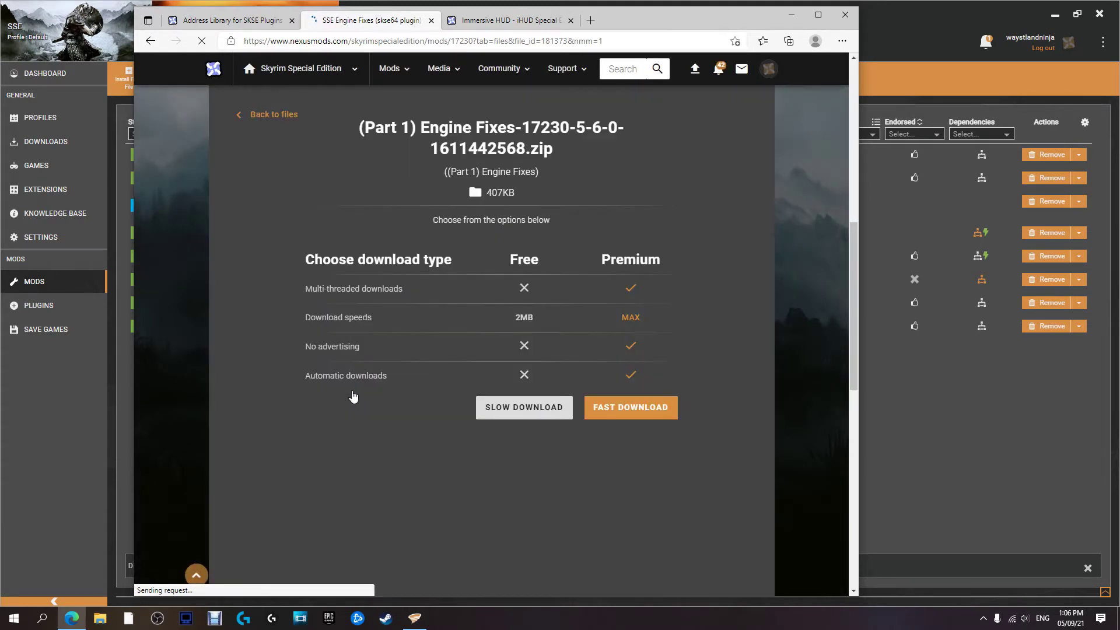
pyautogui.click(495, 407)
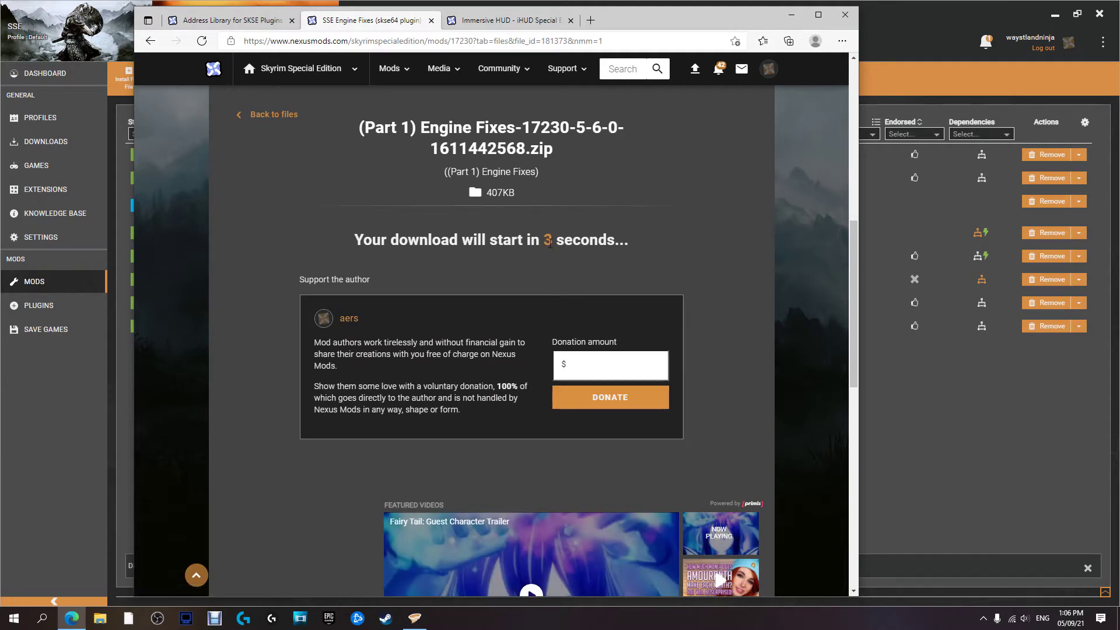
# Manually download "(Part 2) Engine Fixes - skse64 Preloader and TBB Lib" with the slow download and dismiss the floating video
pyautogui.scroll(3, 412, 220)
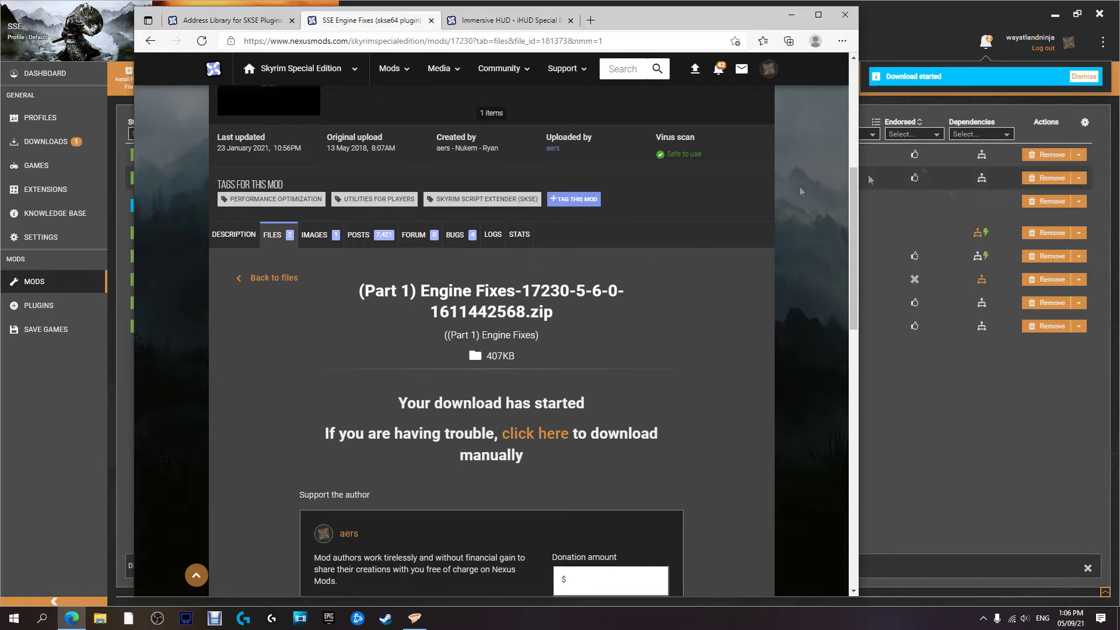
pyautogui.click(285, 242)
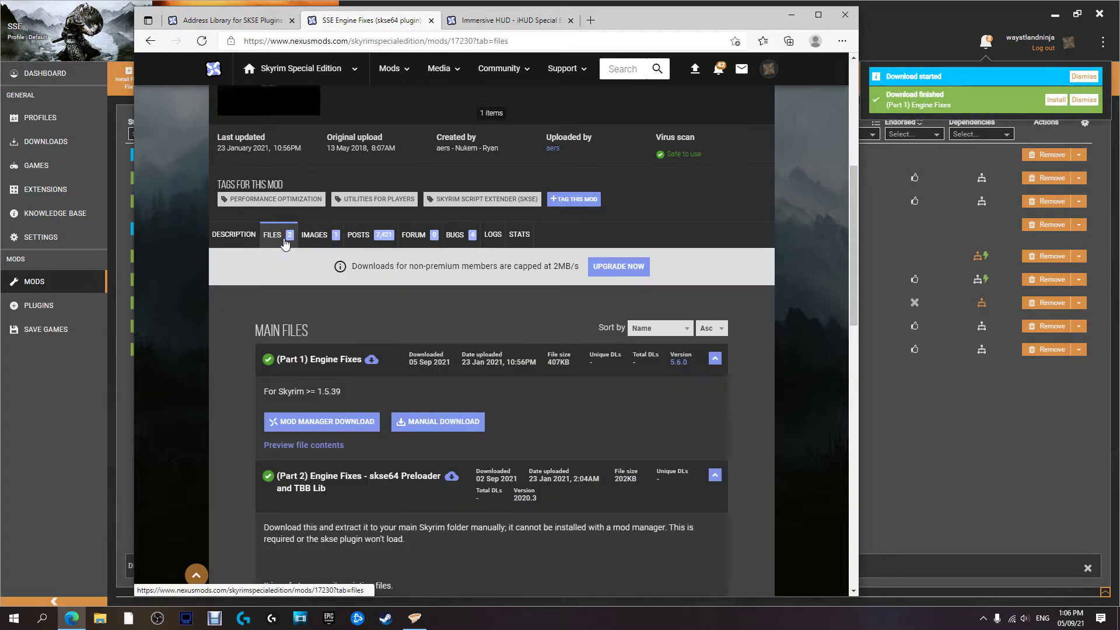
pyautogui.scroll(-4, 285, 243)
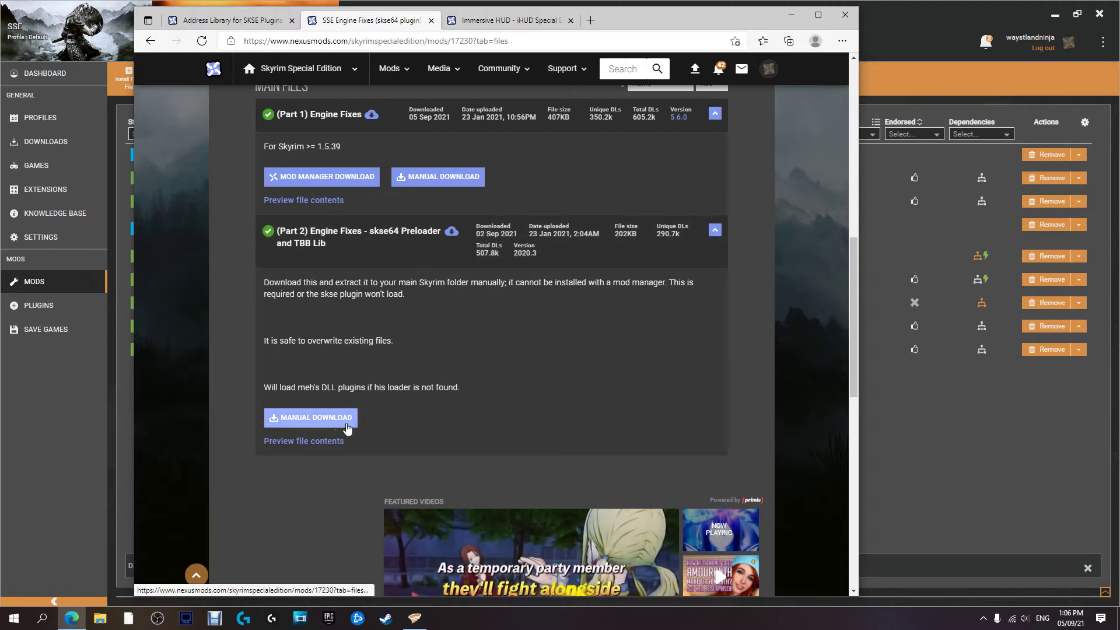
pyautogui.click(281, 425)
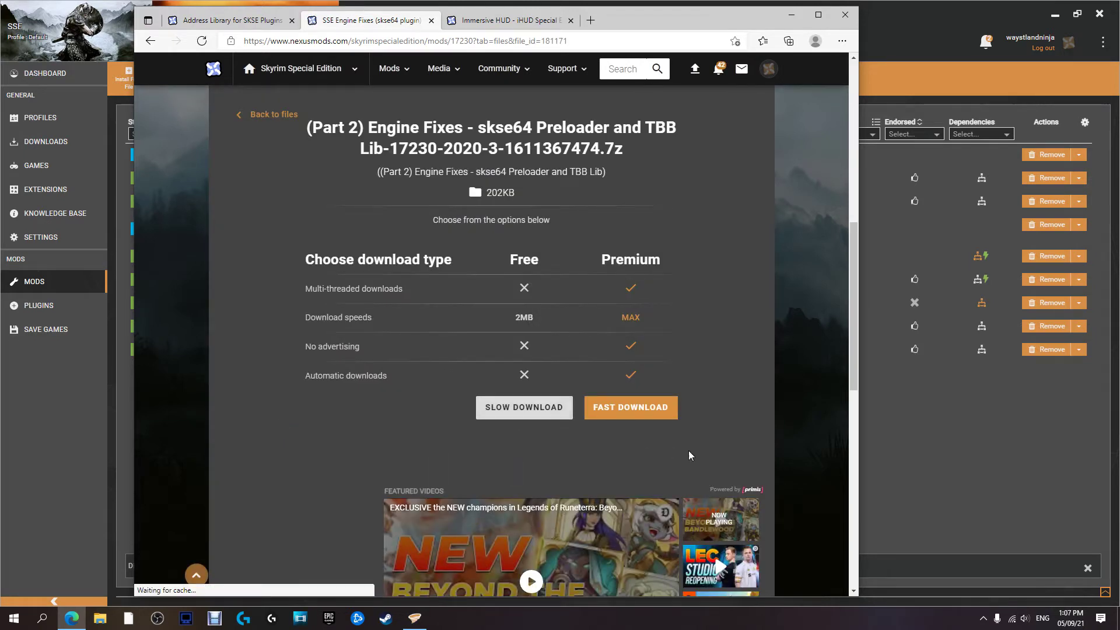
pyautogui.click(549, 415)
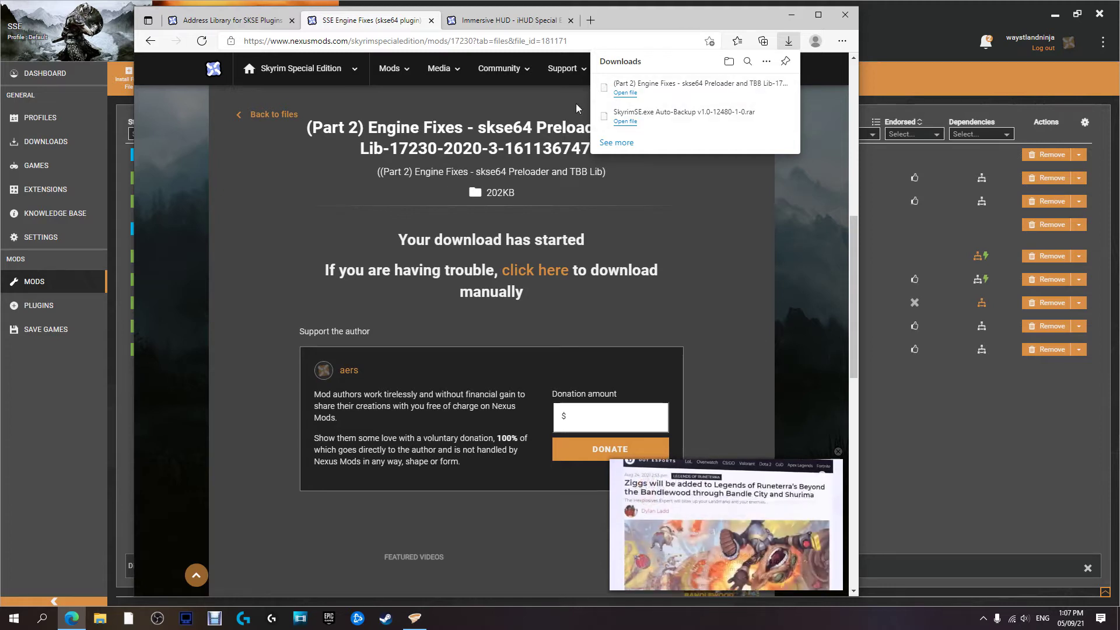
pyautogui.click(838, 451)
# Review the Immersive HUD mod's description and expand its requirements to examine the off-site requirements and dependent mods
pyautogui.click(496, 22)
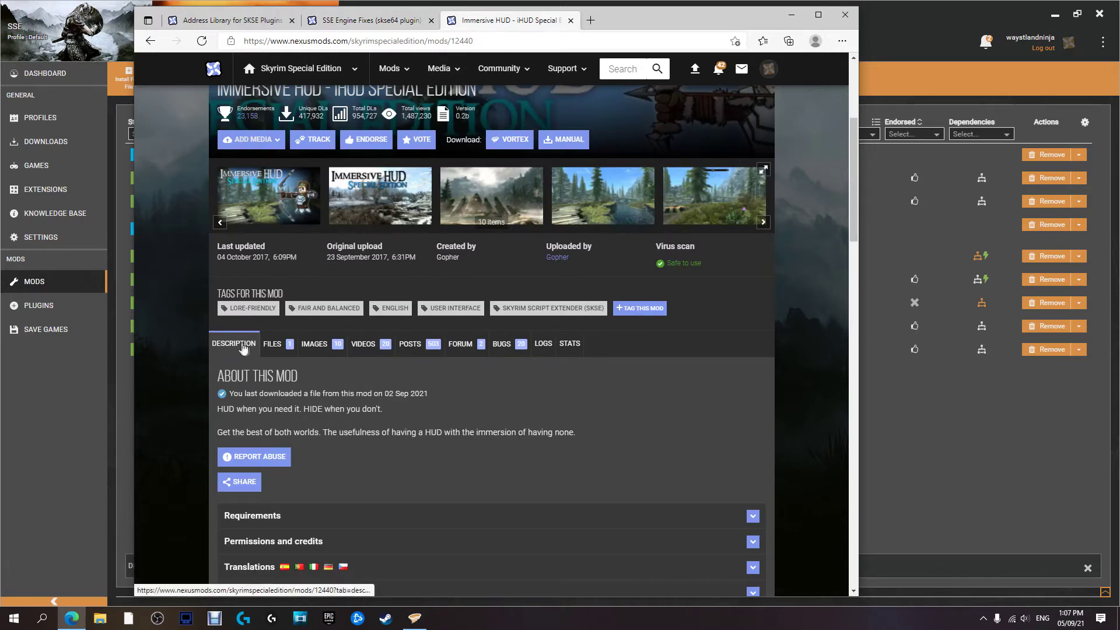
pyautogui.click(287, 350)
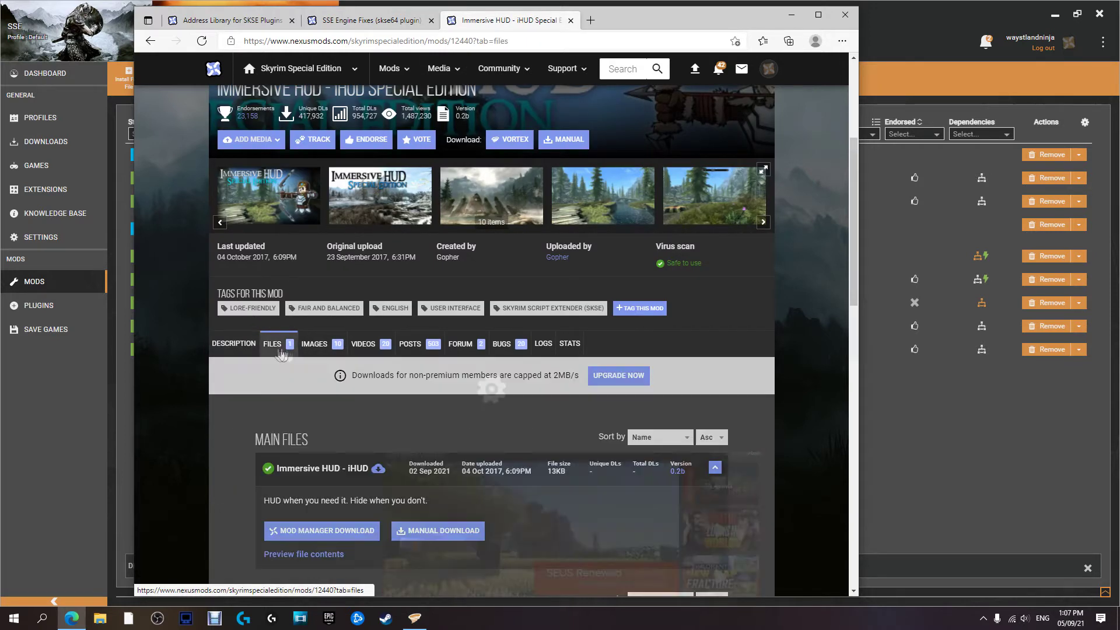
pyautogui.click(234, 345)
pyautogui.scroll(-4, 249, 348)
pyautogui.scroll(-10, 249, 348)
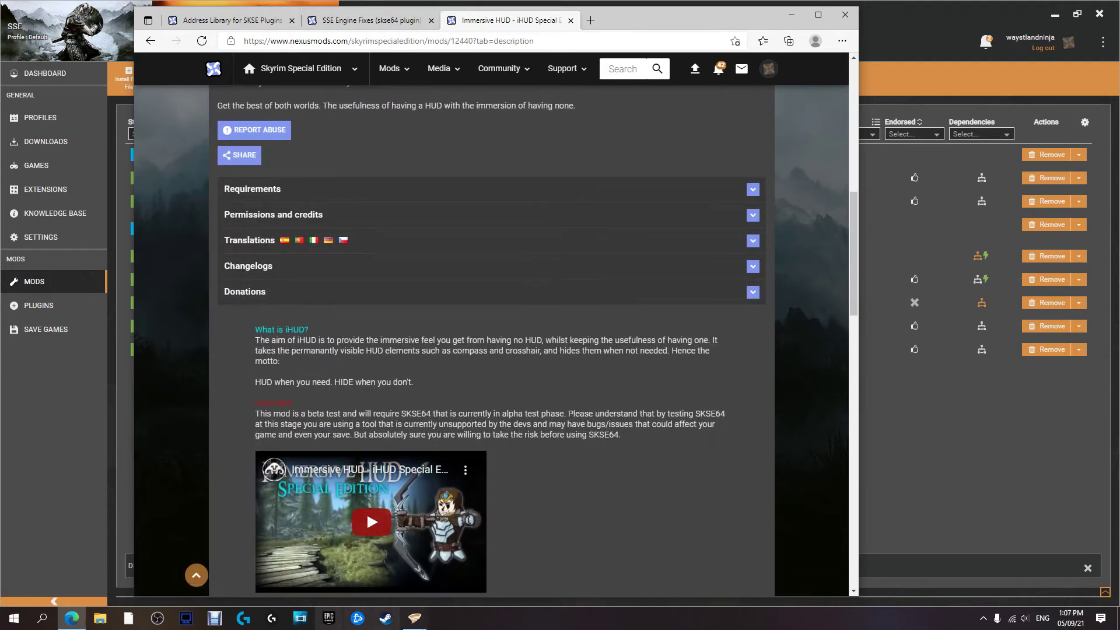
pyautogui.scroll(10, 489, 466)
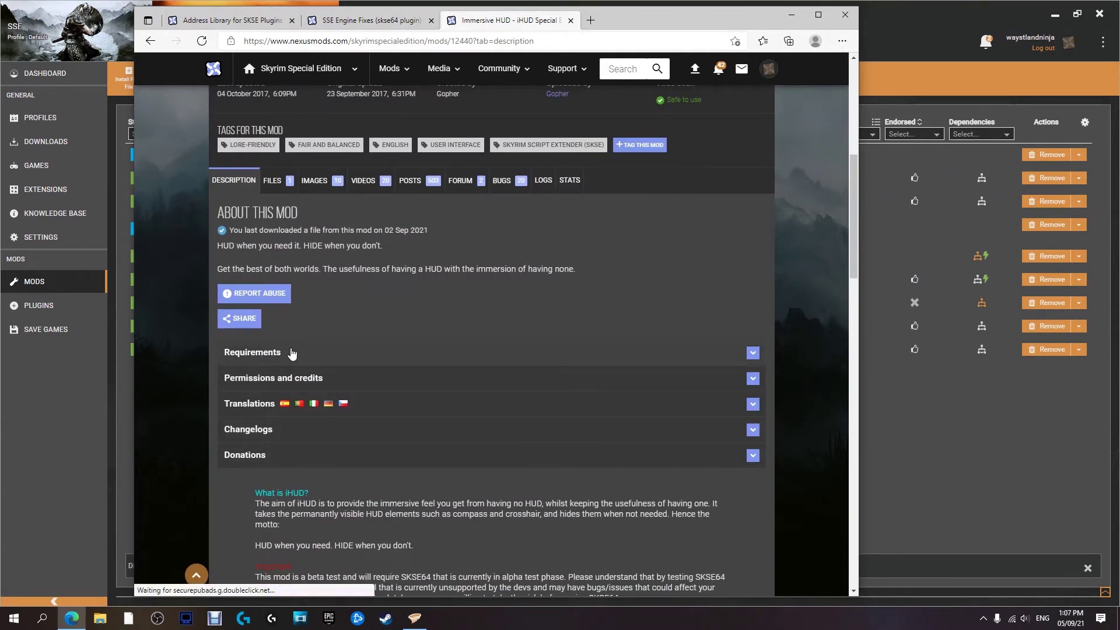
pyautogui.click(234, 355)
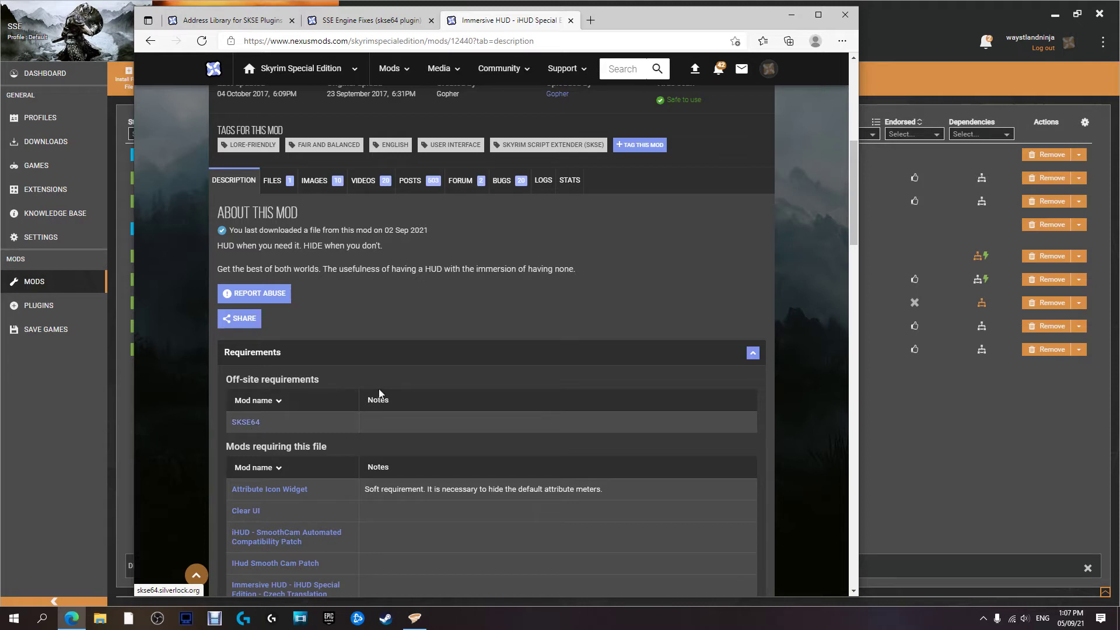
pyautogui.scroll(-5, 362, 403)
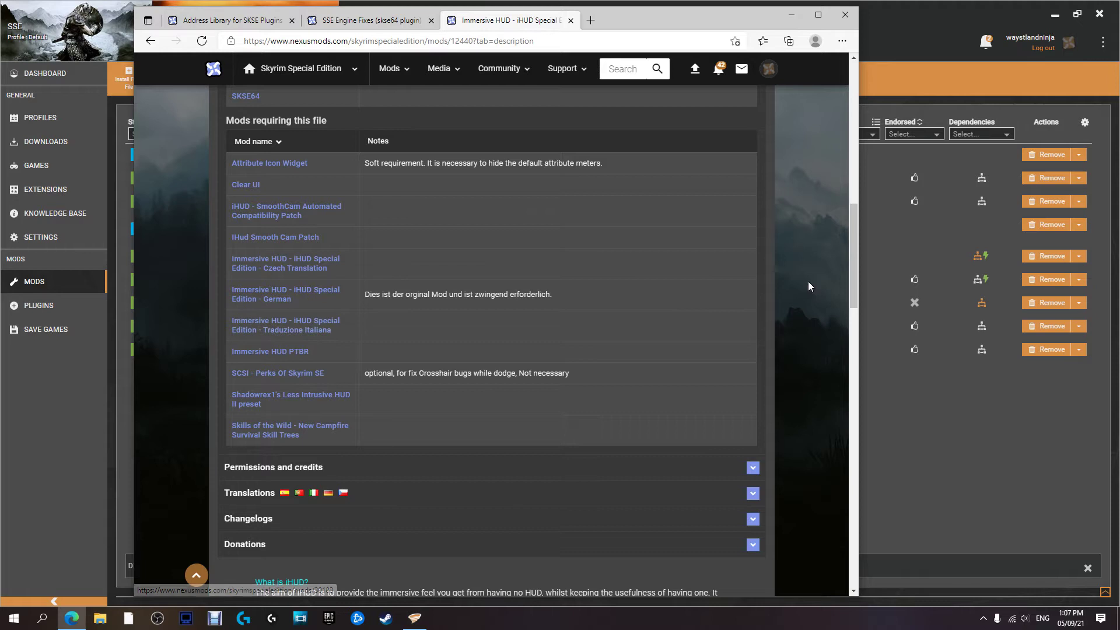
pyautogui.scroll(3, 303, 326)
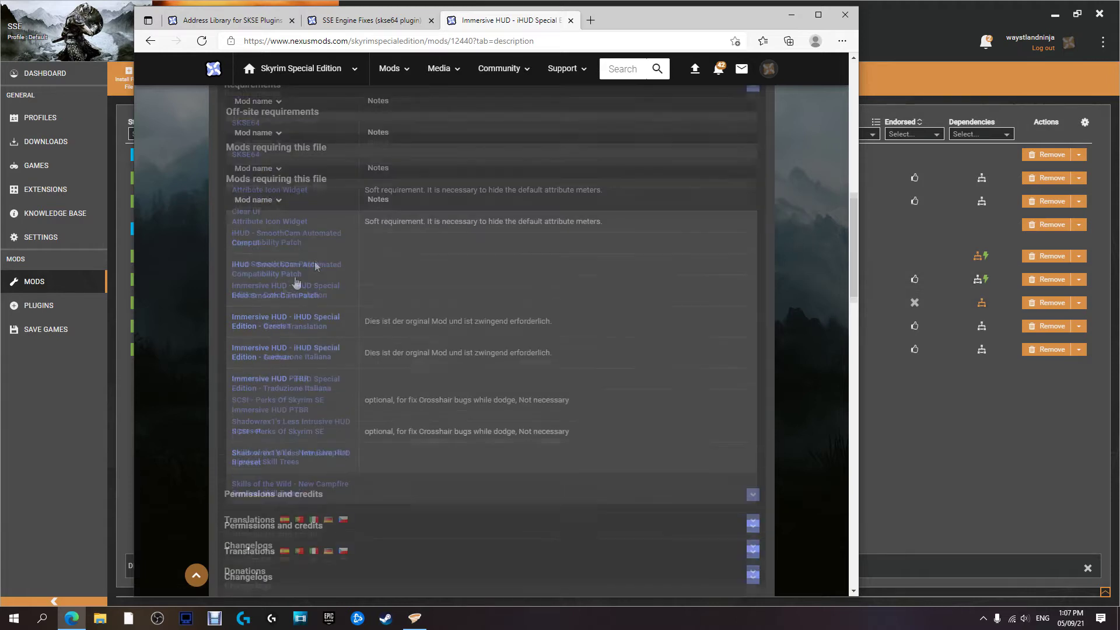
pyautogui.scroll(-3, 335, 338)
pyautogui.scroll(12, 224, 390)
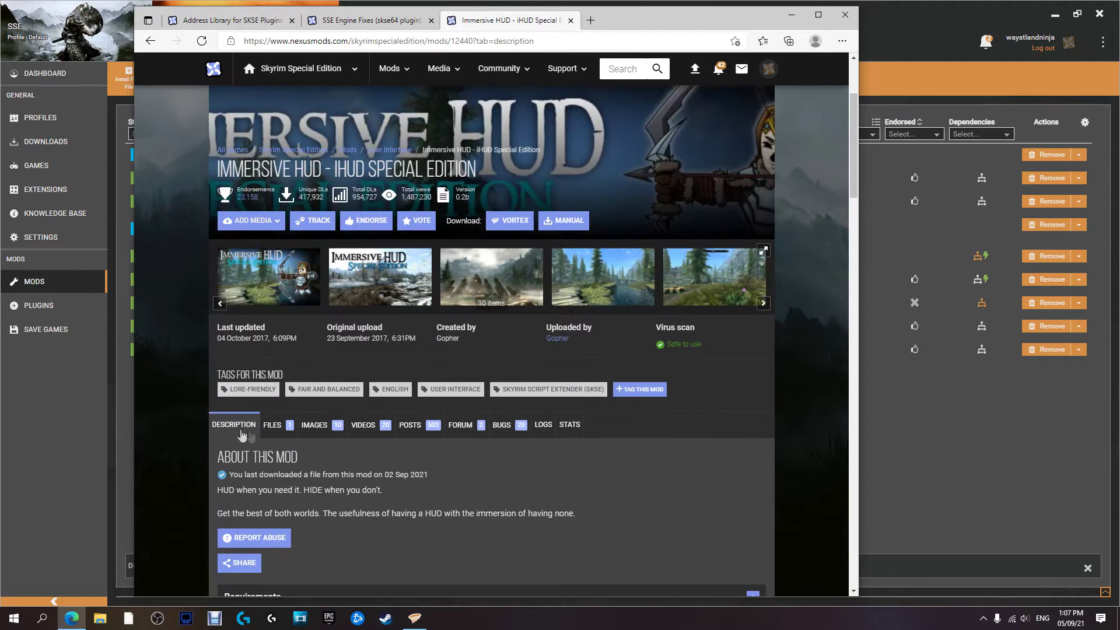
# Download the "Immersive HUD - iHUD" main file to the mod manager, accepting the additional files notice and using the slow download
pyautogui.click(273, 426)
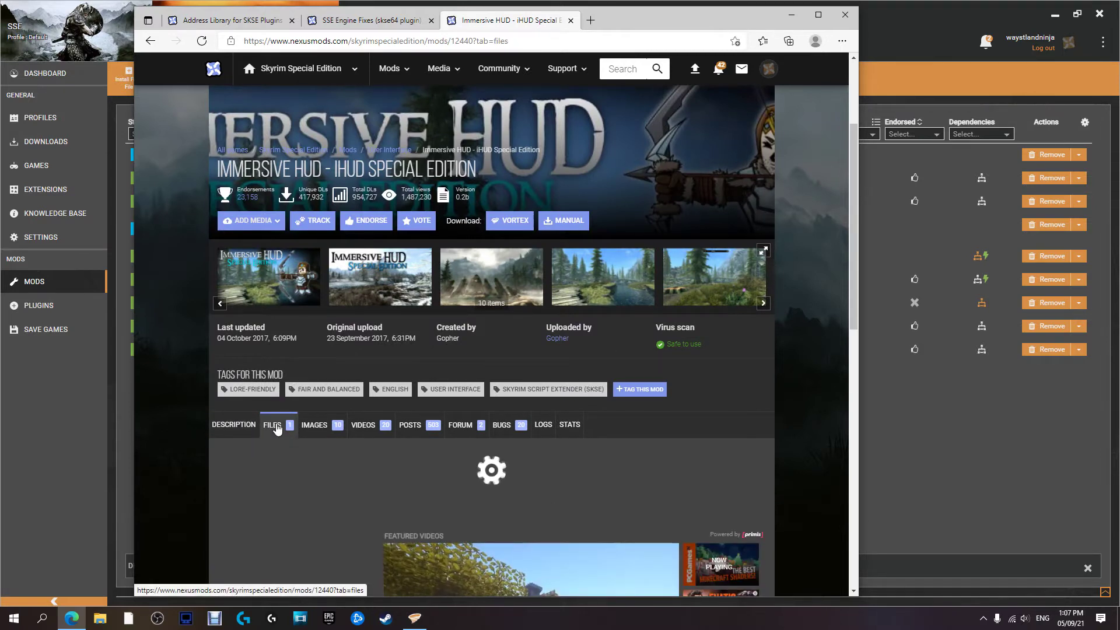
pyautogui.scroll(-4, 276, 430)
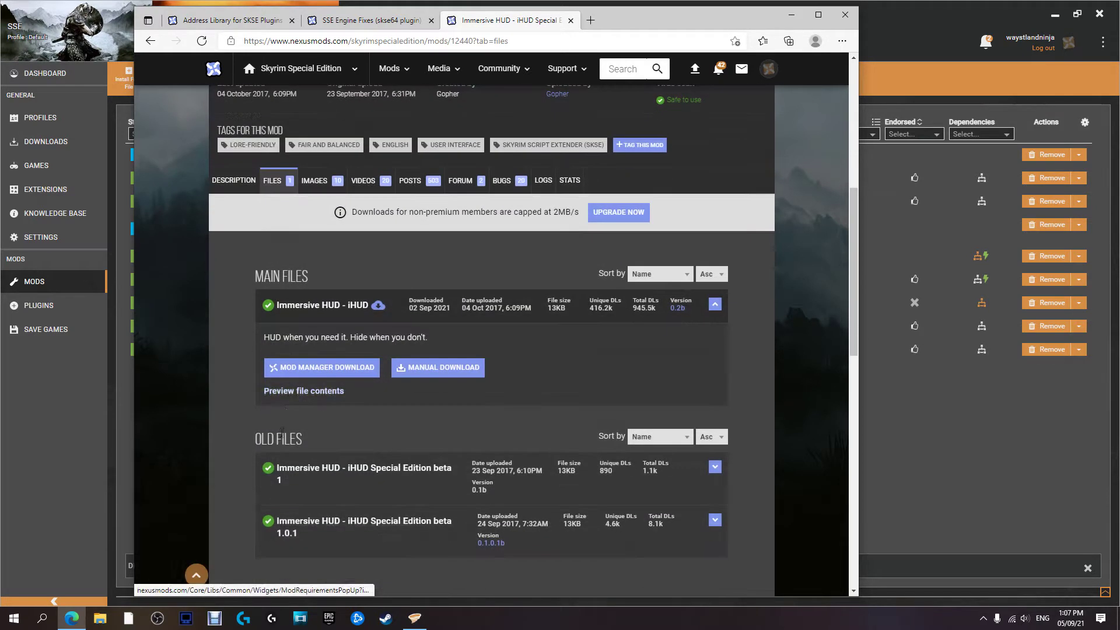
pyautogui.click(295, 369)
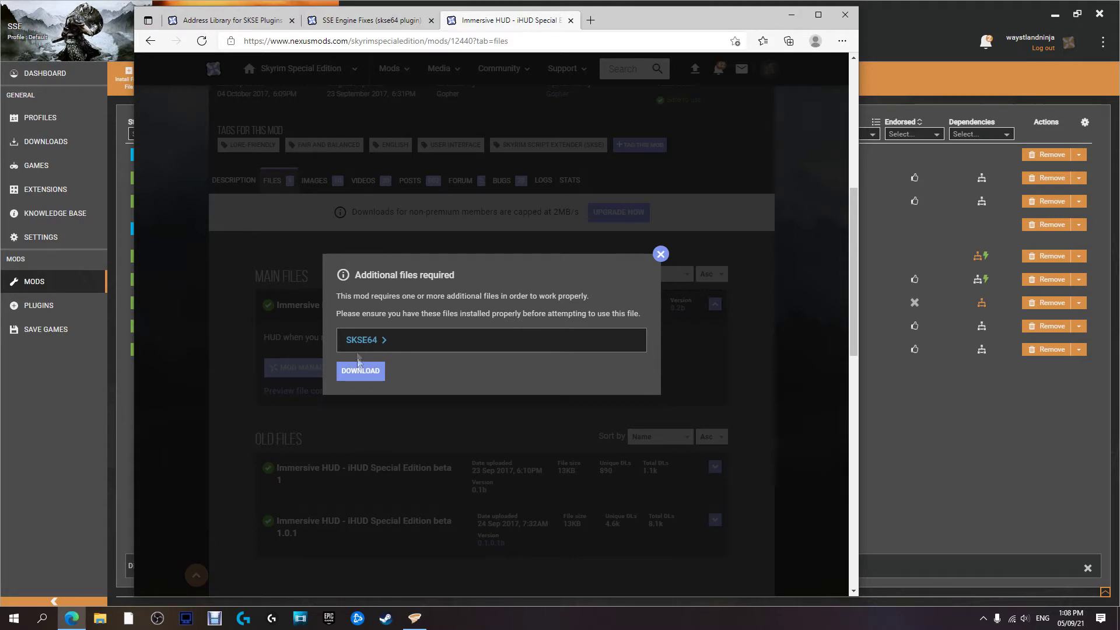
pyautogui.click(359, 373)
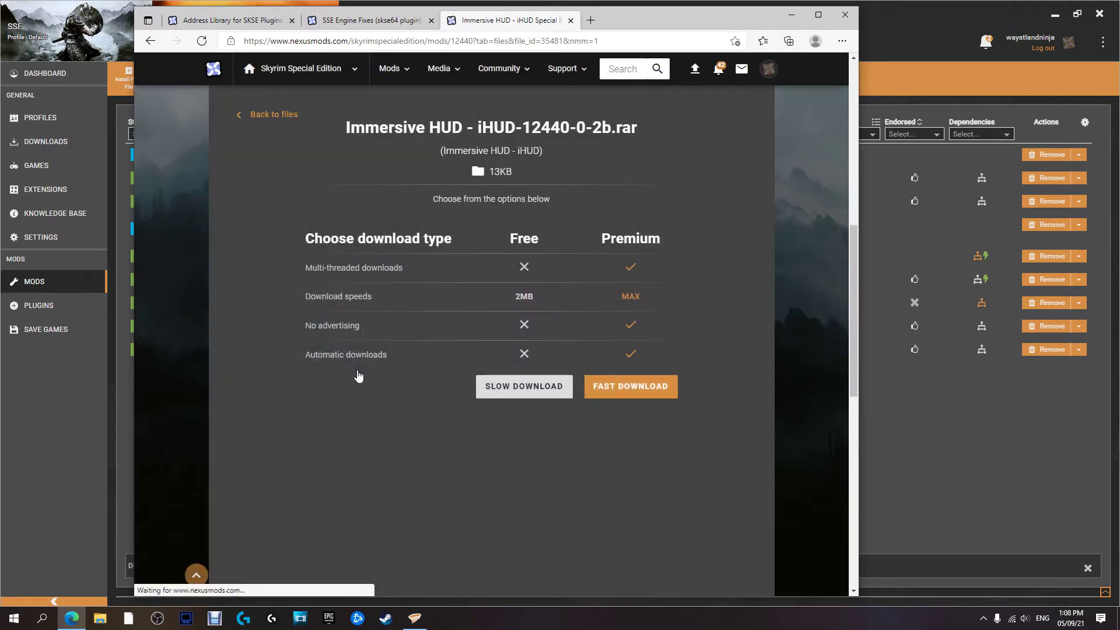
pyautogui.click(500, 386)
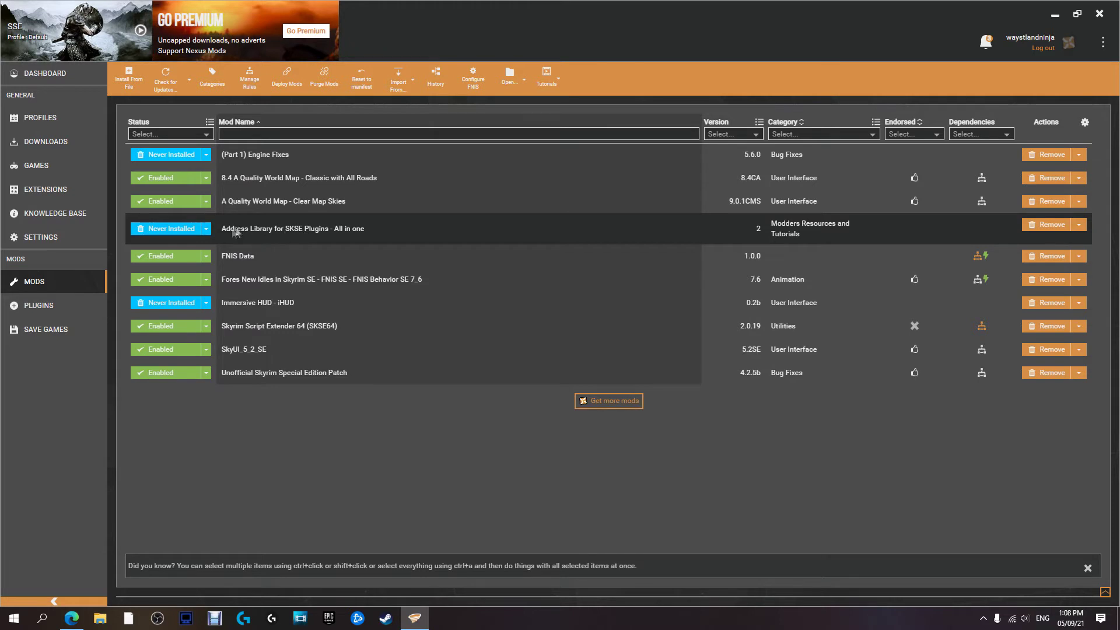
# In Vortex, install and enable "Address Library for SKSE Plugins - All in one", and check the plugin list
pyautogui.click(179, 230)
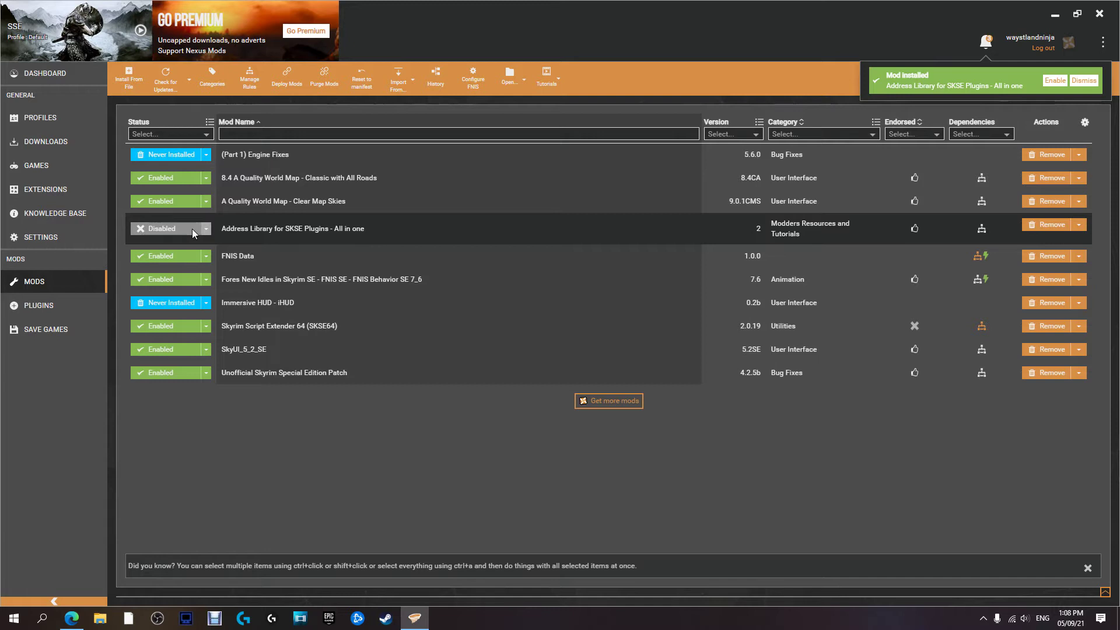
pyautogui.click(192, 229)
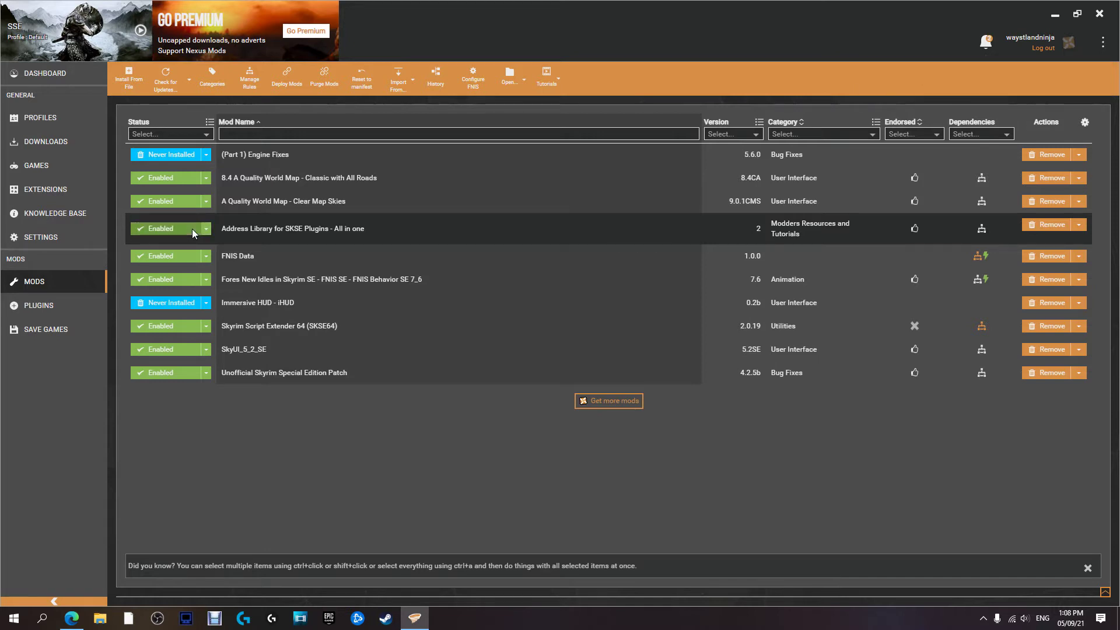
pyautogui.click(50, 308)
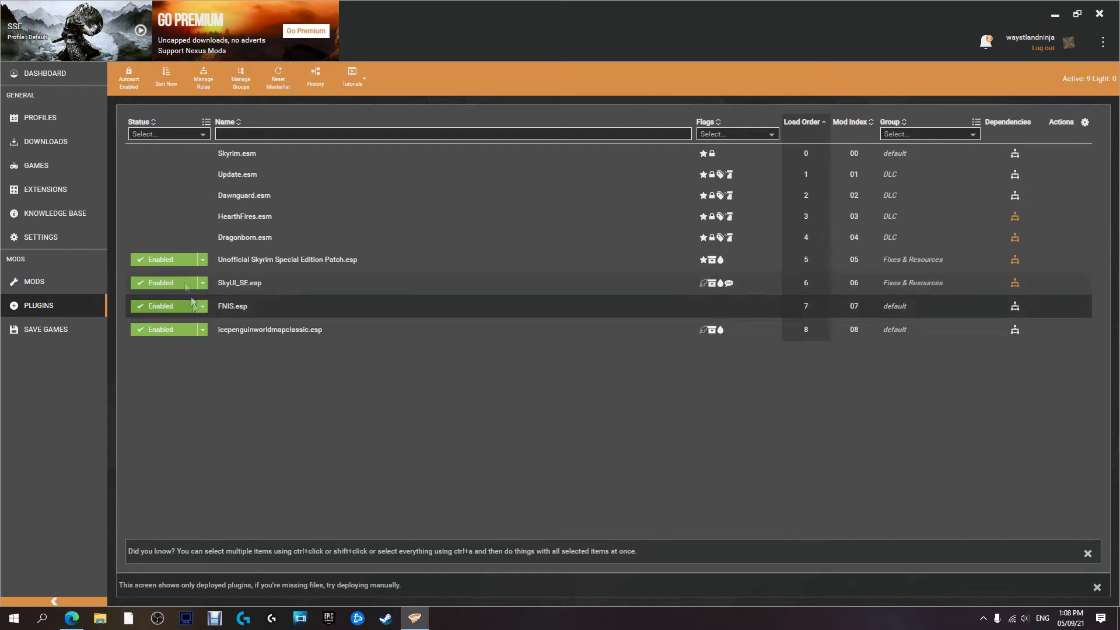
pyautogui.click(39, 283)
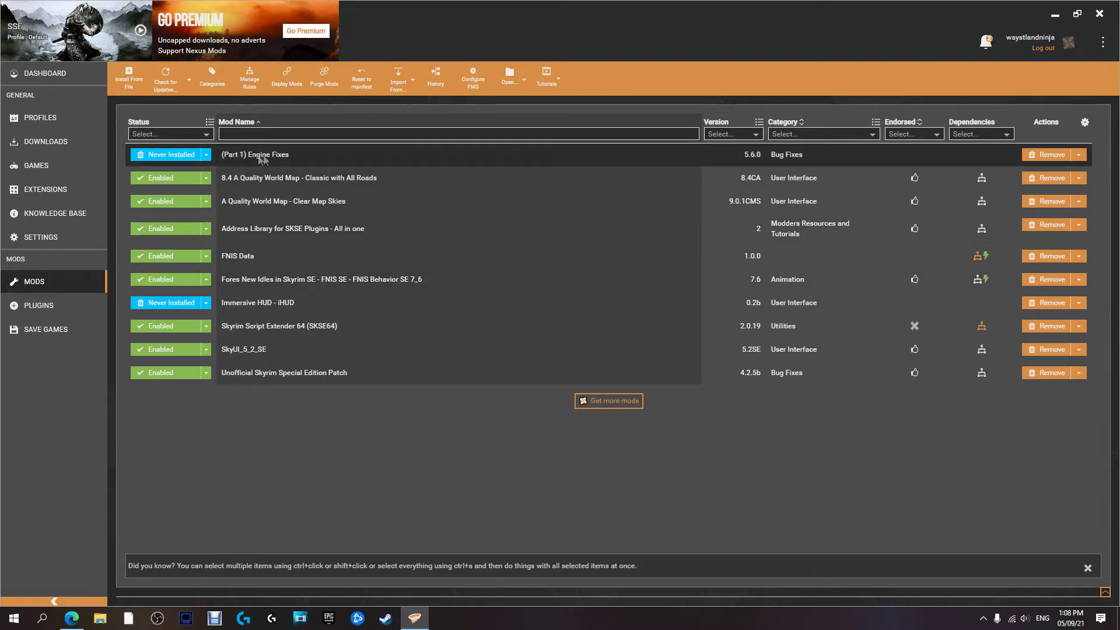
# Install and enable "(Part 1) Engine Fixes", check the plugin list, and return to the mod list
pyautogui.click(145, 156)
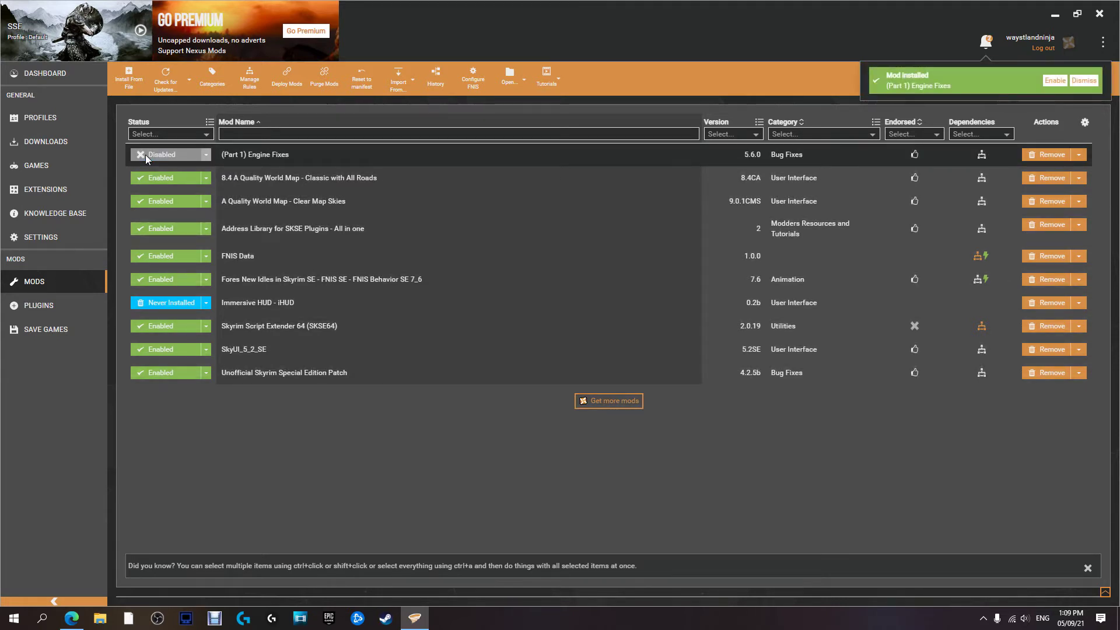
pyautogui.click(145, 155)
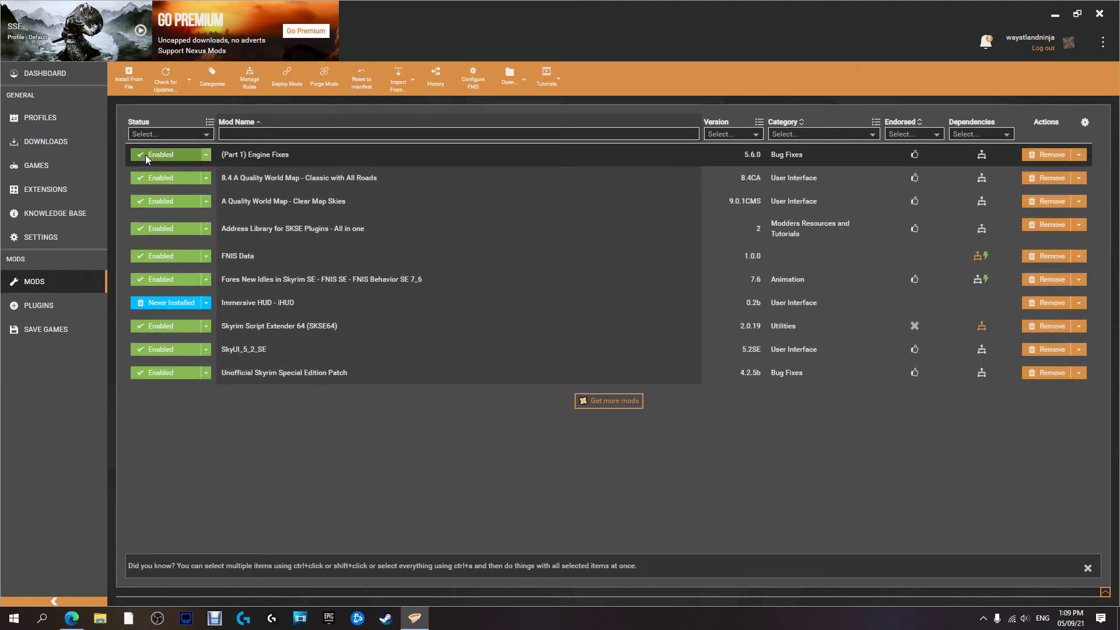
pyautogui.click(62, 303)
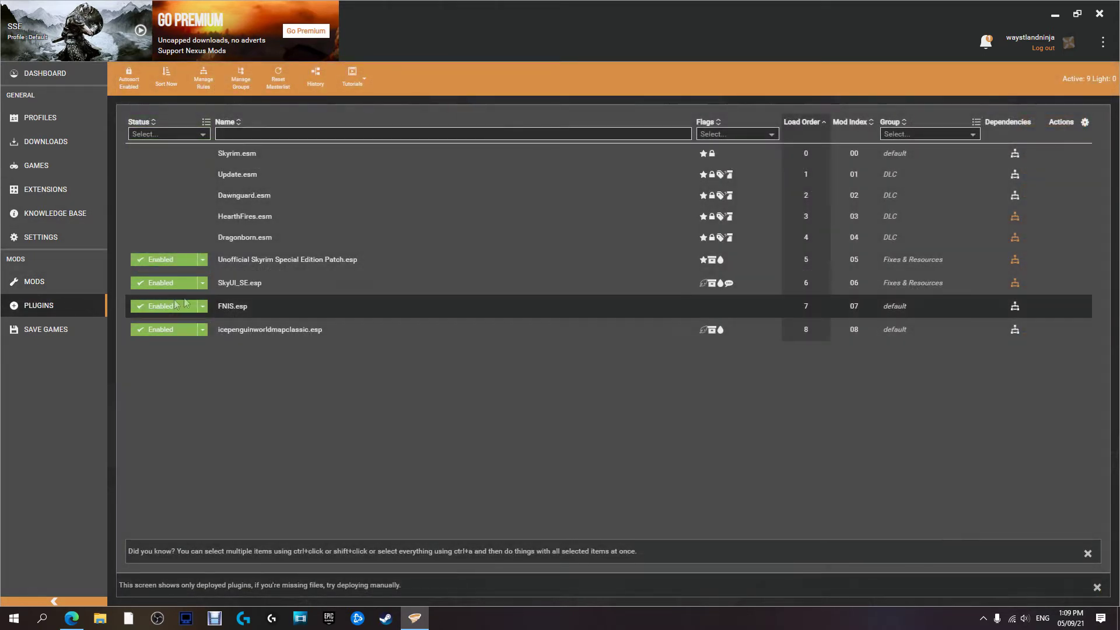
pyautogui.click(56, 282)
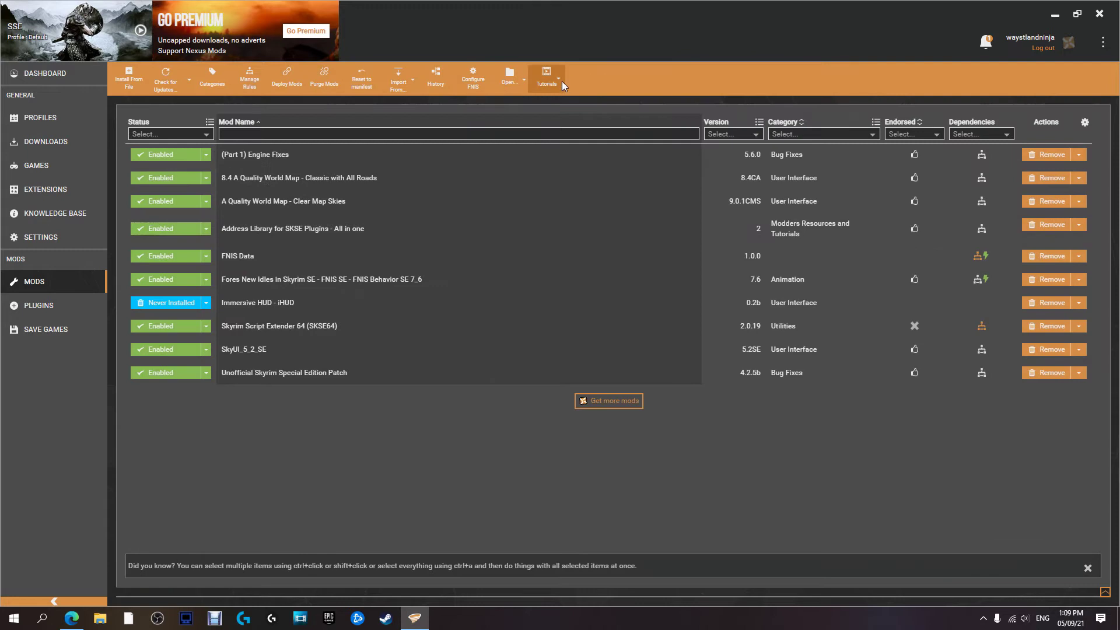
# Minimize Vortex and move the "SkyrimSE.exe Auto-Backup v1.0-12480-1-0" folder in DOWNLOADS to the Recycle Bin
pyautogui.click(1055, 17)
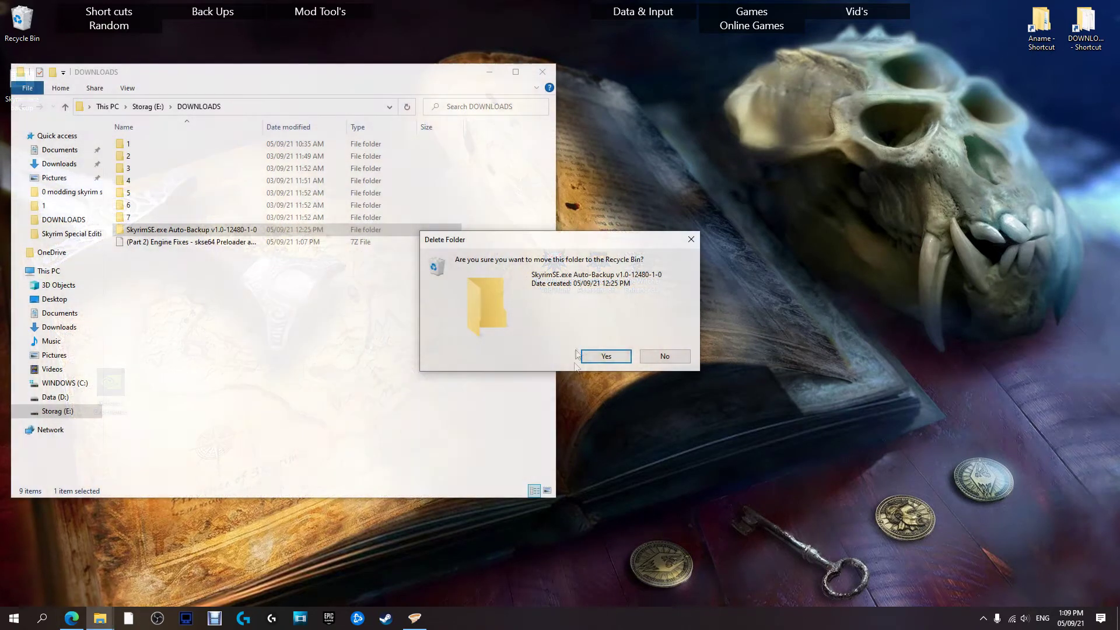
pyautogui.click(583, 354)
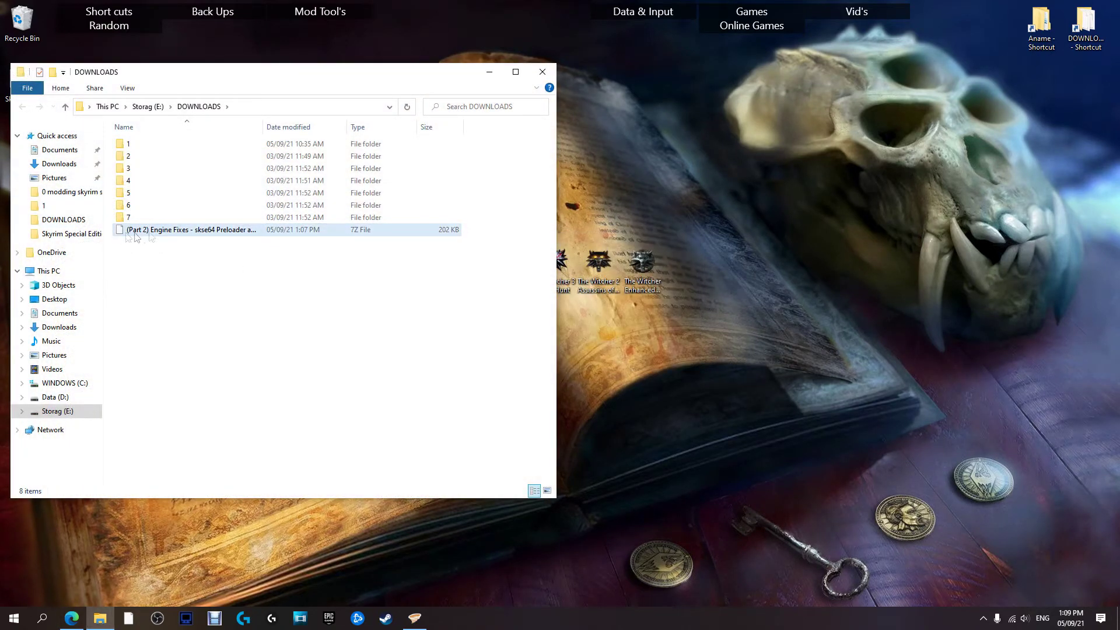
pyautogui.click(169, 420)
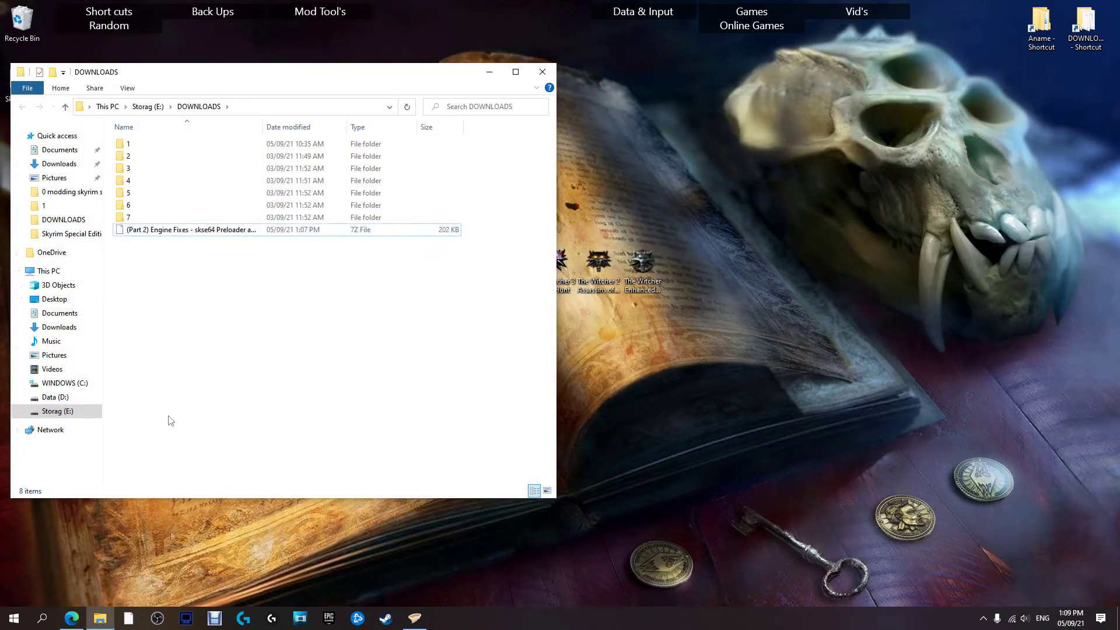
# Open a second File Explorer window and place it beside the DOWNLOADS window
pyautogui.rightClick(101, 617)
pyautogui.click(67, 563)
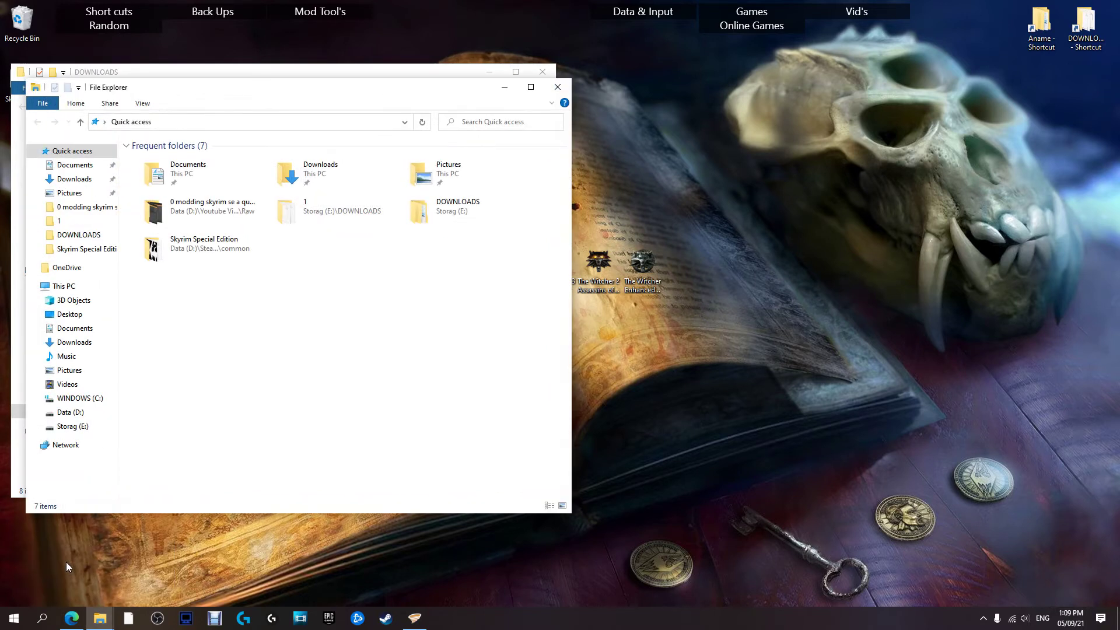
pyautogui.moveTo(193, 90); pyautogui.dragTo(726, 82)
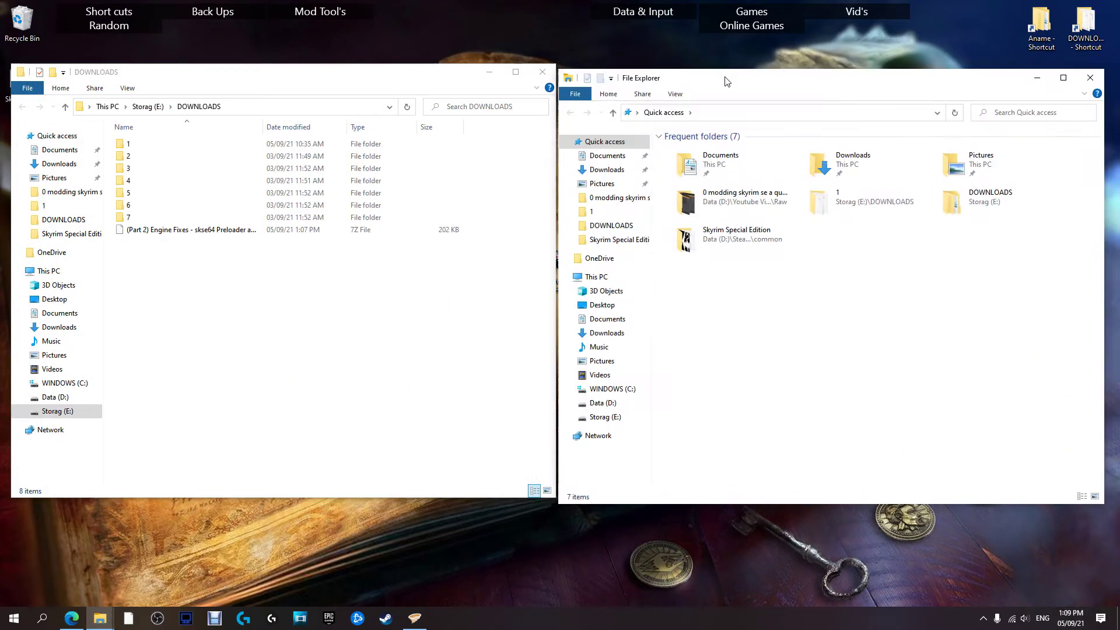
# In the second File Explorer window, open Data (D:) > SteamLibrary > steamapps > common > Skyrim Special Edition, and align the DOWNLOADS window beside it
pyautogui.click(622, 405)
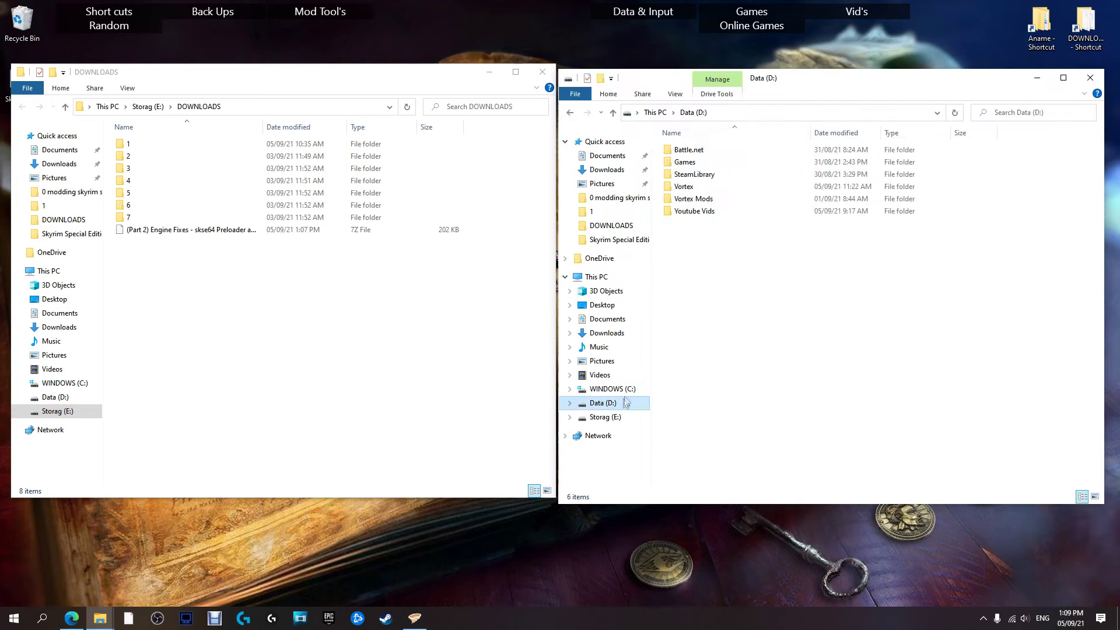
pyautogui.click(708, 176)
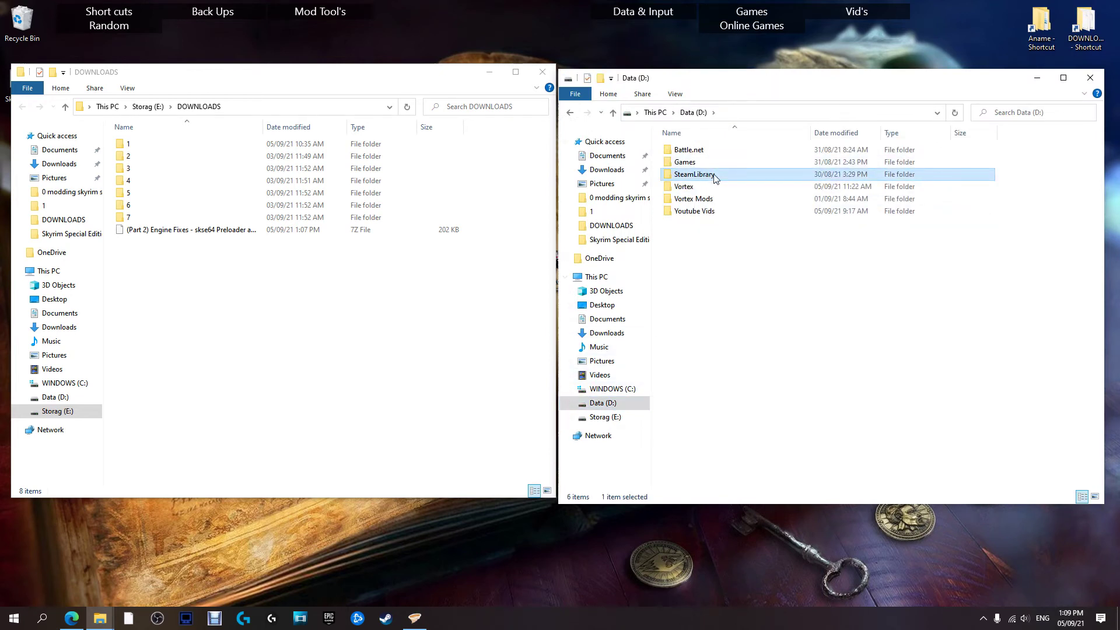
pyautogui.doubleClick(715, 178)
pyautogui.doubleClick(694, 153)
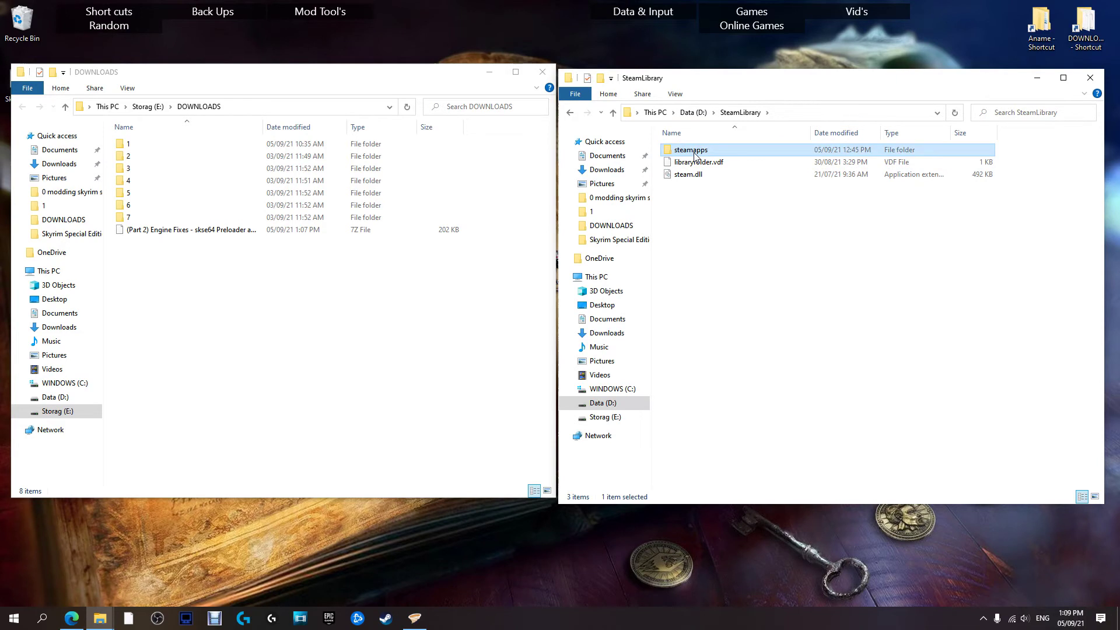
pyautogui.doubleClick(698, 151)
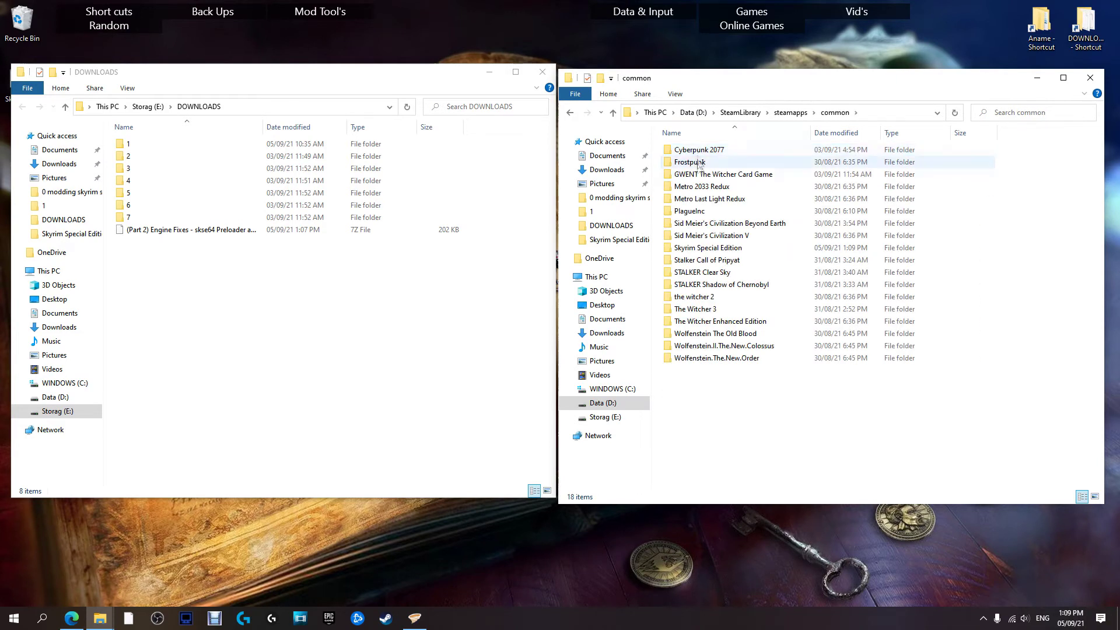
pyautogui.doubleClick(706, 251)
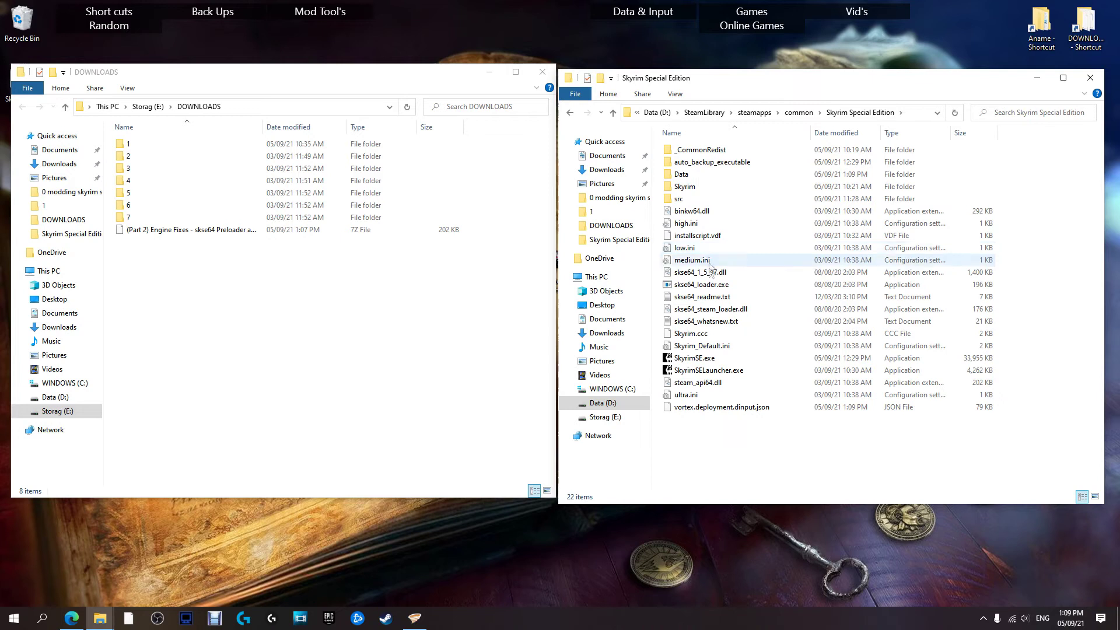
pyautogui.moveTo(252, 78); pyautogui.dragTo(254, 84)
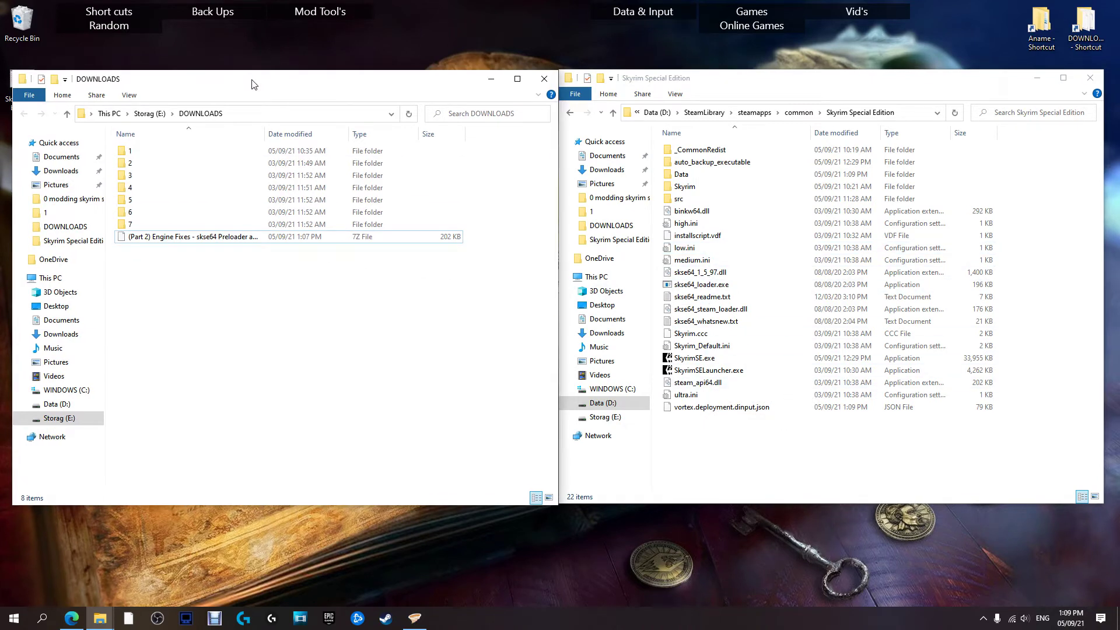
# Extract the "(Part 2) Engine Fixes" archive in DOWNLOADS to its own folder with 7-Zip, and open the extracted folder
pyautogui.rightClick(168, 239)
pyautogui.moveTo(210, 246)
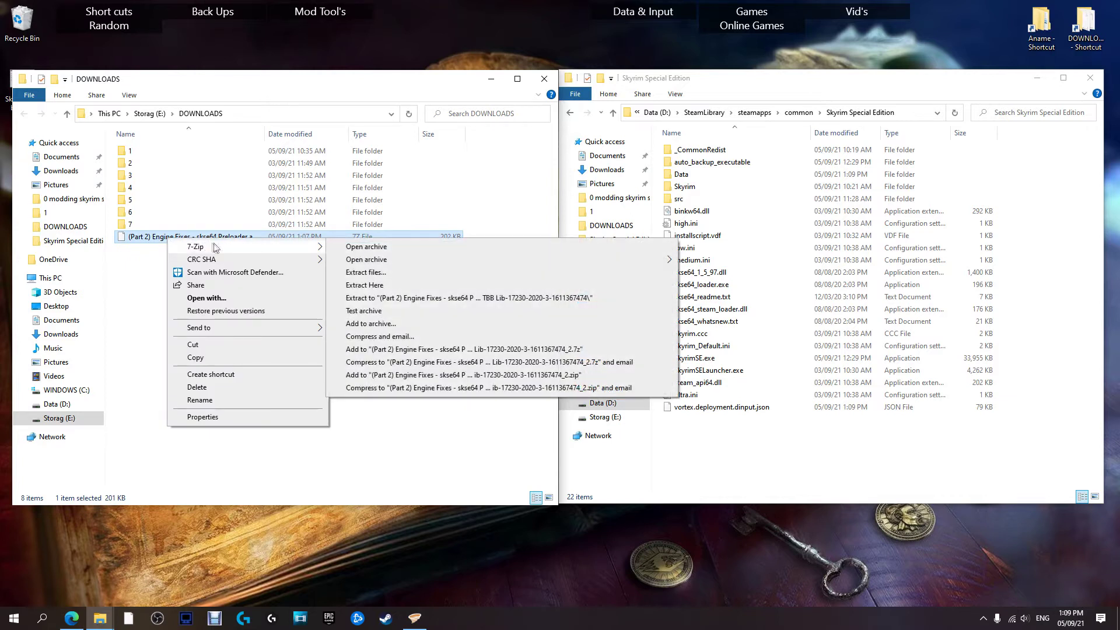
pyautogui.click(428, 299)
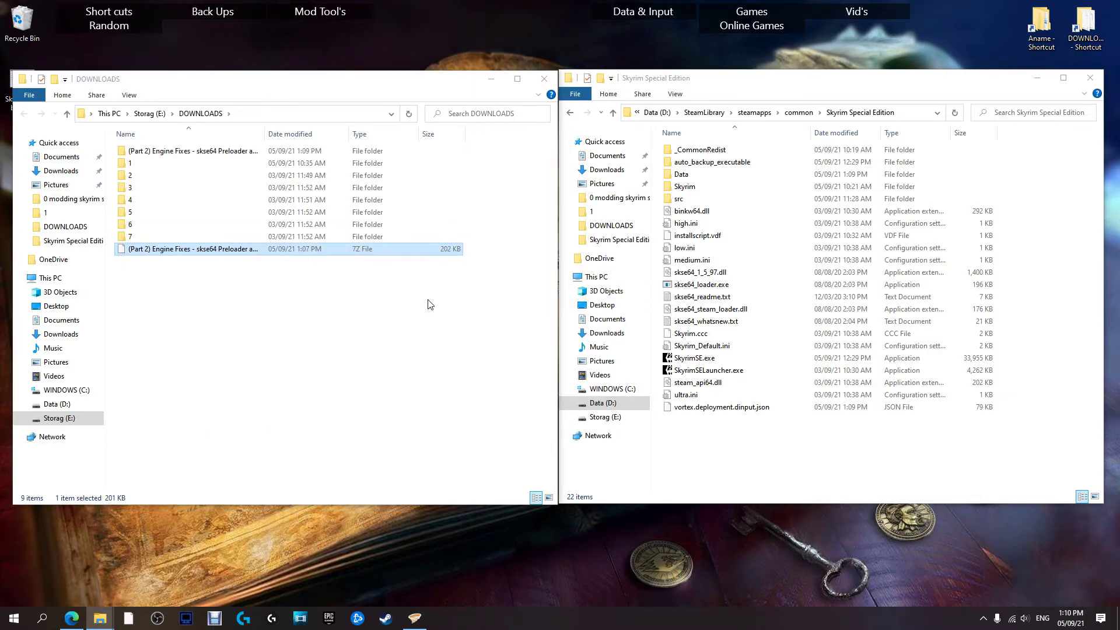
pyautogui.doubleClick(182, 152)
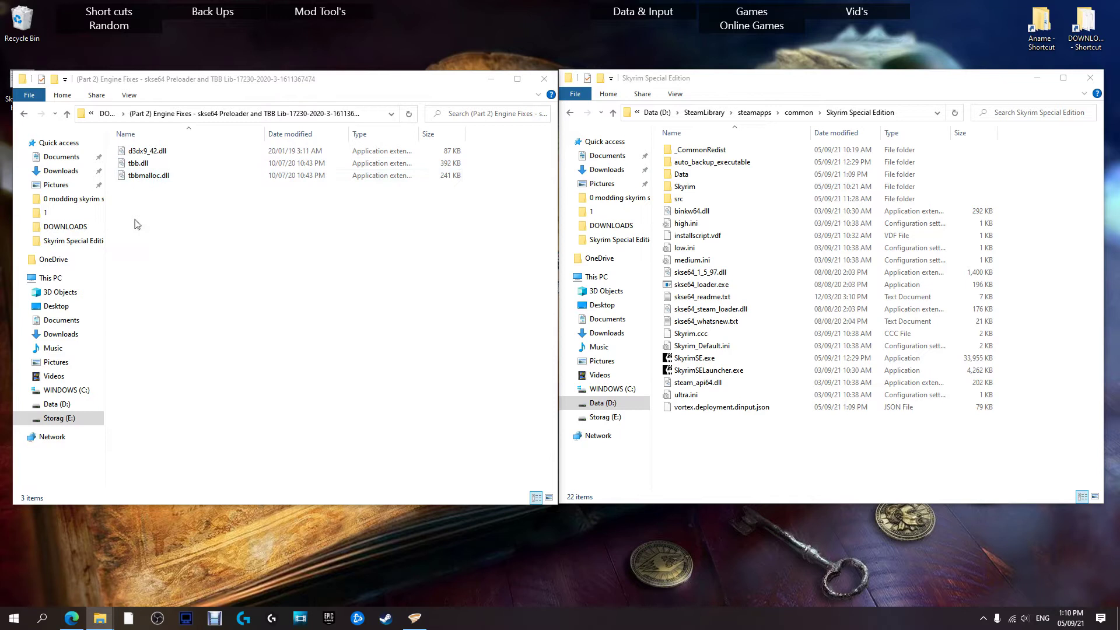
# Copy d3dx9_42.dll, tbb.dll and tbbmalloc.dll into the Skyrim Special Edition folder, and close both File Explorer windows
pyautogui.moveTo(141, 217); pyautogui.dragTo(142, 153)
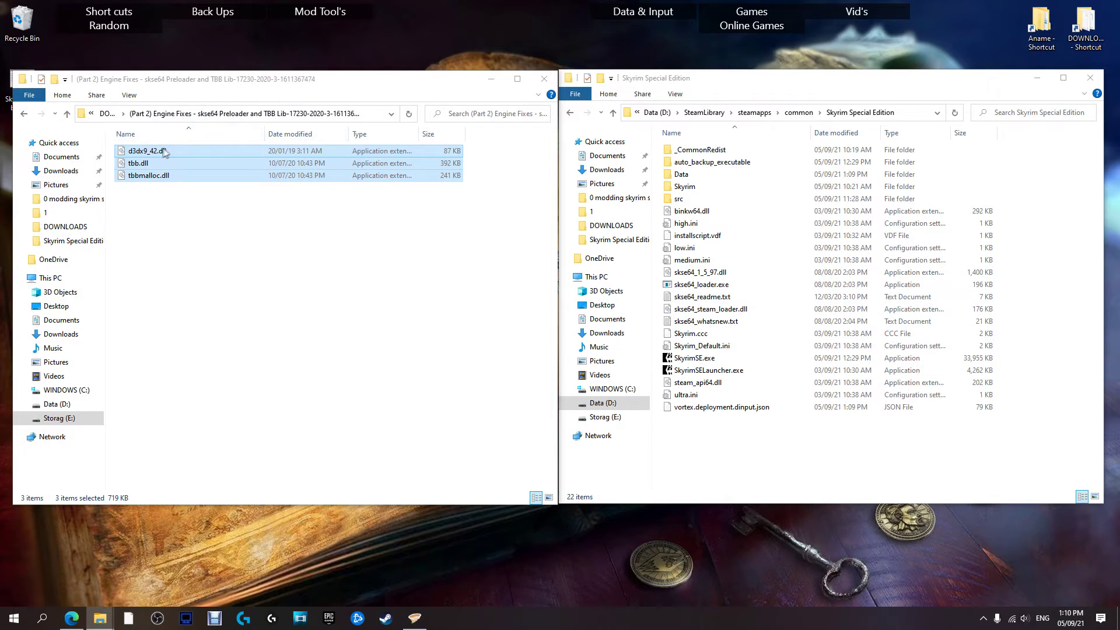
pyautogui.moveTo(165, 155); pyautogui.dragTo(782, 338)
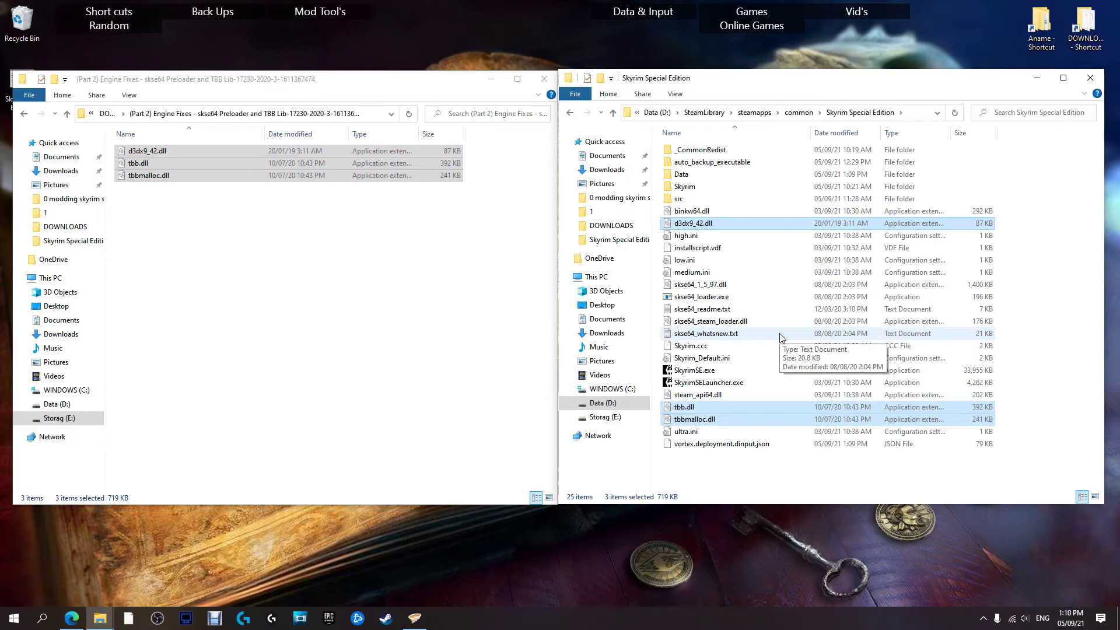
pyautogui.click(544, 79)
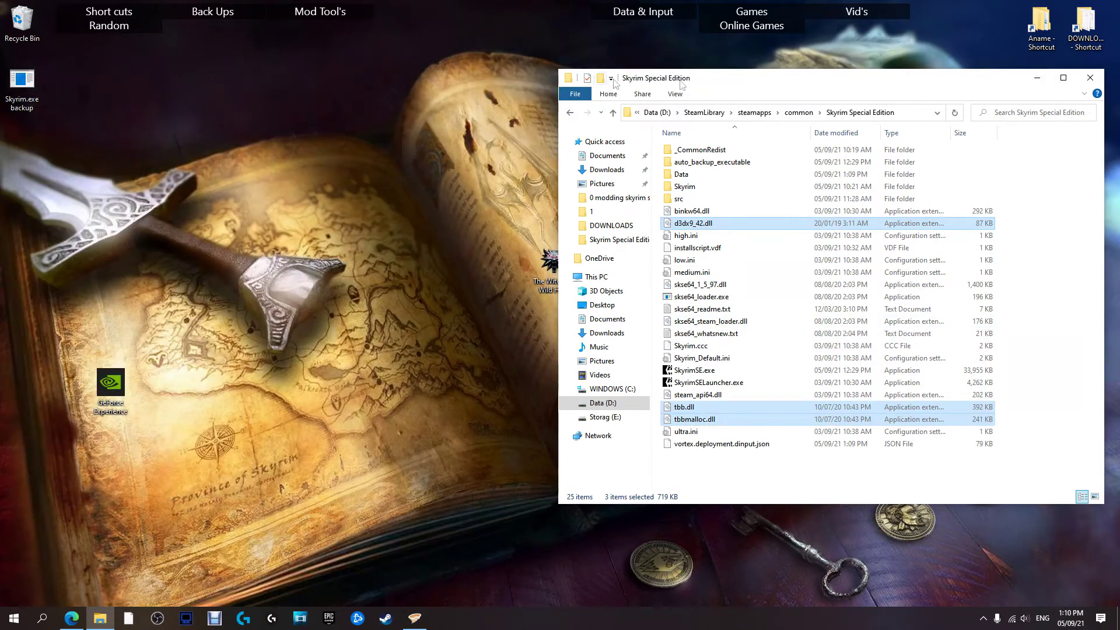
pyautogui.click(1093, 83)
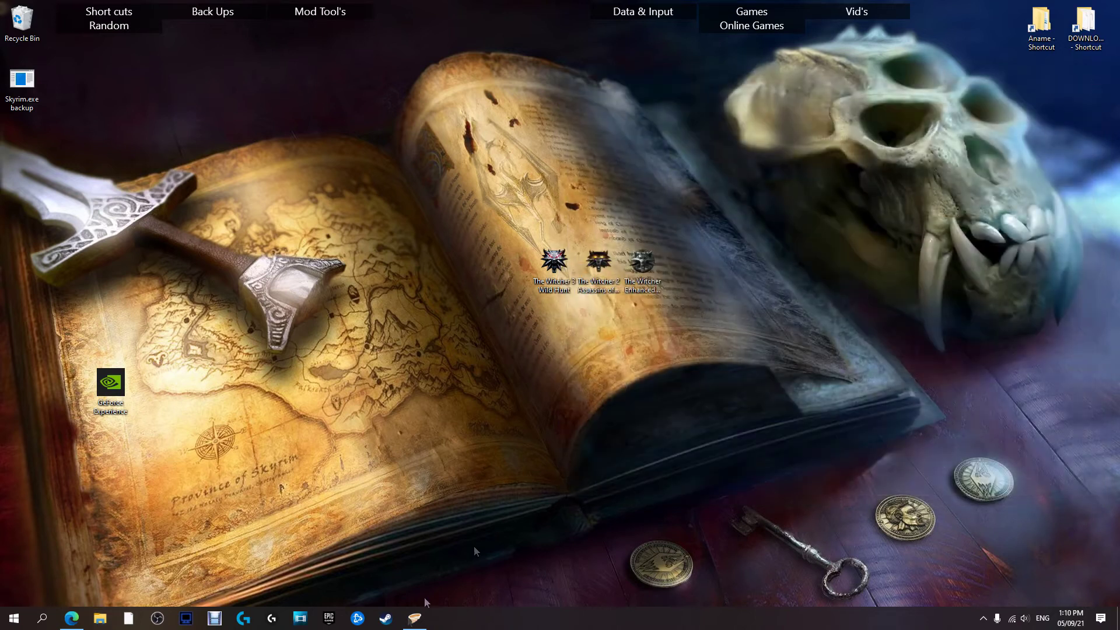
# Restore Vortex, switch to the browser, and open the Installation section of the SSE Engine Fixes description on Nexus Mods
pyautogui.click(415, 618)
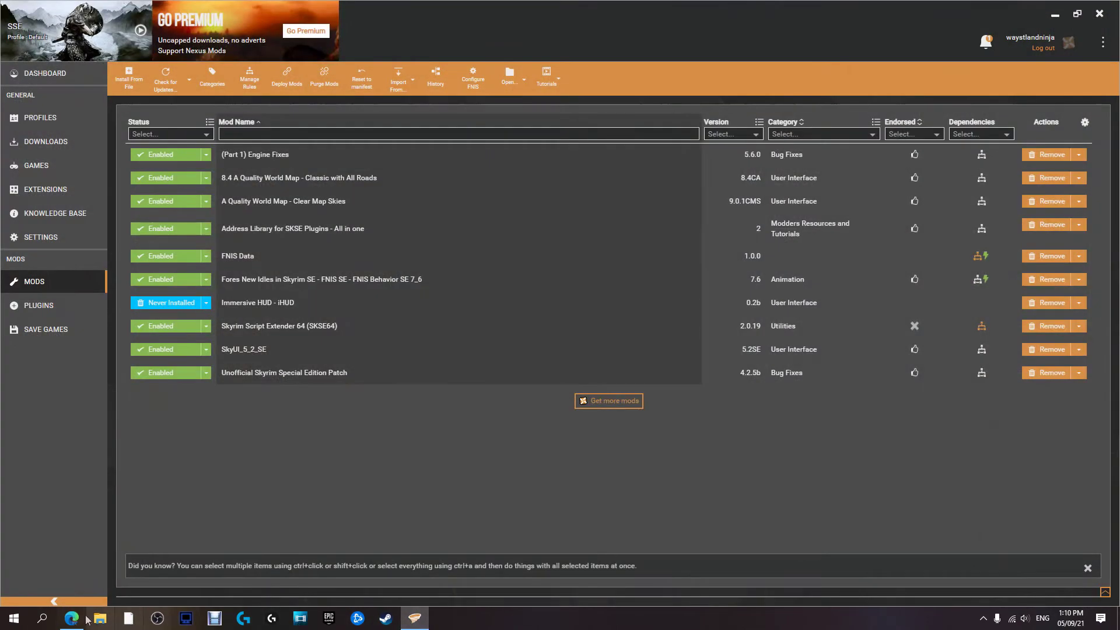
pyautogui.click(82, 619)
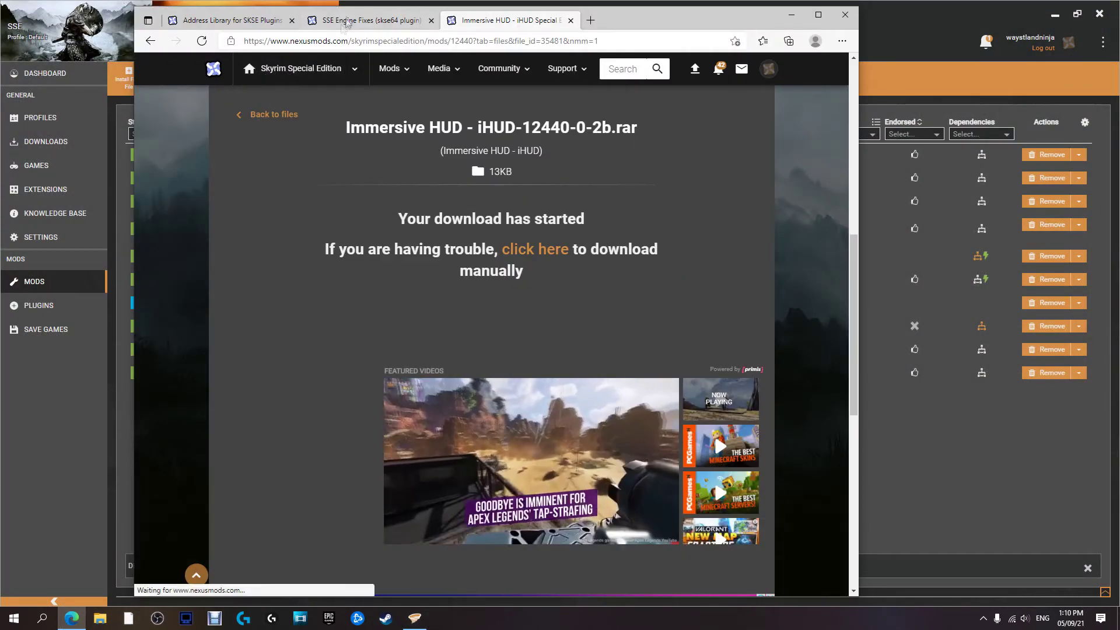
pyautogui.click(346, 23)
pyautogui.scroll(3, 294, 279)
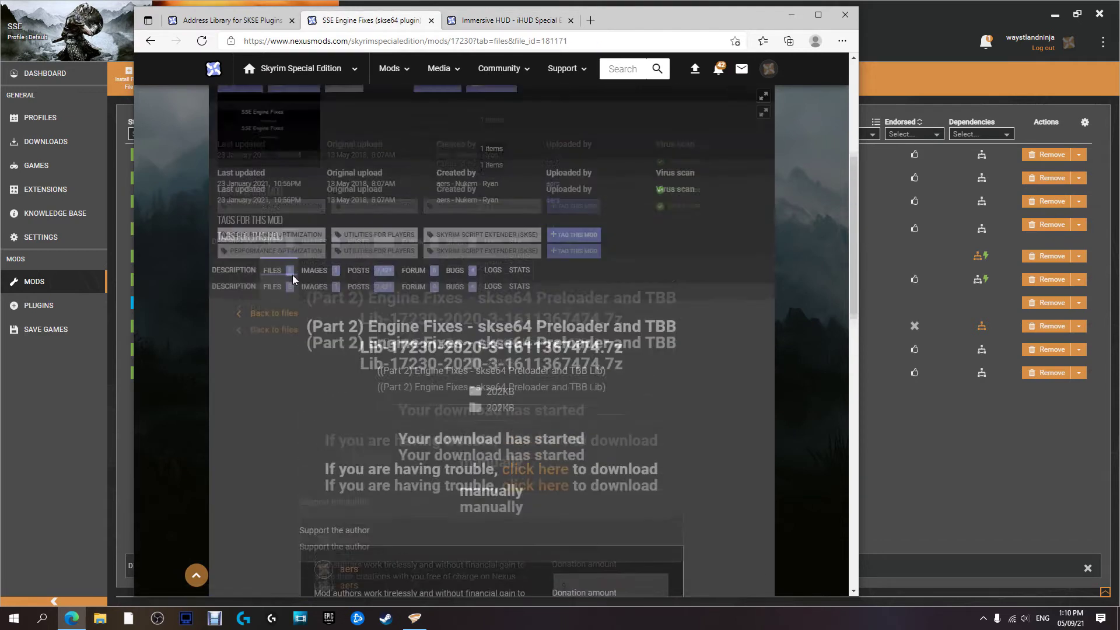
pyautogui.click(234, 319)
pyautogui.scroll(-5, 238, 324)
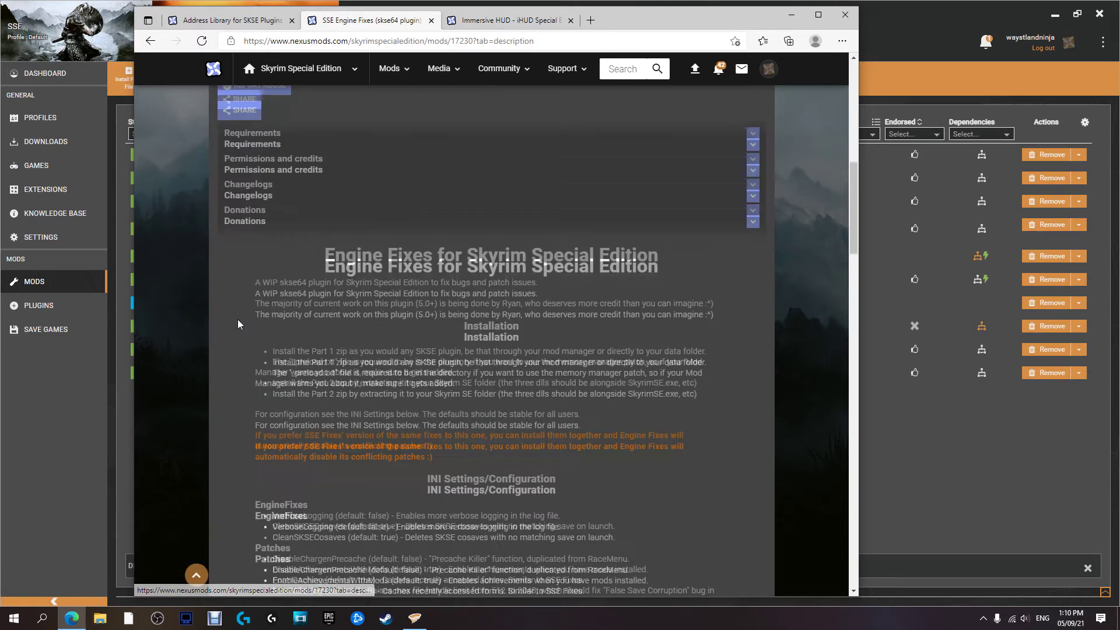
pyautogui.scroll(-1, 241, 322)
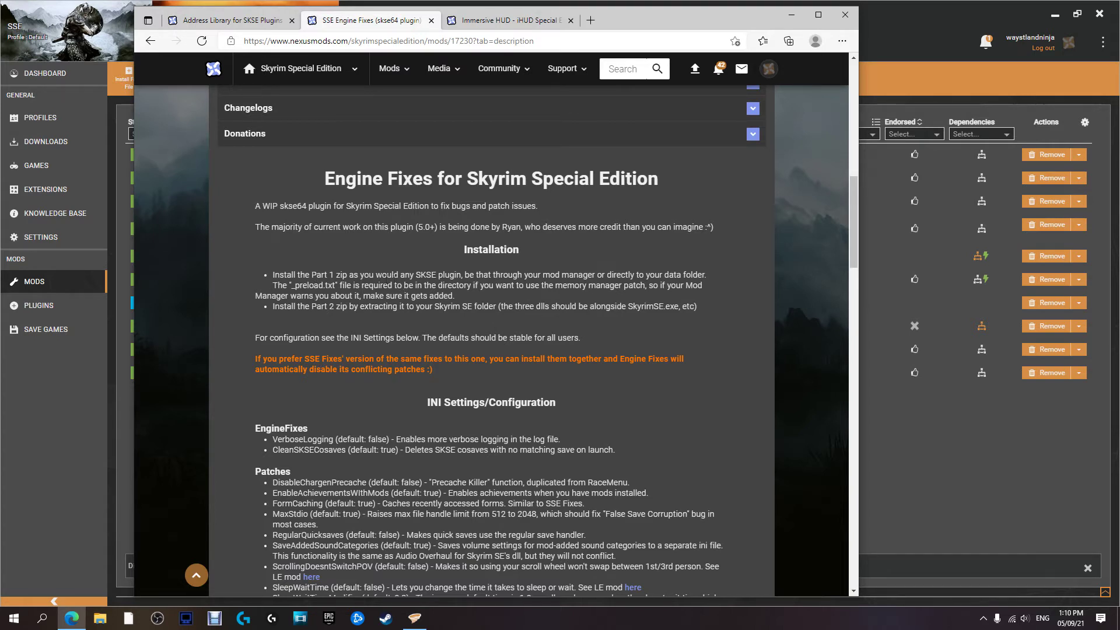
# Highlight the Part 1 instruction and the SkyrimSE.exe location for the Part 2 DLLs, and leave the browser for Vortex
pyautogui.moveTo(315, 275); pyautogui.dragTo(662, 275)
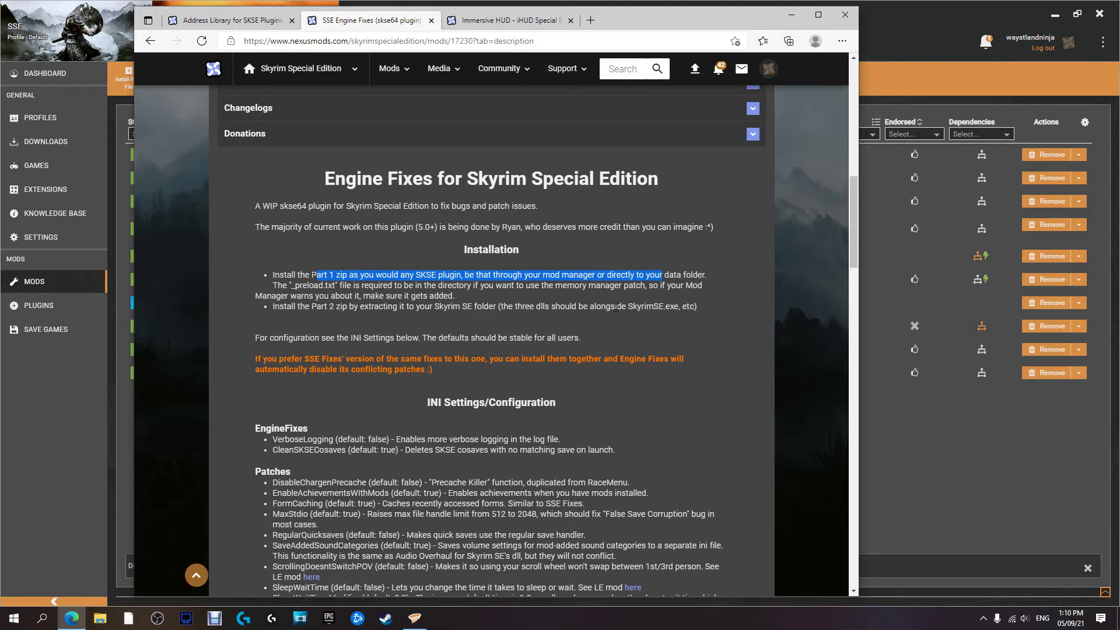
pyautogui.moveTo(570, 307); pyautogui.dragTo(662, 311)
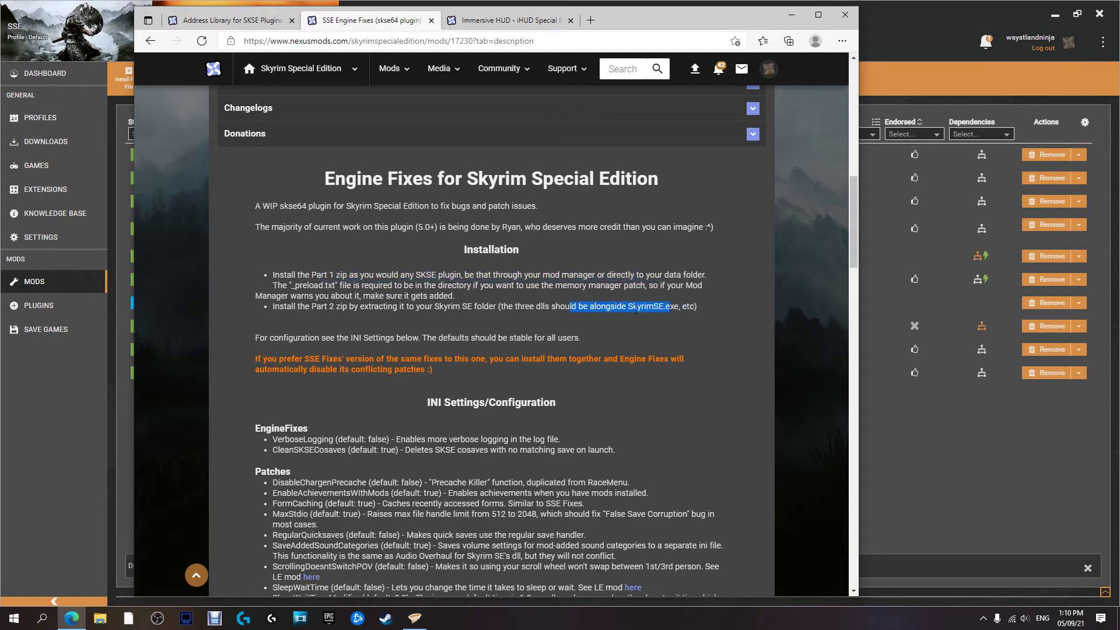
pyautogui.moveTo(630, 303); pyautogui.dragTo(660, 308)
pyautogui.click(639, 303)
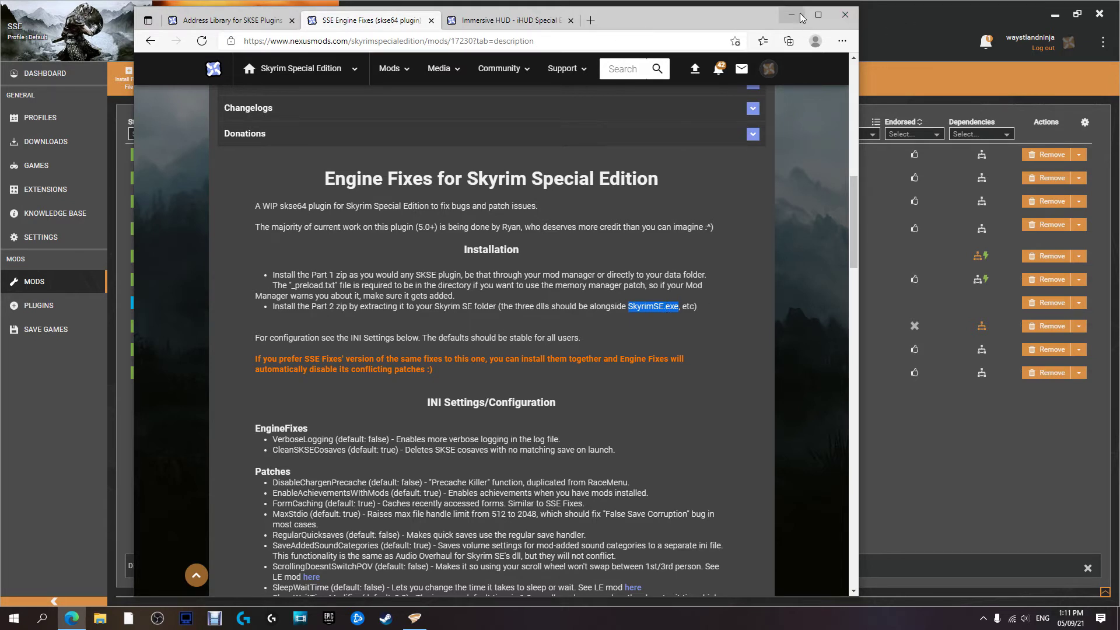
pyautogui.click(846, 16)
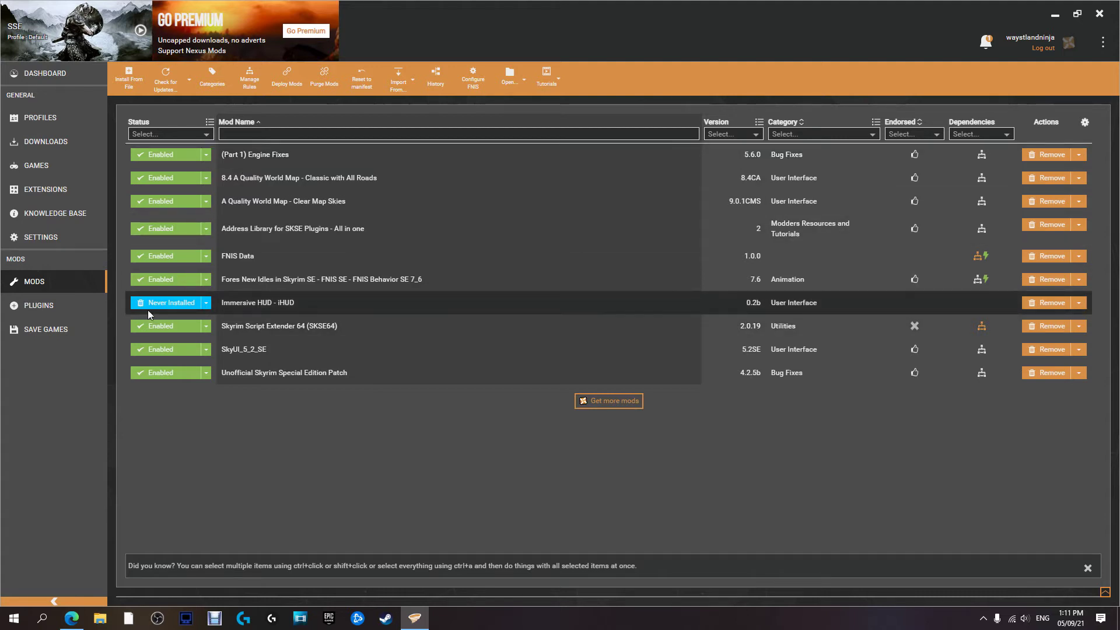
# Install and enable "Immersive HUD - iHUD" in Vortex, check the plugin list, and return to the mod list
pyautogui.click(177, 306)
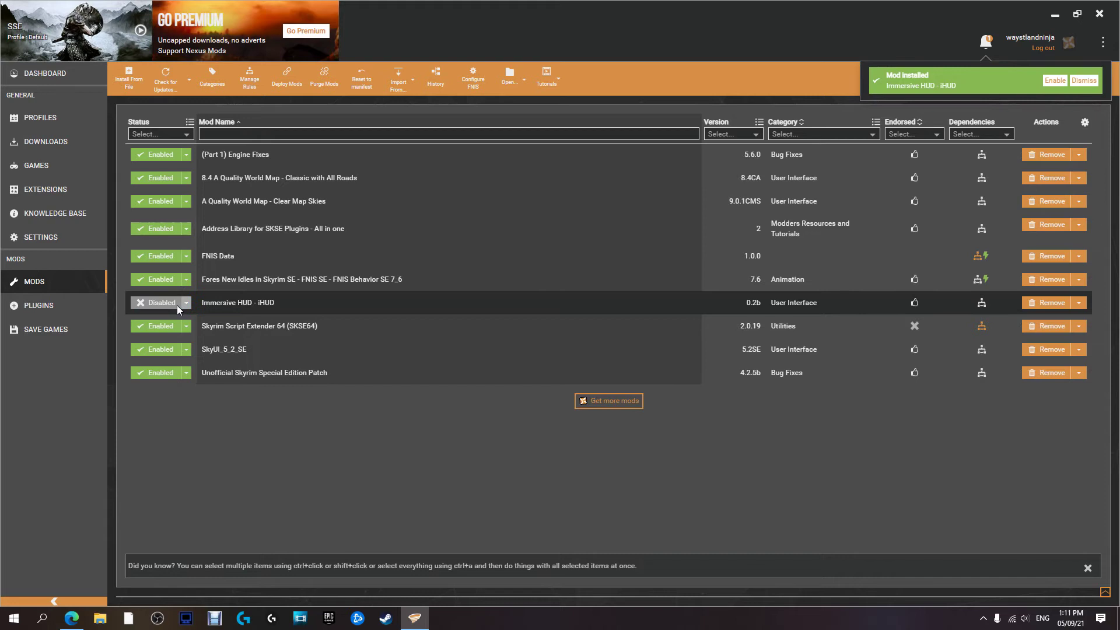
pyautogui.click(177, 305)
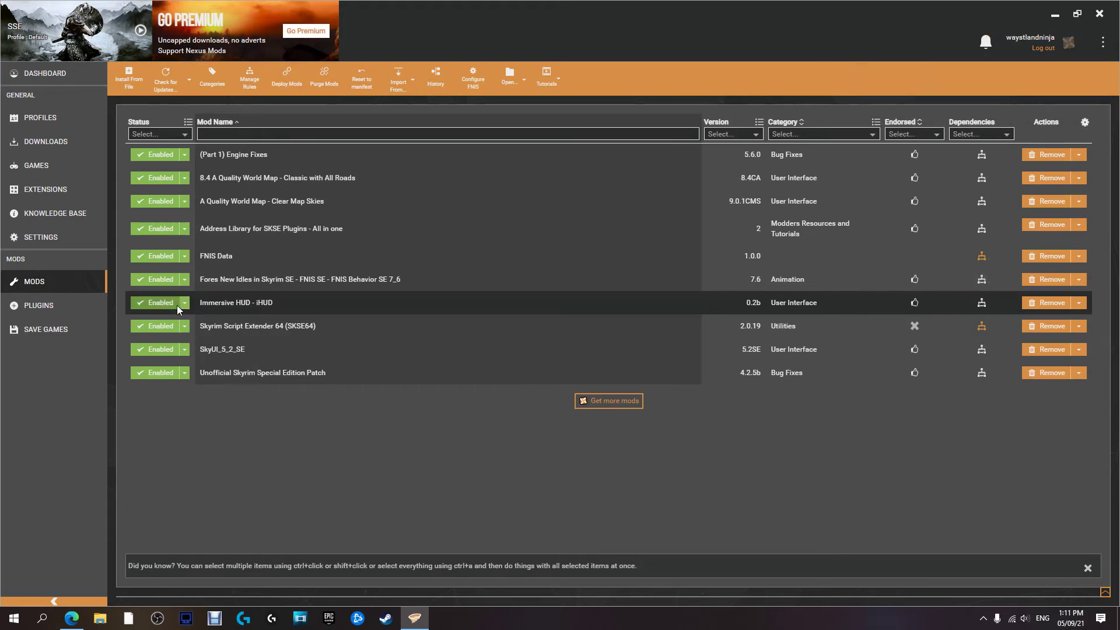
pyautogui.click(49, 307)
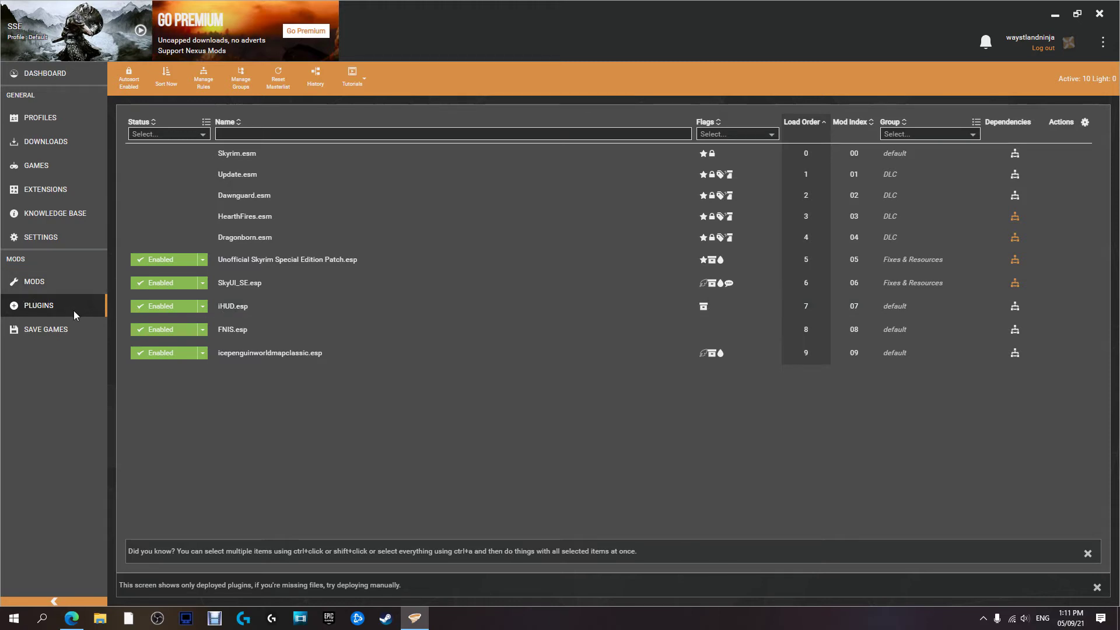
pyautogui.click(34, 282)
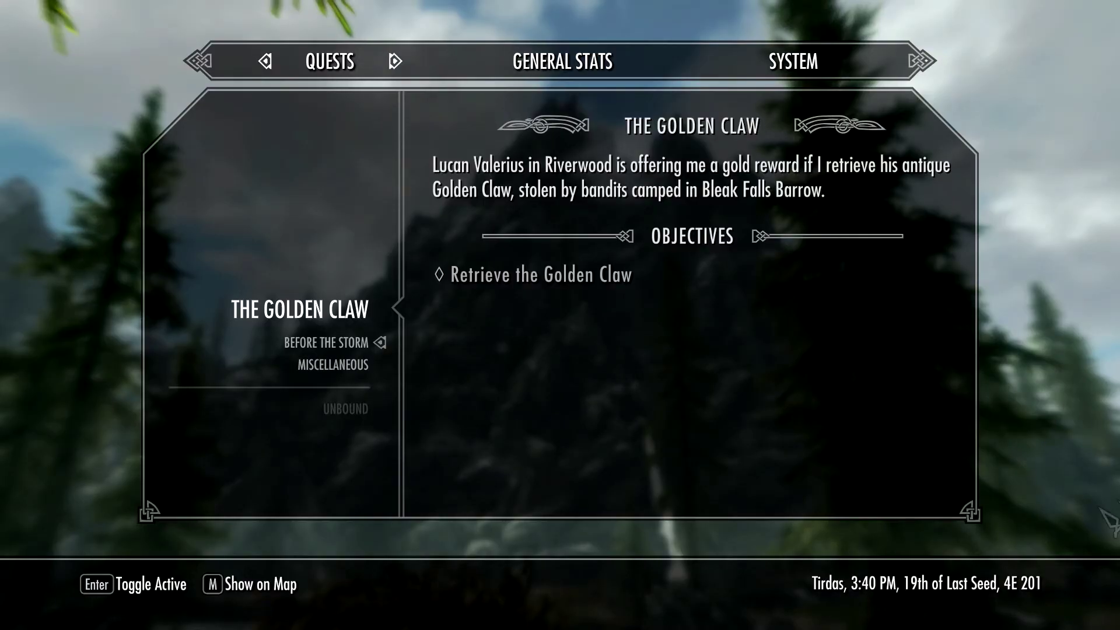
# In Skyrim's system menu, open the mod configuration for Immersive HUD and show its Activation page
pyautogui.click(817, 63)
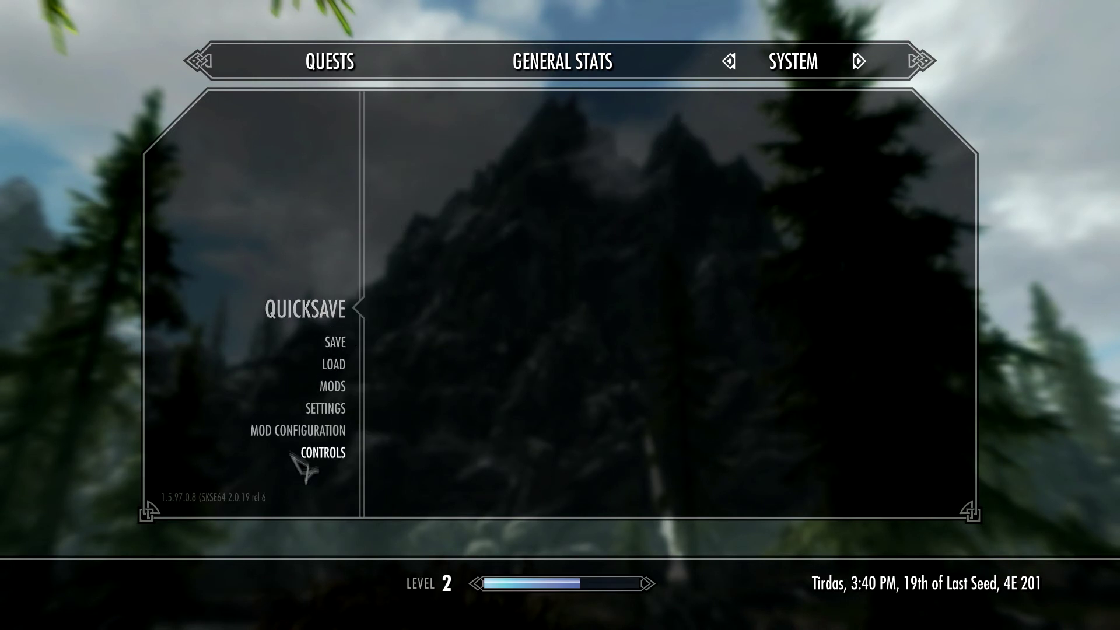
pyautogui.click(315, 430)
pyautogui.click(218, 115)
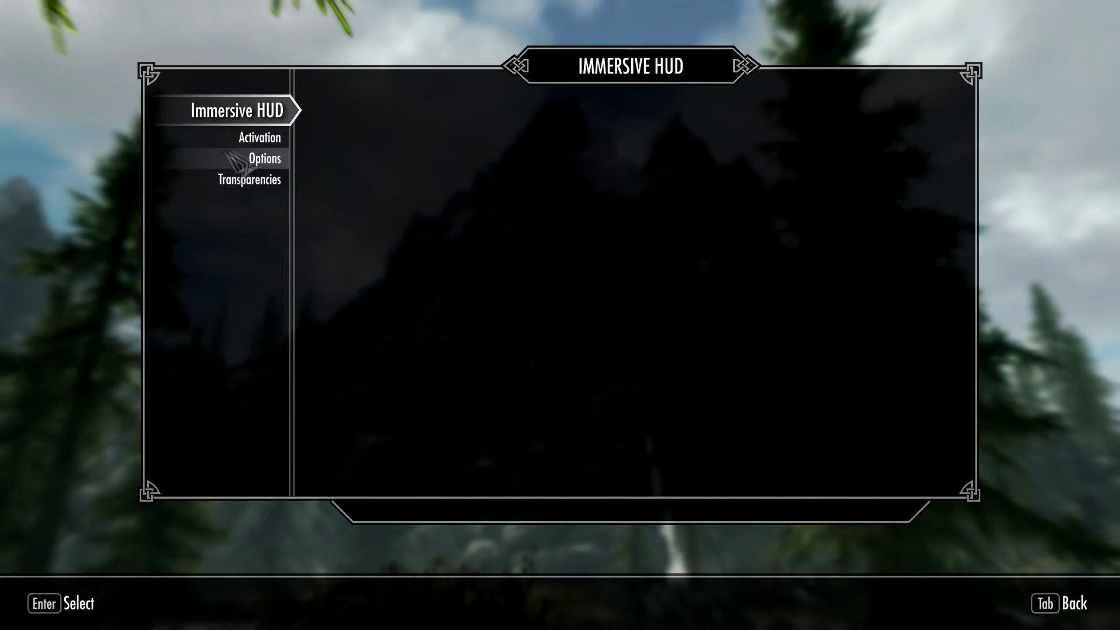
pyautogui.click(259, 139)
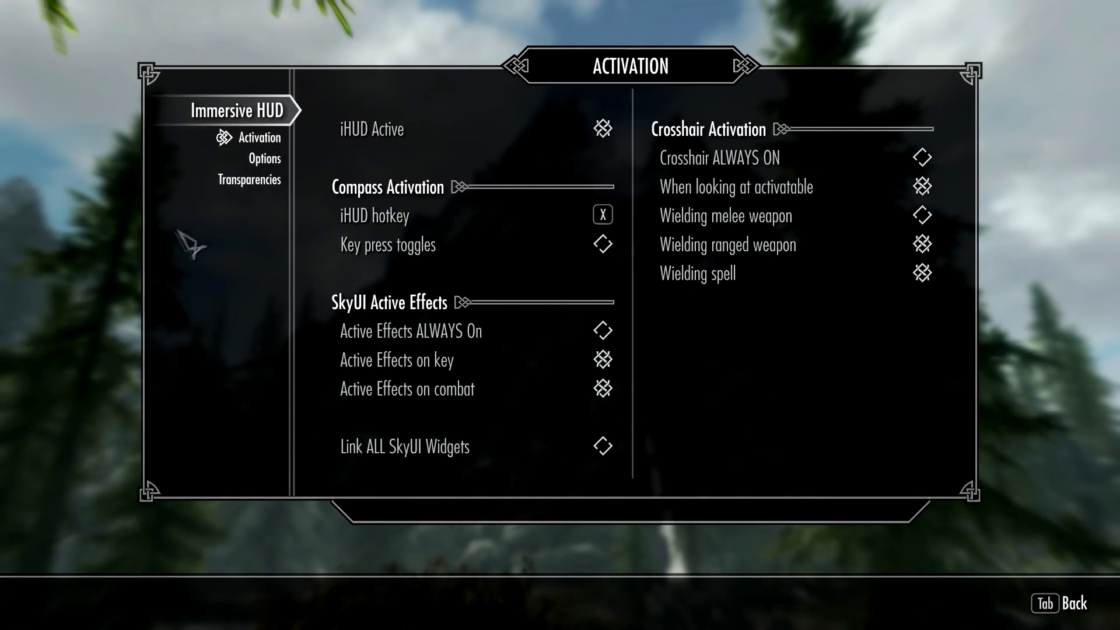
# Review Immersive HUD's Options, Transparencies and Activation settings, including the iHUD hotkey, and return to the game
pyautogui.click(267, 161)
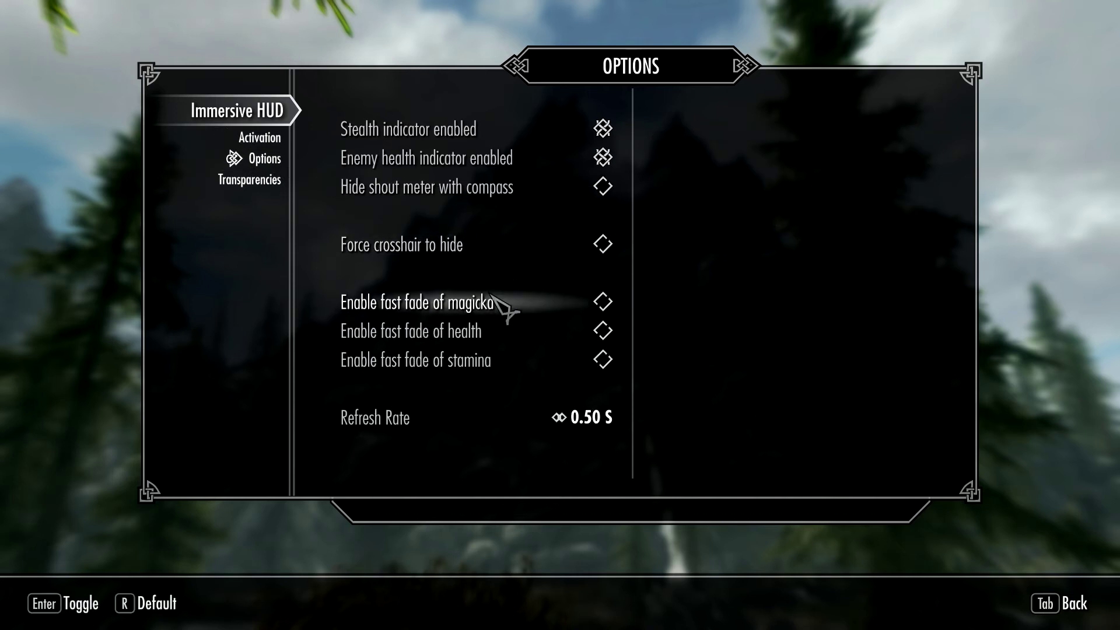
pyautogui.click(234, 178)
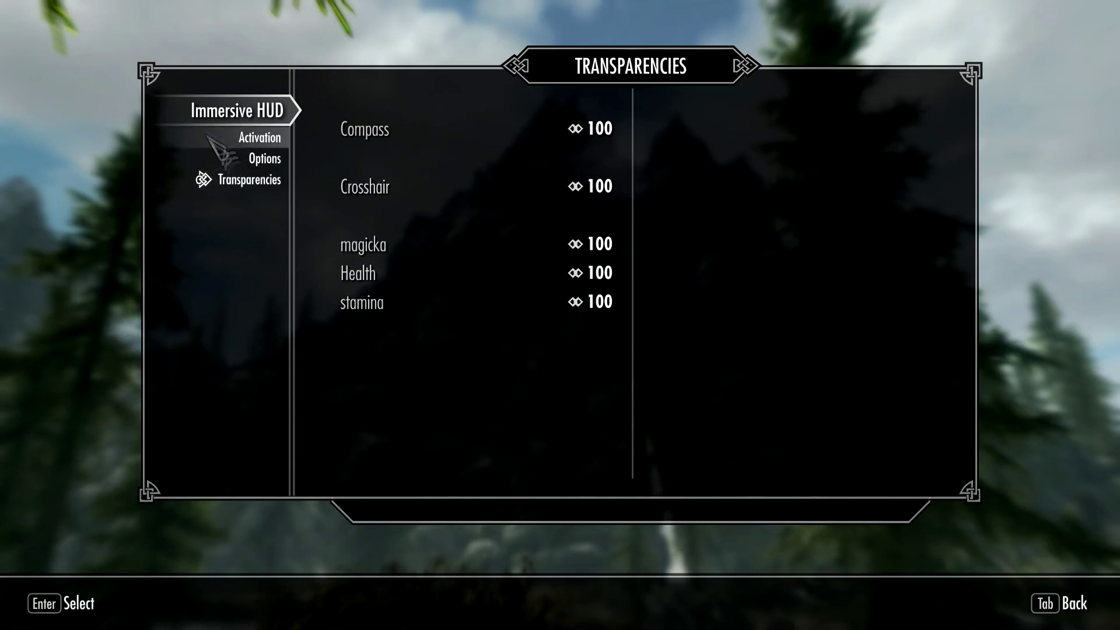
pyautogui.click(259, 159)
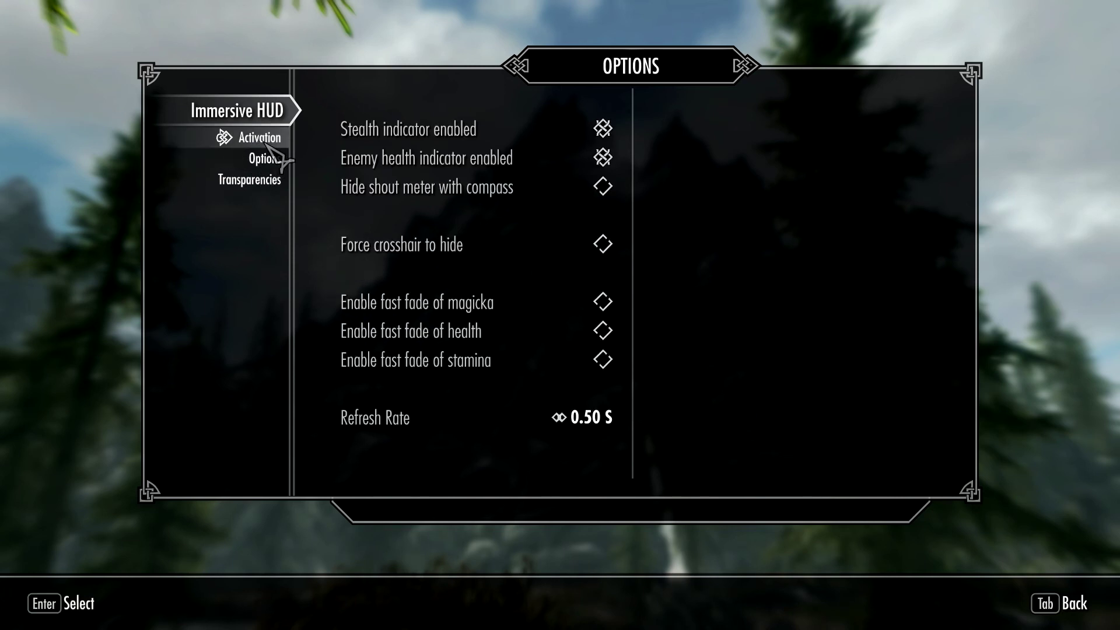
pyautogui.click(261, 140)
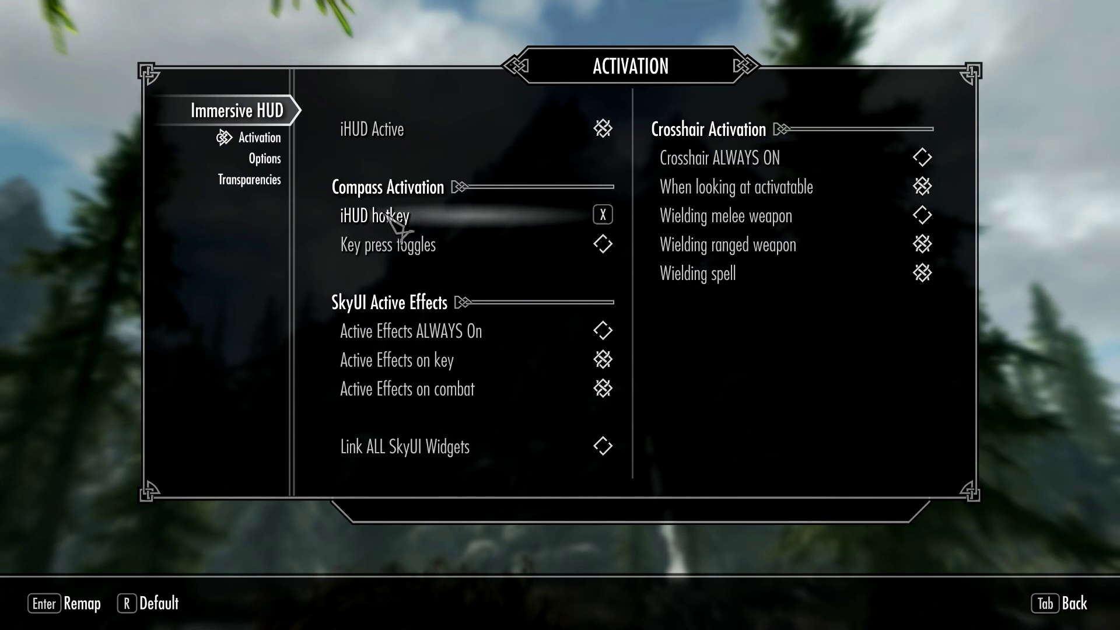
pyautogui.press('Tab')
pyautogui.press('Tab')
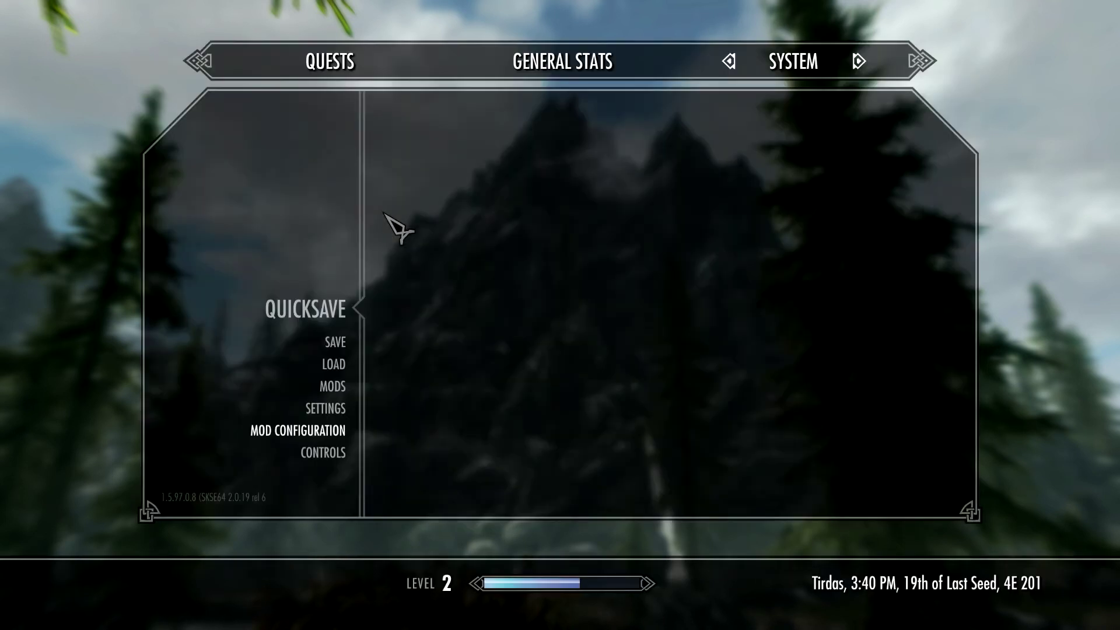
pyautogui.press('Tab')
pyautogui.press('h')
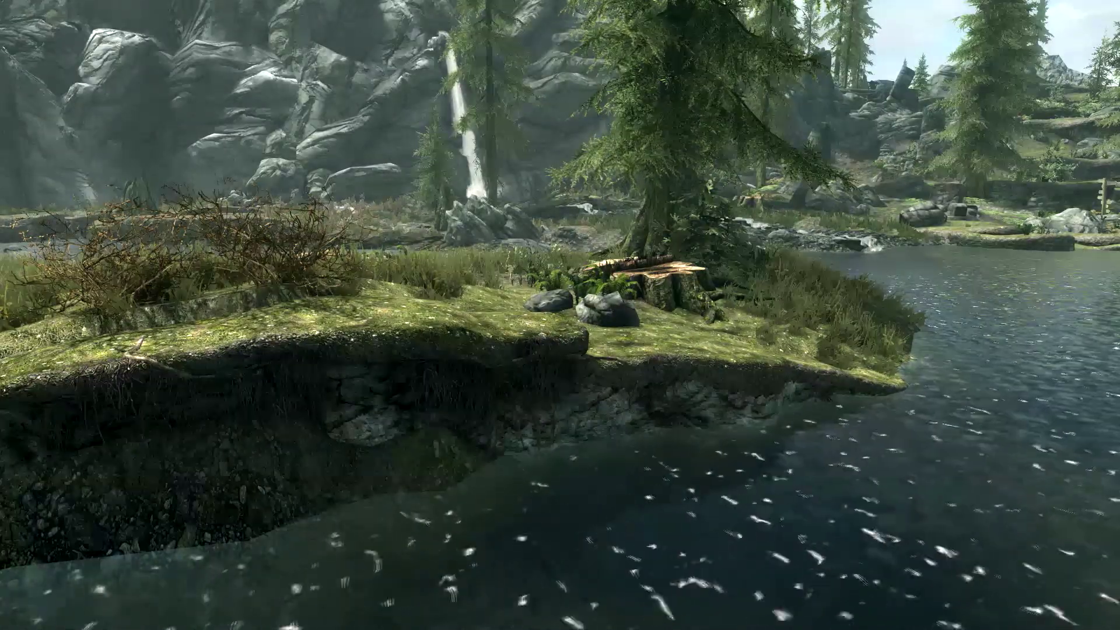
# In the game's Display settings, turn the Crosshair on and leave both Dialogue Subtitles and General Subtitles off
pyautogui.press('j')
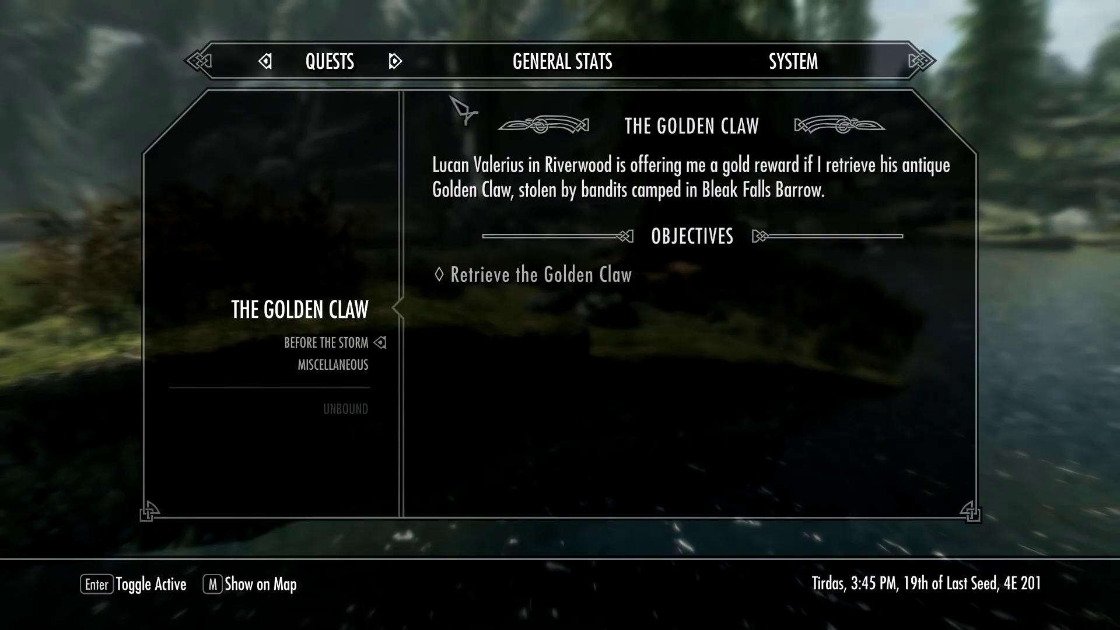
pyautogui.click(794, 61)
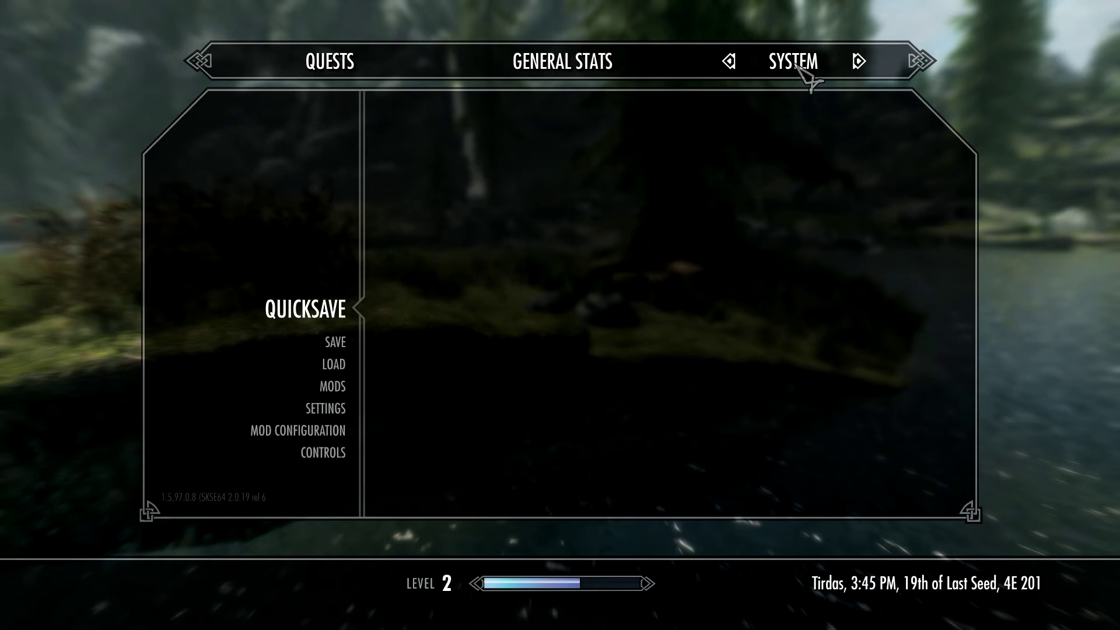
pyautogui.click(342, 411)
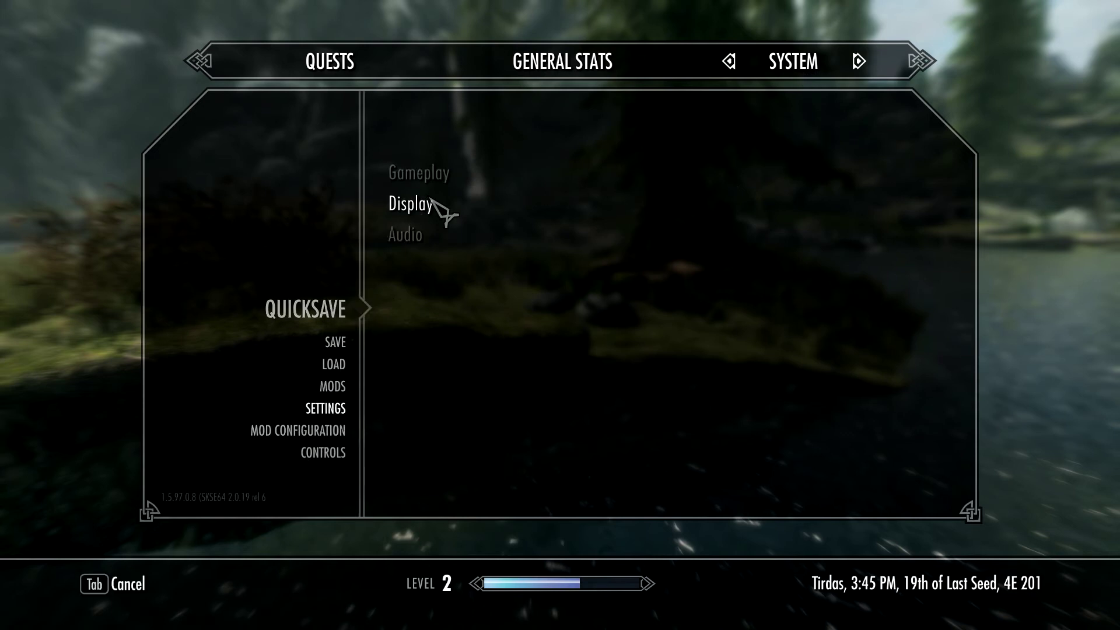
pyautogui.click(410, 204)
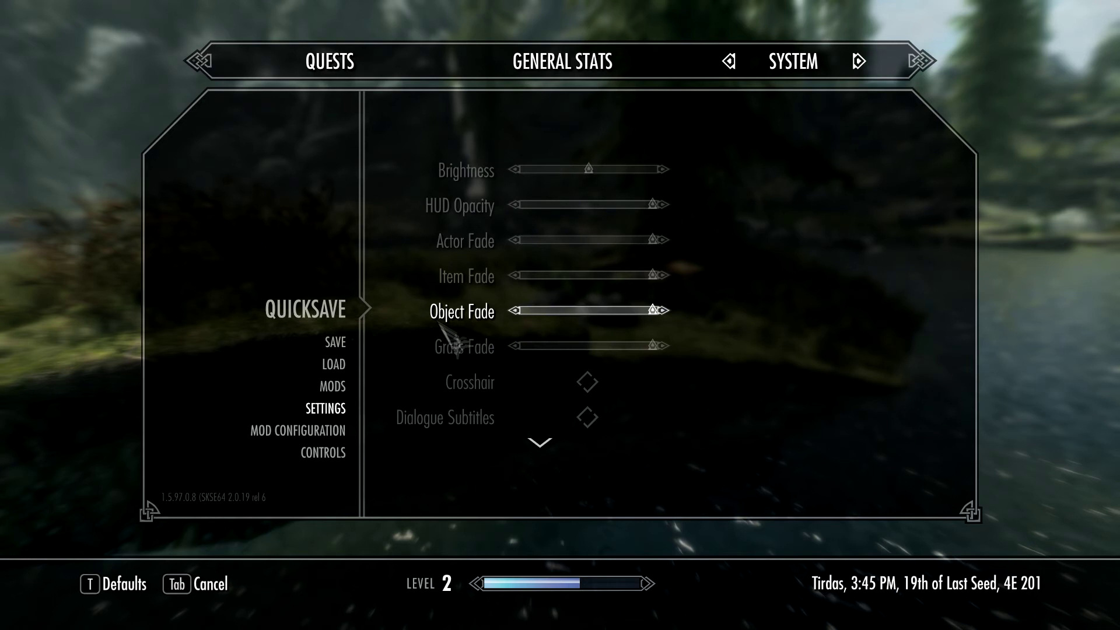
pyautogui.scroll(-1, 443, 344)
pyautogui.click(589, 346)
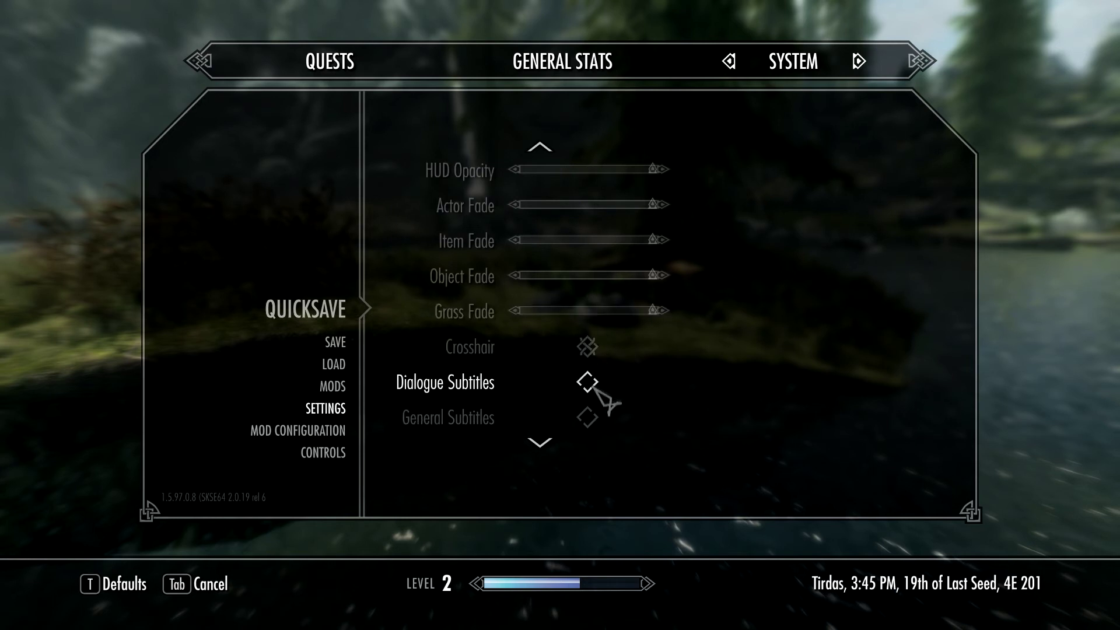
pyautogui.click(591, 387)
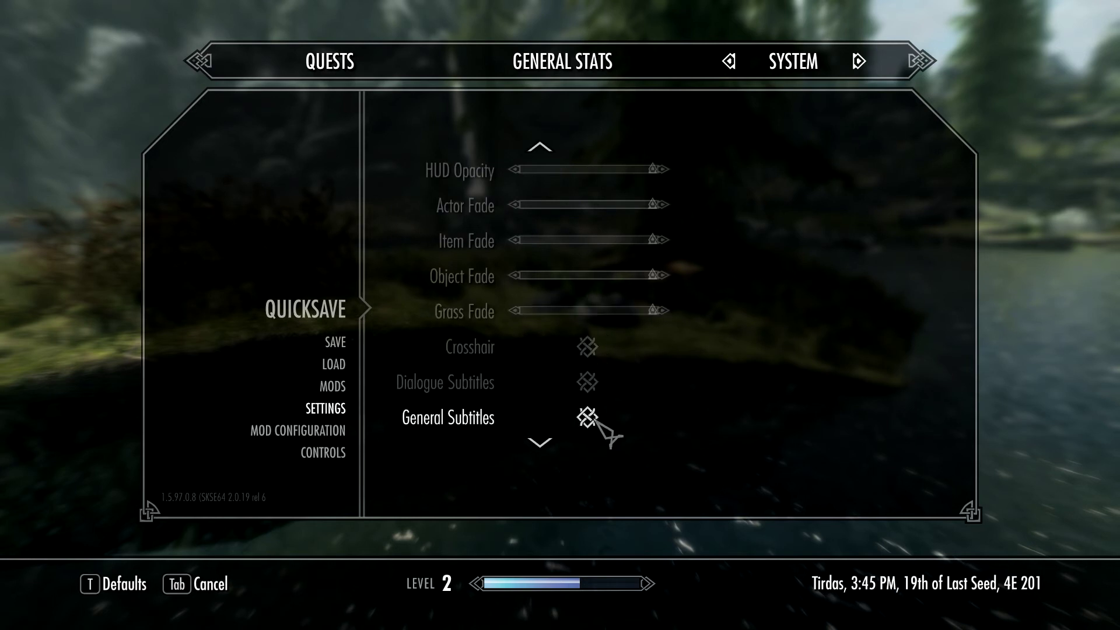
pyautogui.scroll(-1, 595, 418)
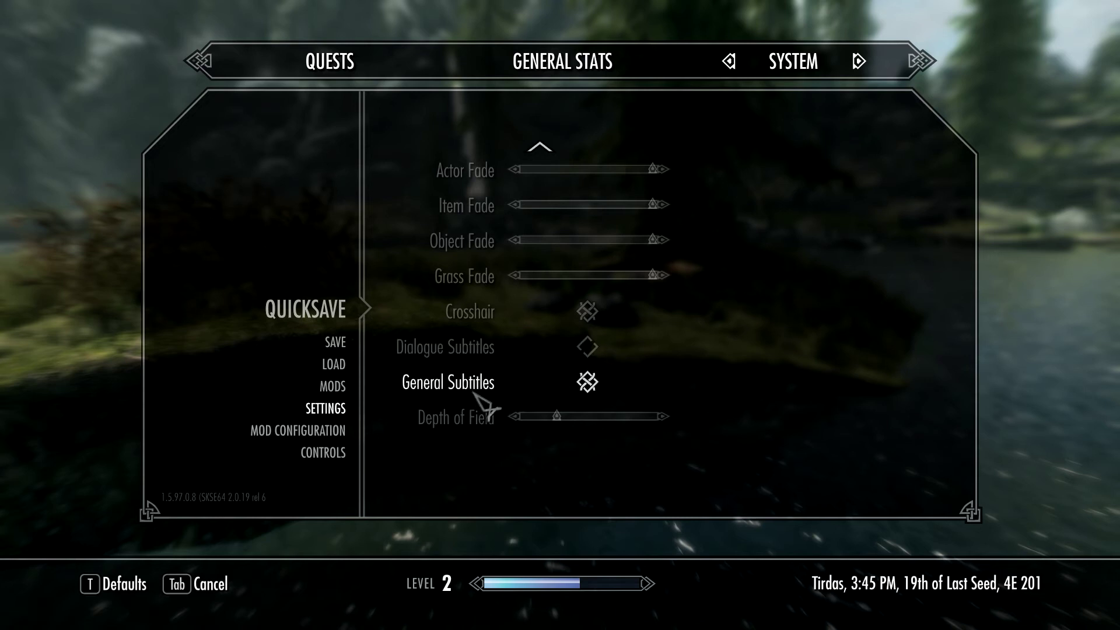
pyautogui.click(590, 383)
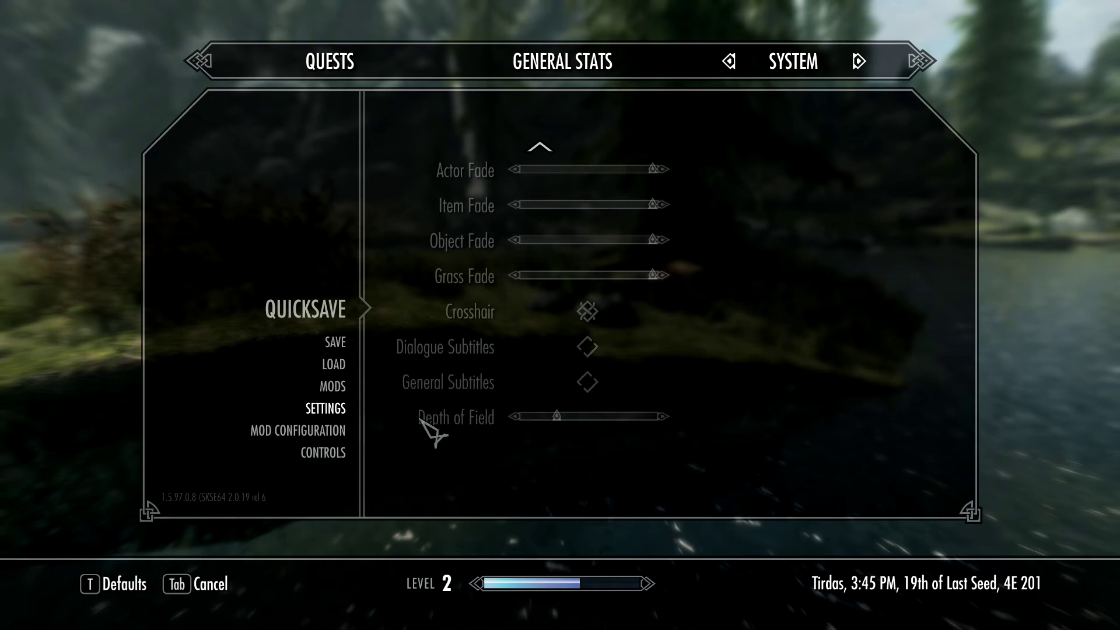
# Turn on Show Floating Markers in the Gameplay settings and return to the system menu
pyautogui.click(328, 411)
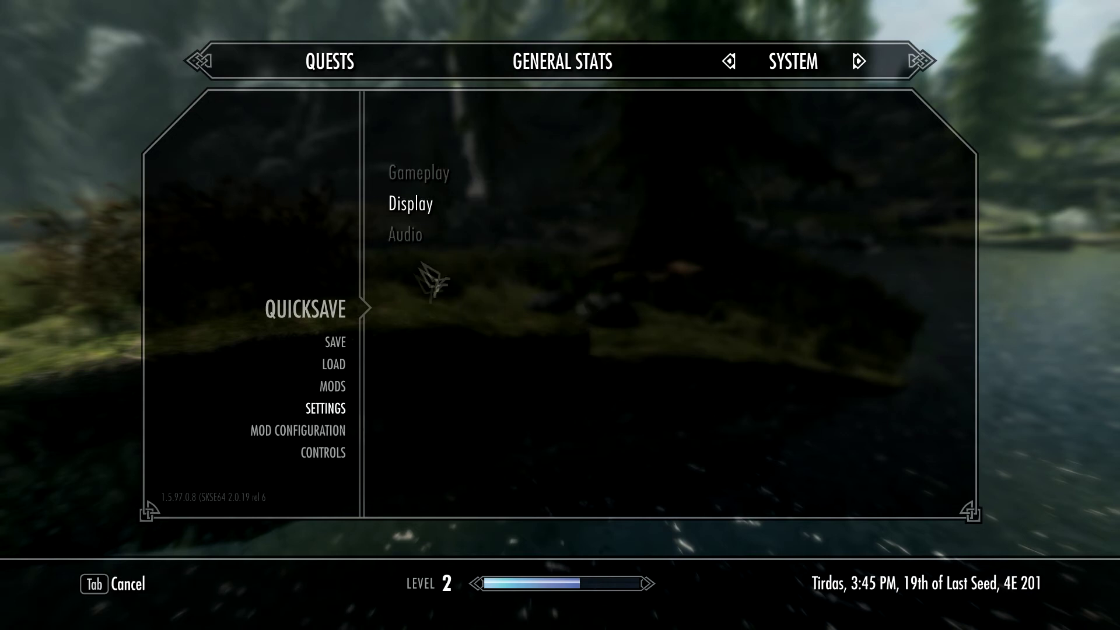
pyautogui.click(441, 174)
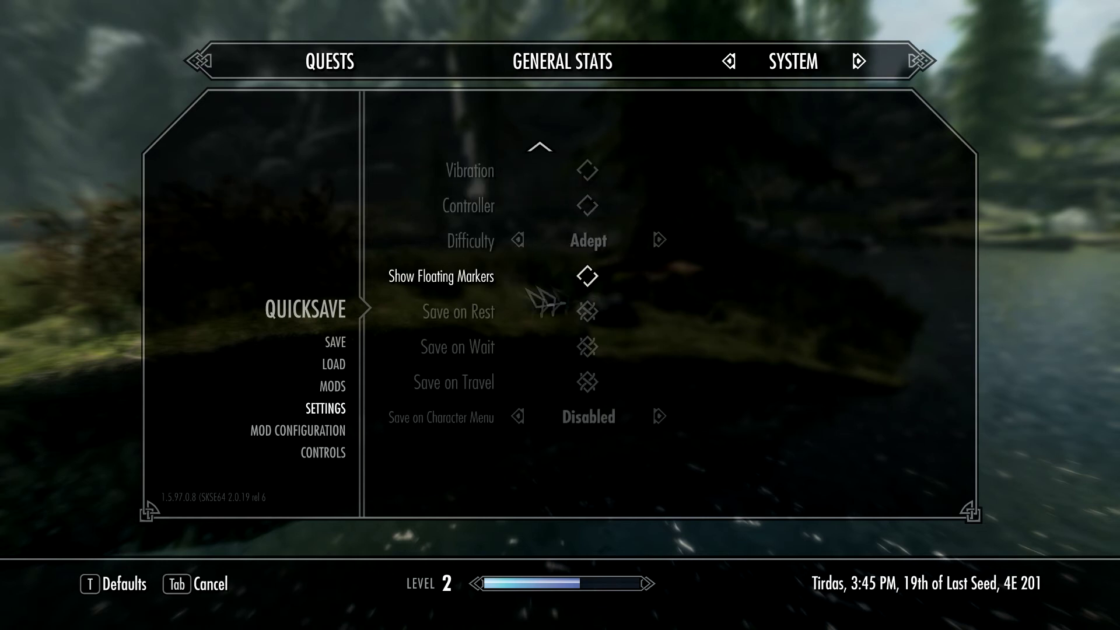
pyautogui.click(587, 276)
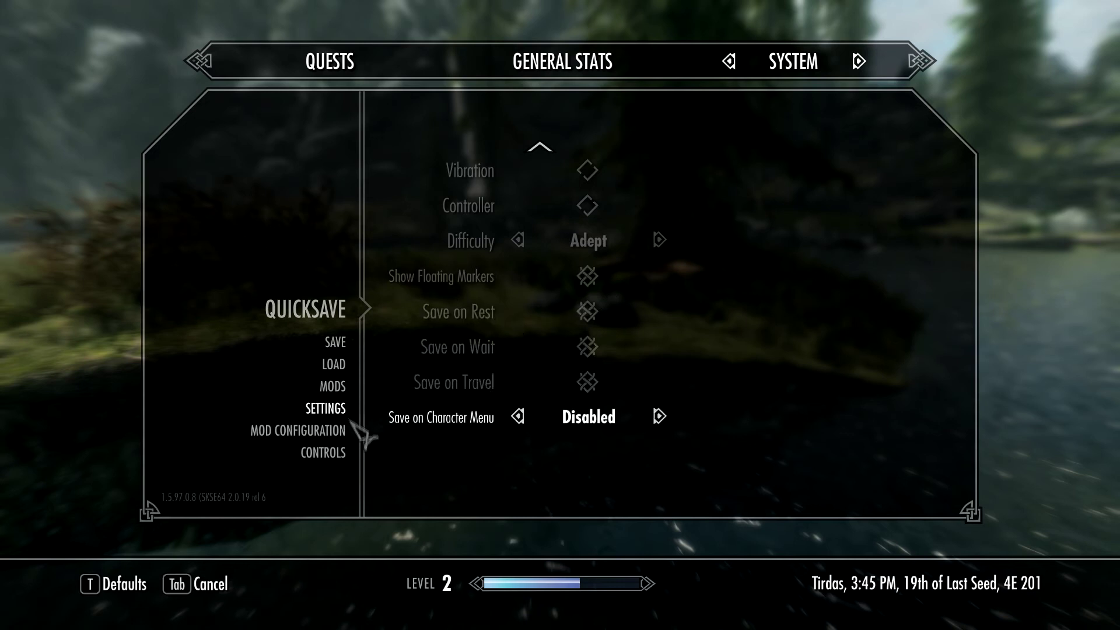
pyautogui.press('Tab')
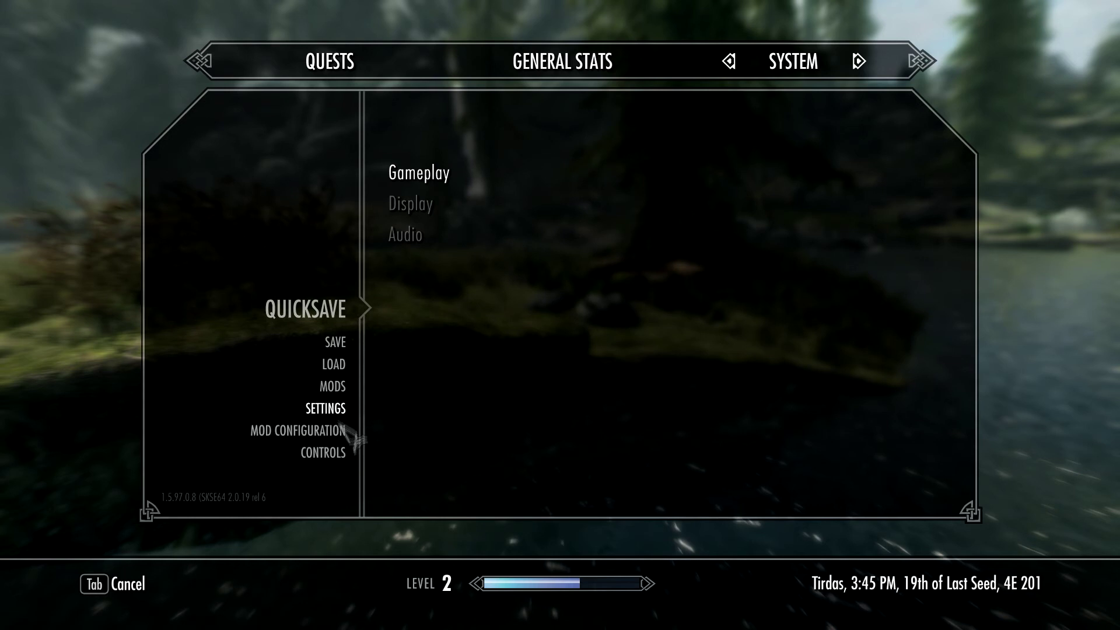
pyautogui.press('Tab')
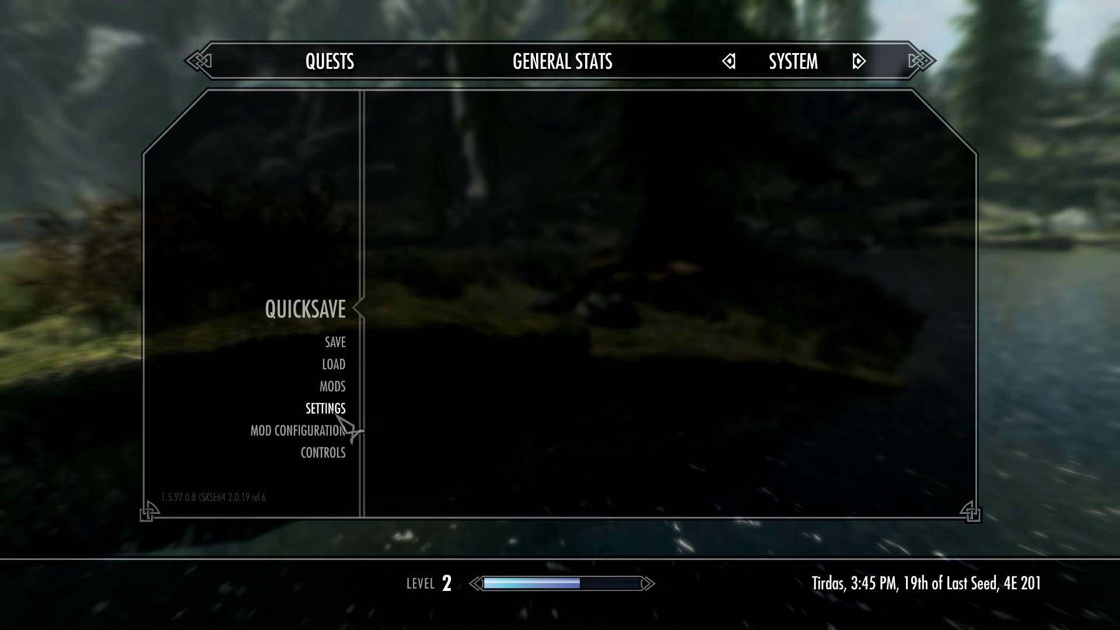
pyautogui.click(348, 452)
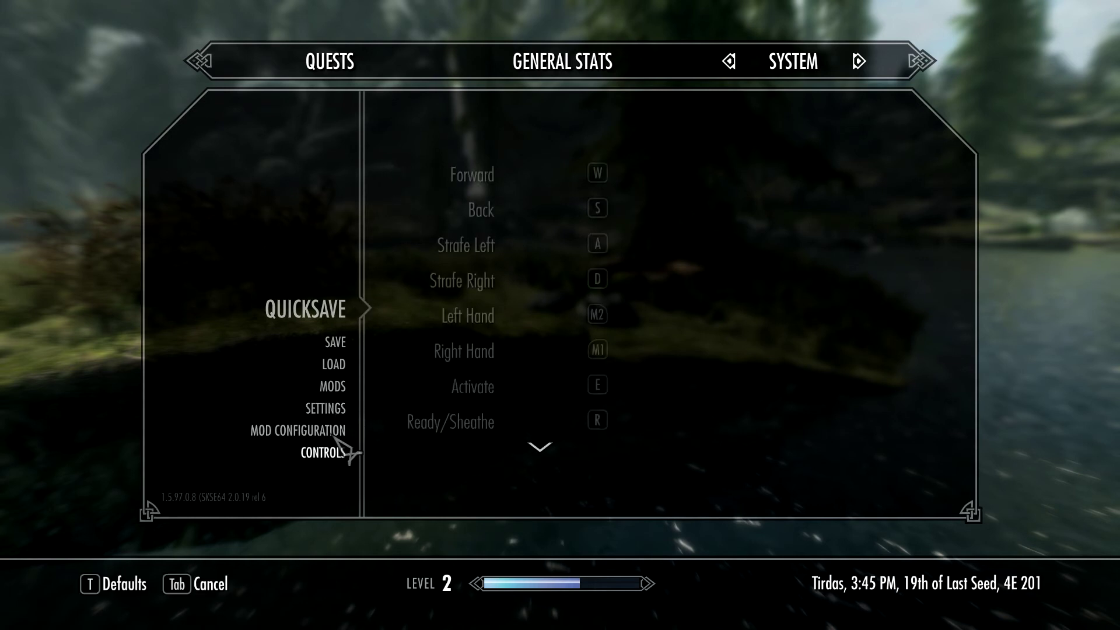
pyautogui.click(331, 435)
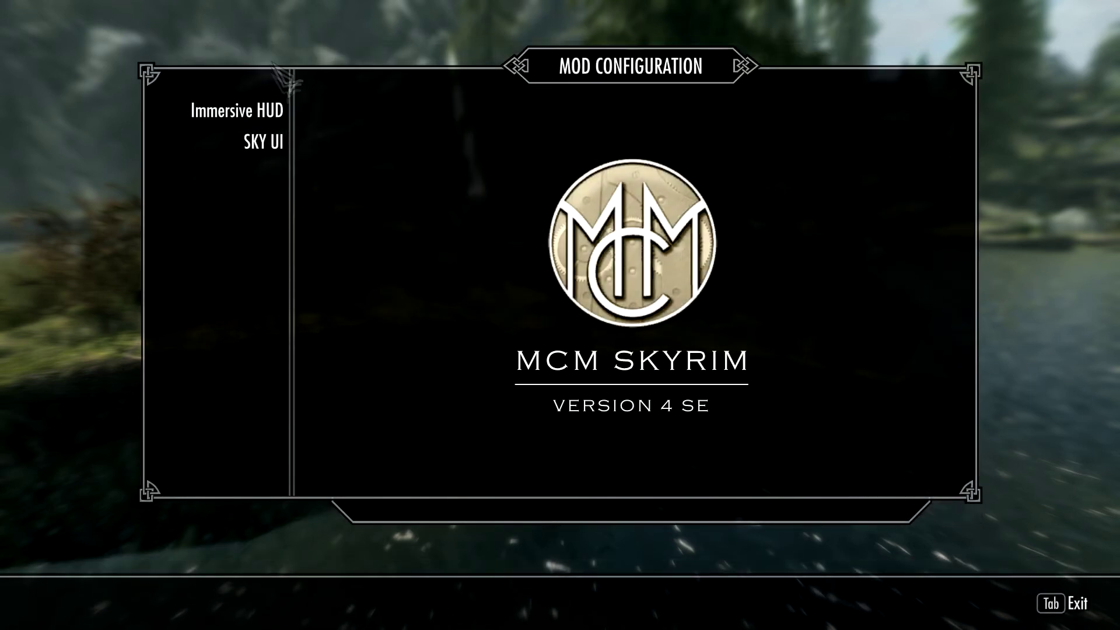
pyautogui.click(226, 113)
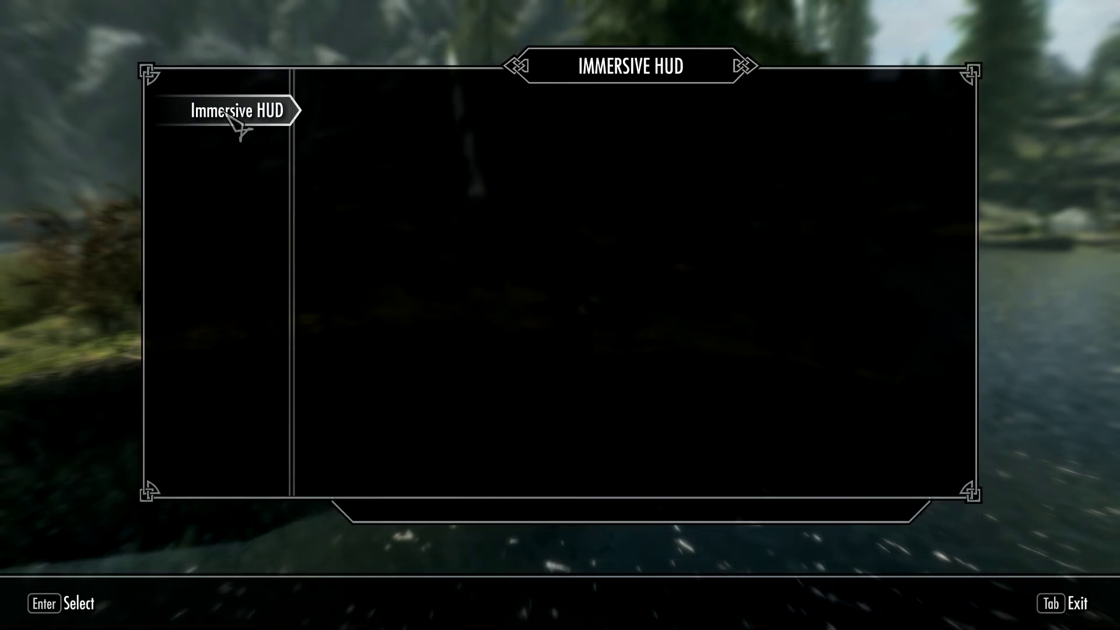
pyautogui.press('Tab')
pyautogui.press('Tab')
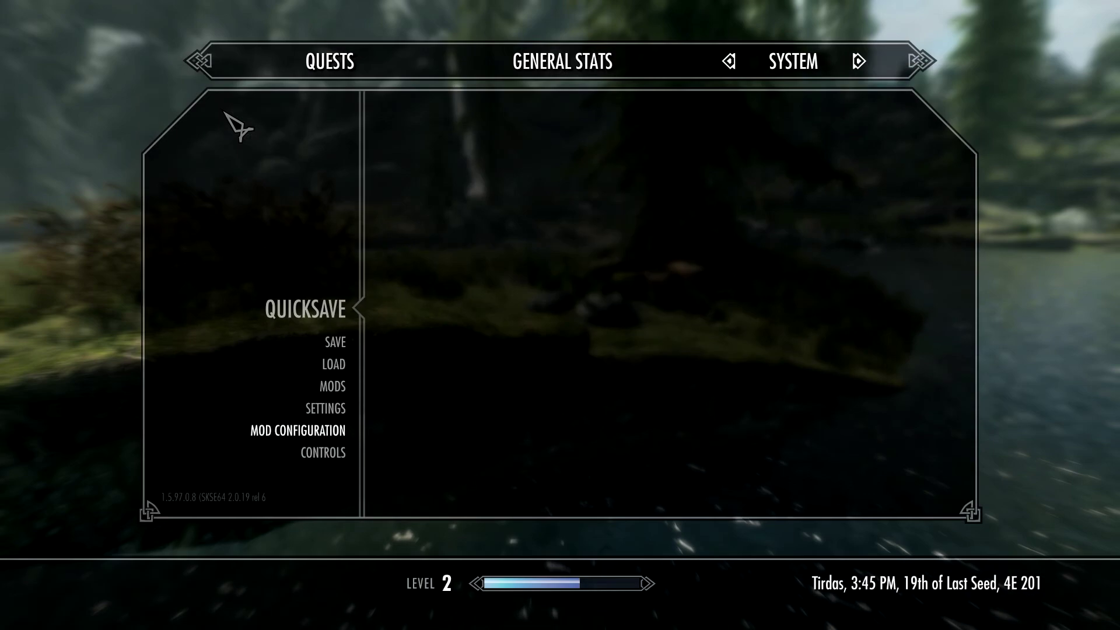
pyautogui.press('Tab')
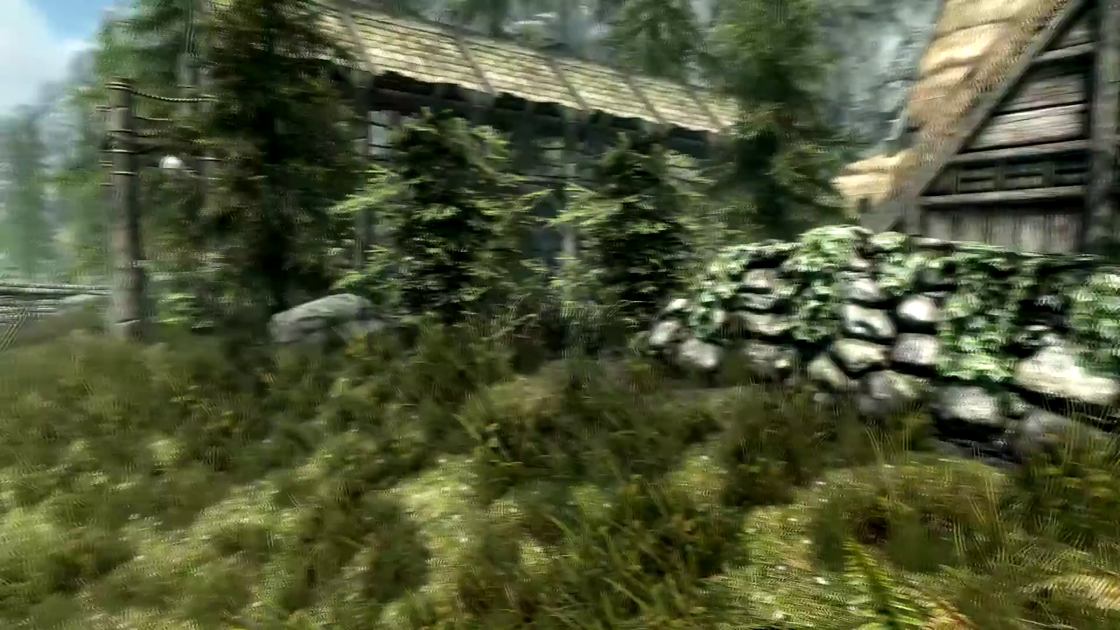
# Open the mod configuration from the system menu and select Immersive HUD
pyautogui.press('j')
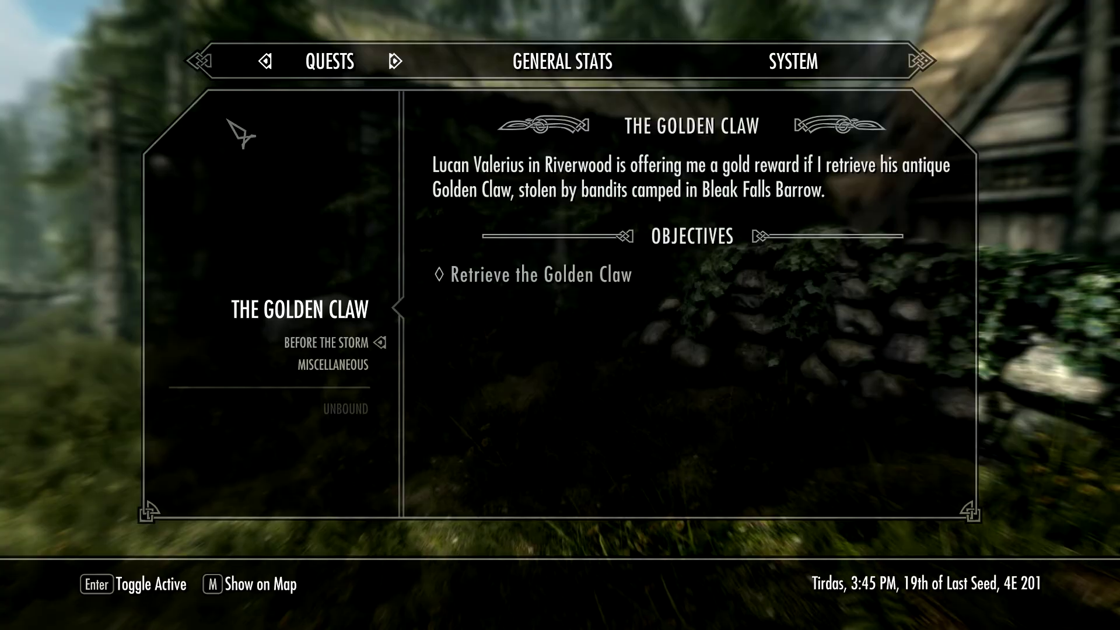
pyautogui.moveTo(362, 344)
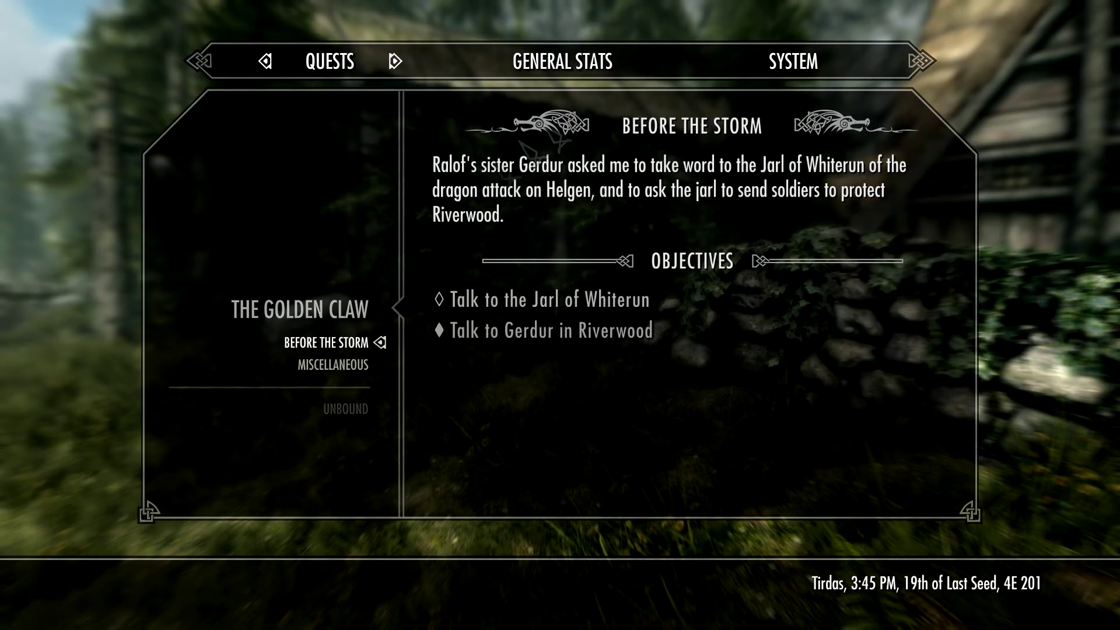
pyautogui.click(793, 61)
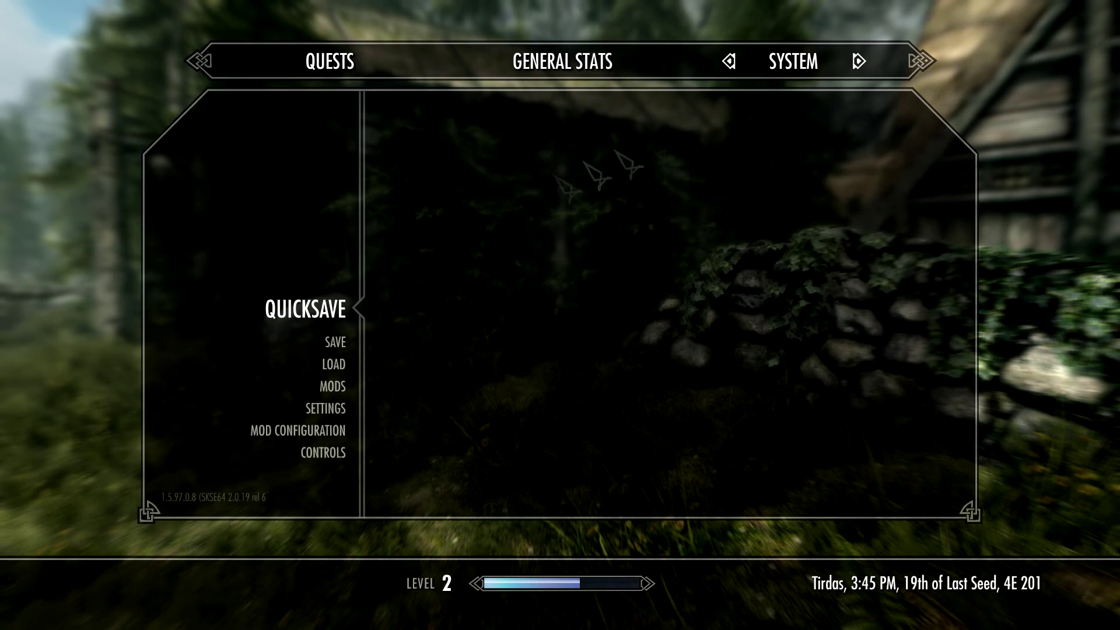
pyautogui.click(310, 433)
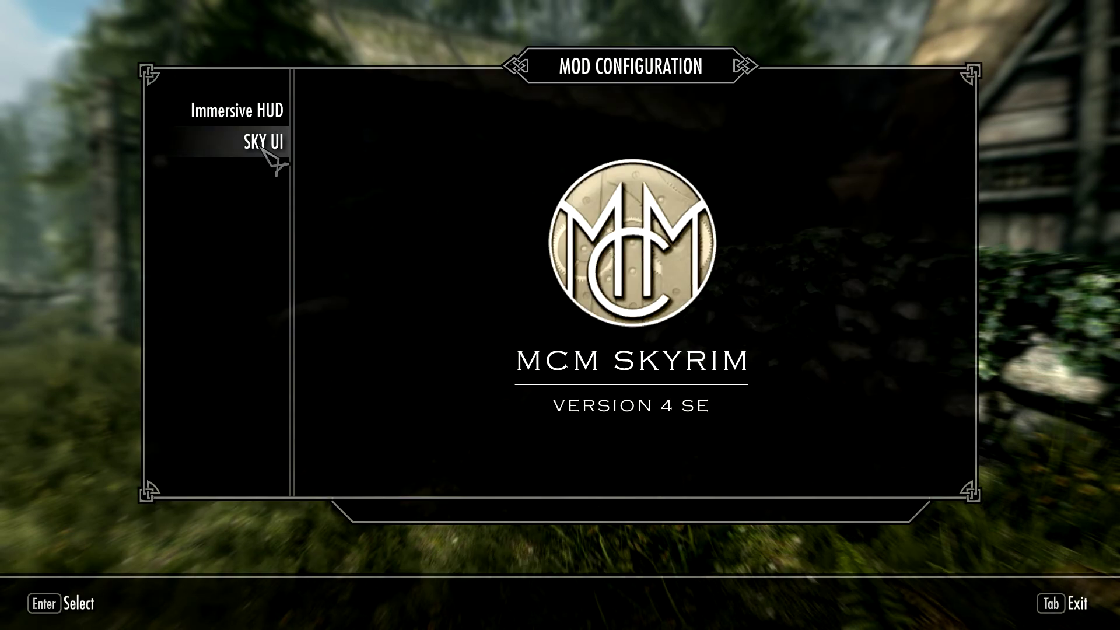
pyautogui.click(248, 109)
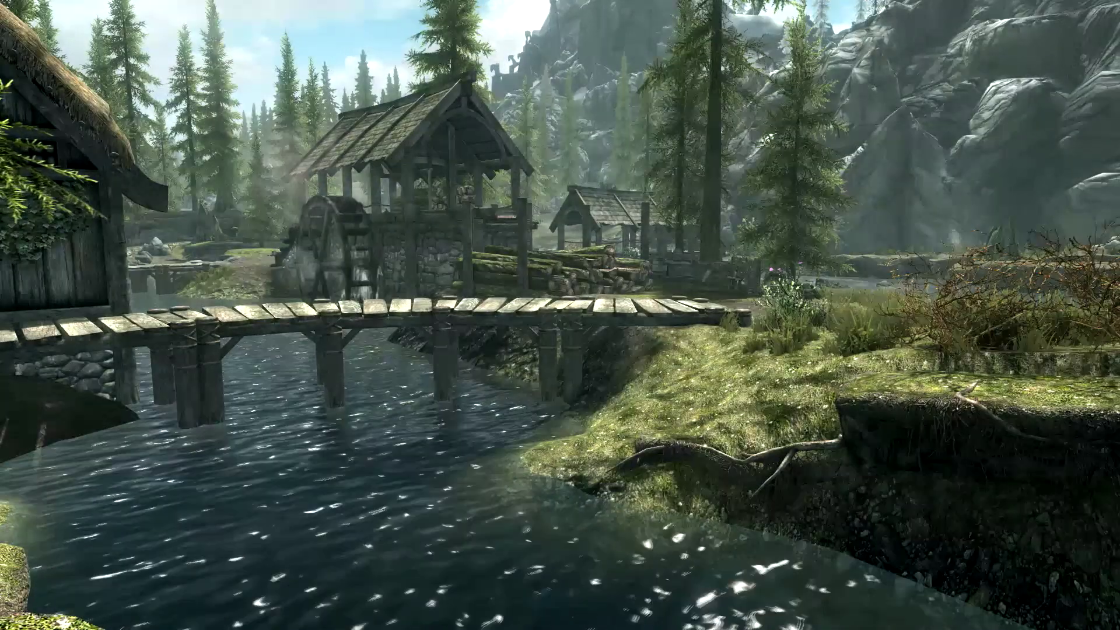
# On Immersive HUD's Activation page, show the iHUD hotkey remapping, cancel it, and turn off Key press toggles
pyautogui.press('j')
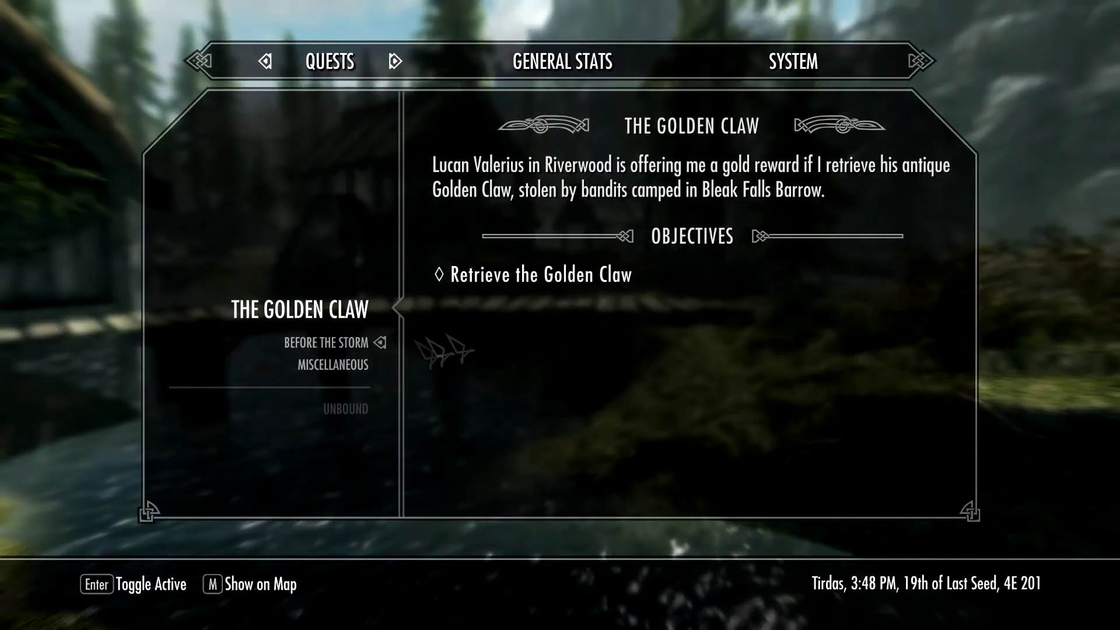
pyautogui.click(825, 65)
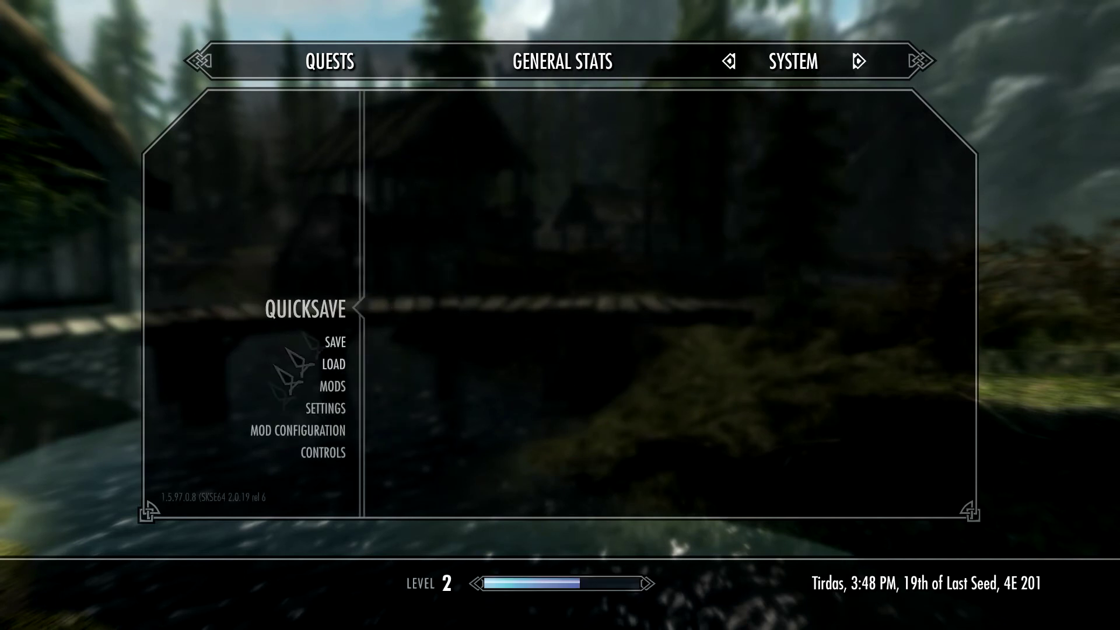
pyautogui.click(299, 433)
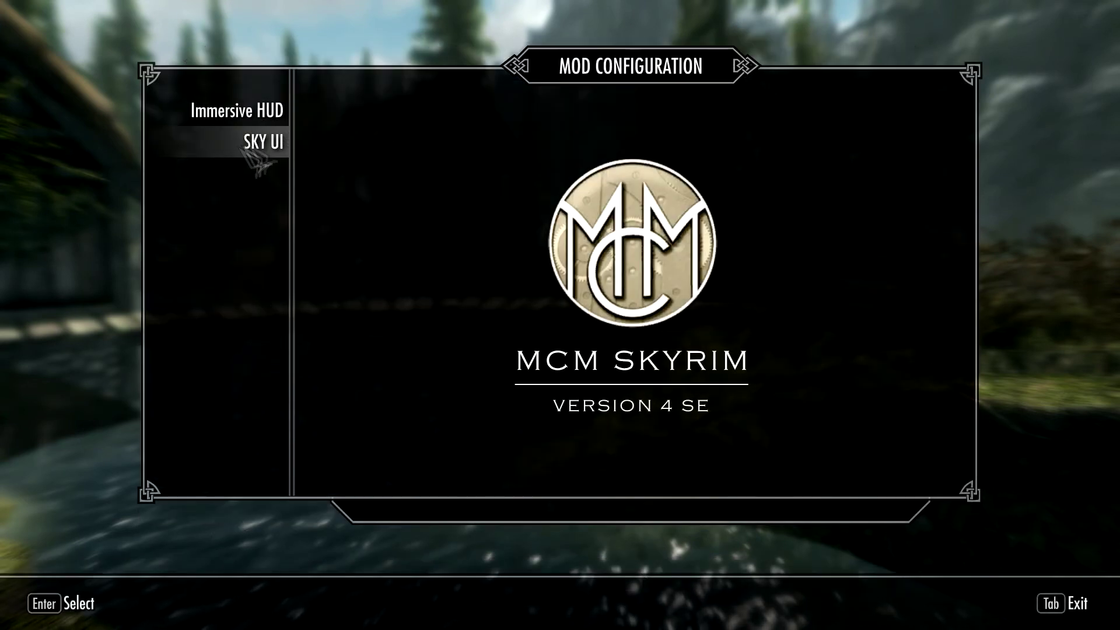
pyautogui.click(251, 112)
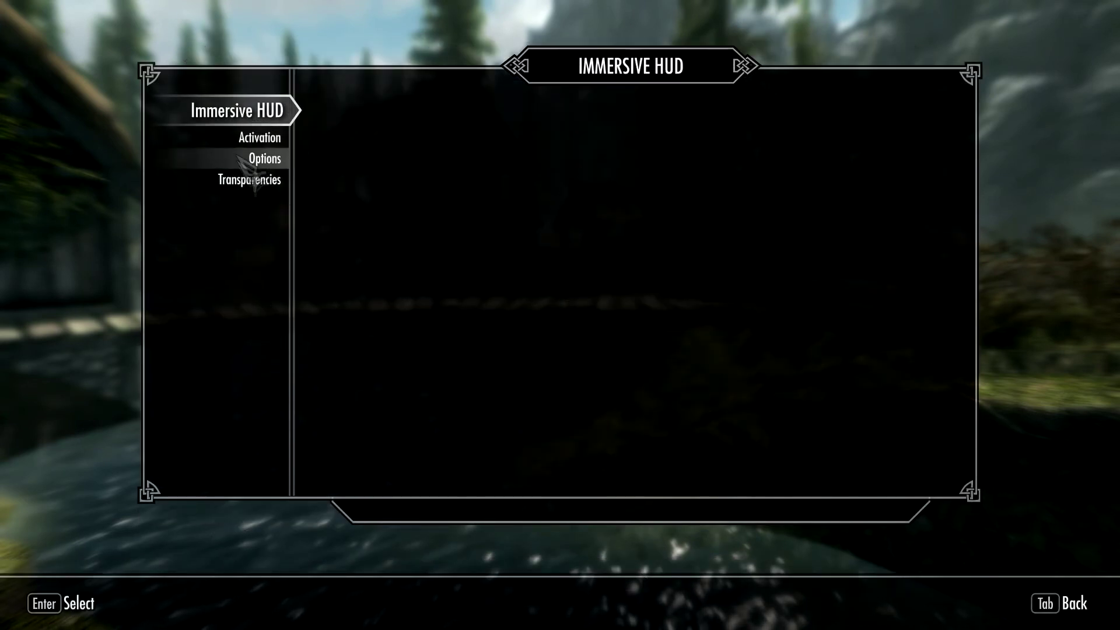
pyautogui.click(262, 145)
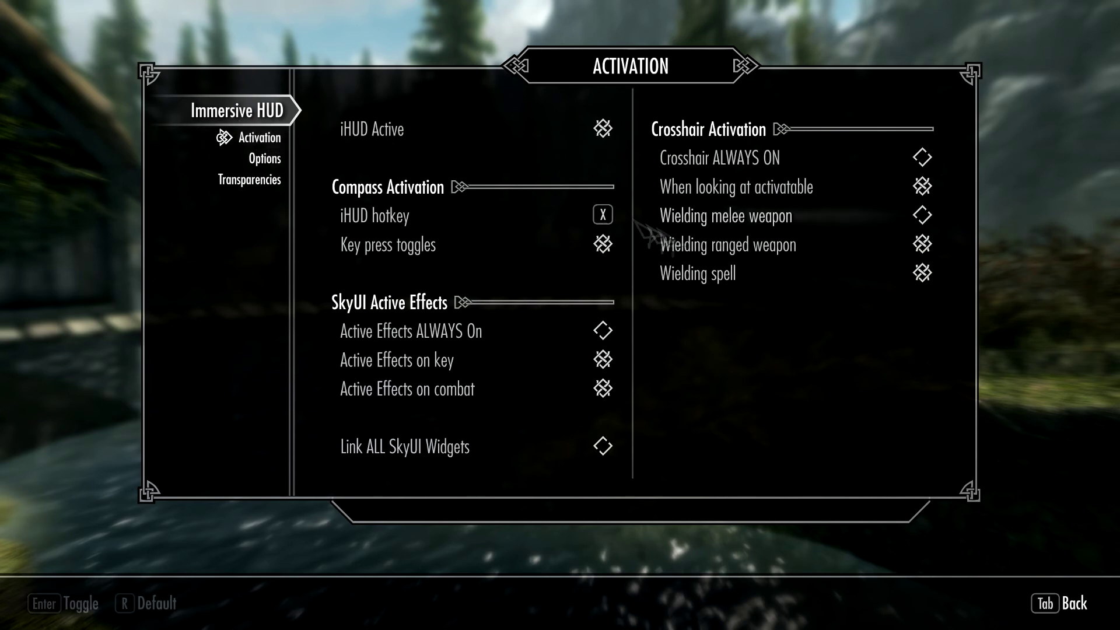
pyautogui.click(605, 220)
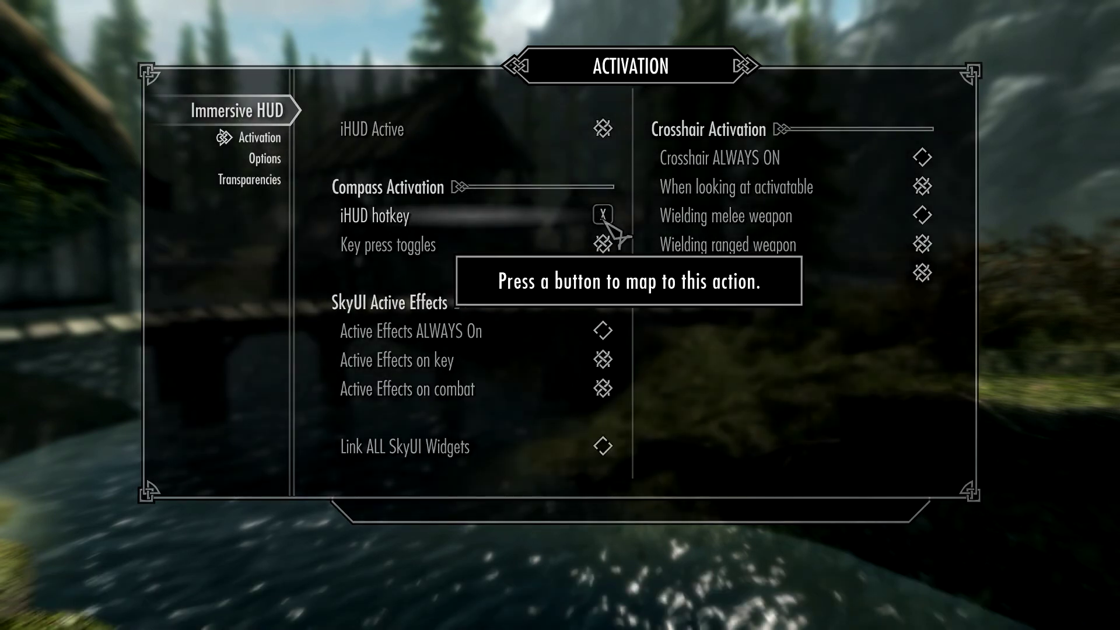
pyautogui.press('Escape')
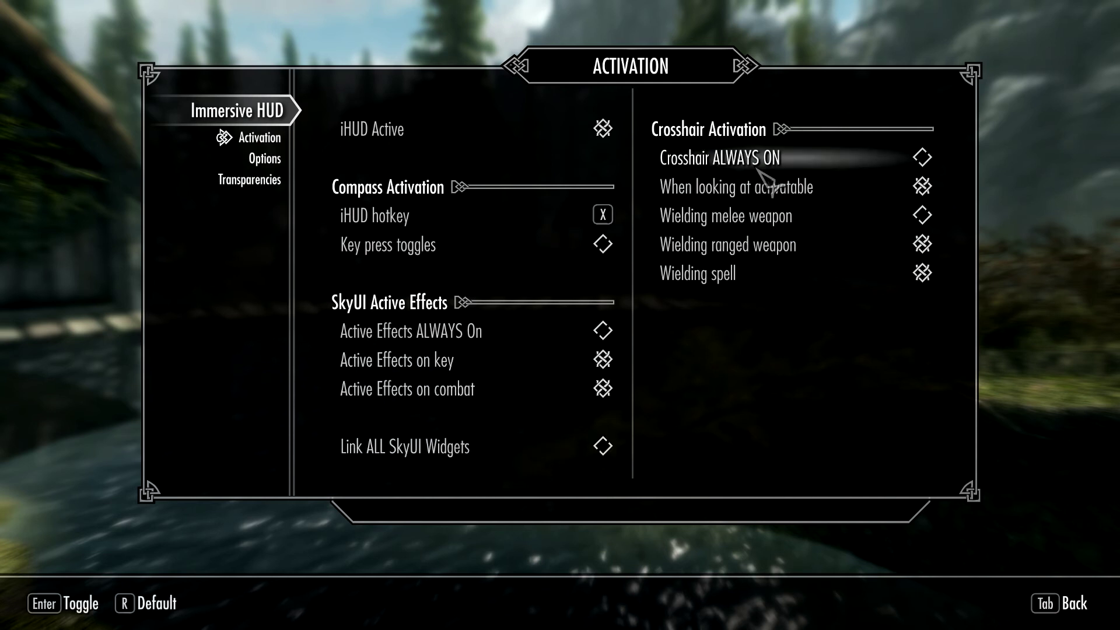
# Turn on Crosshair ALWAYS ON for Immersive HUD and return to the game
pyautogui.click(926, 169)
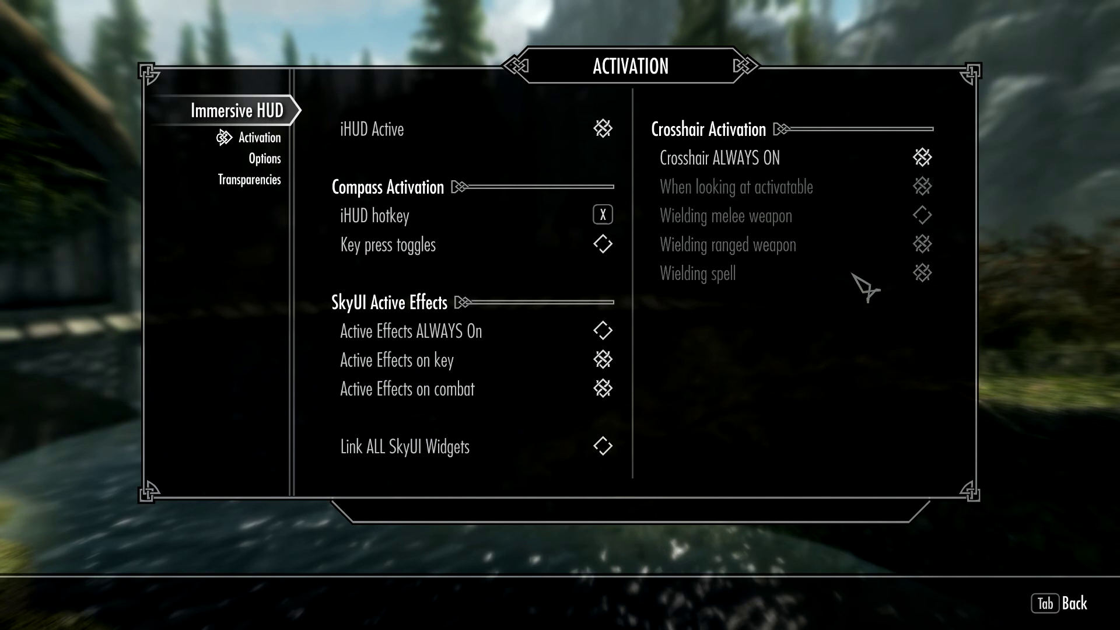
pyautogui.press('Tab')
pyautogui.press('Tab')
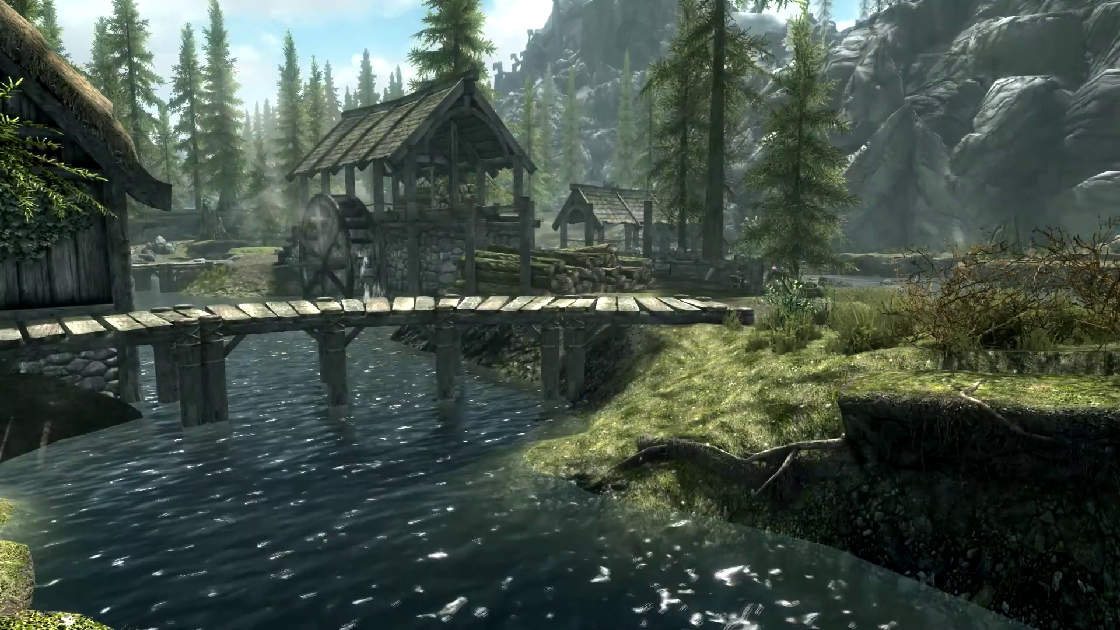
# Draw the bow, then open Immersive HUD's Activation page in the mod configuration
pyautogui.press('r')
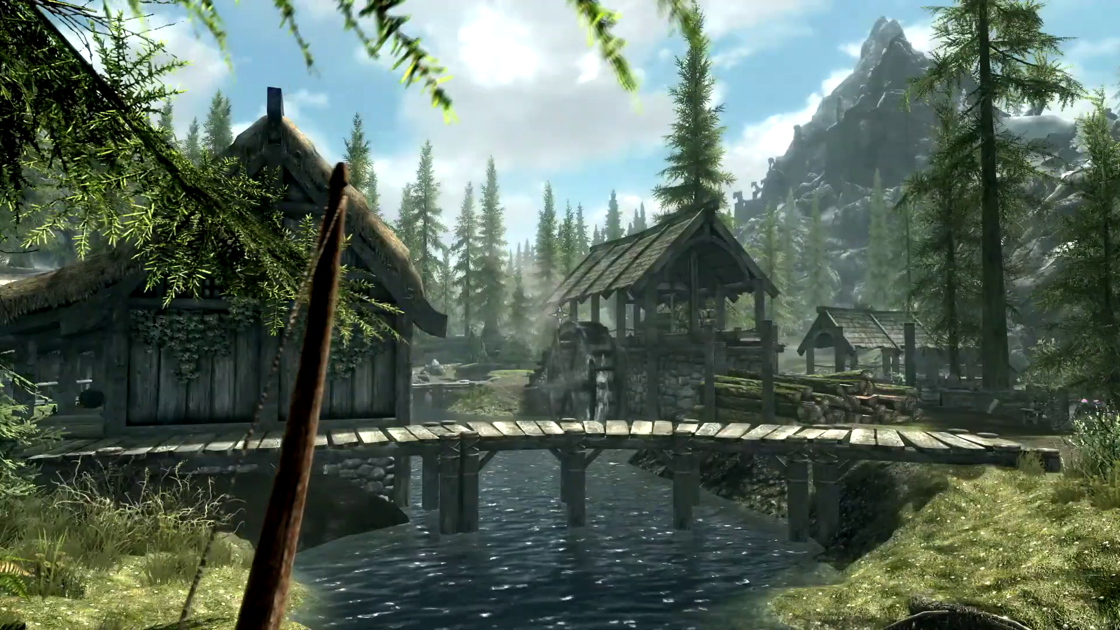
pyautogui.press('j')
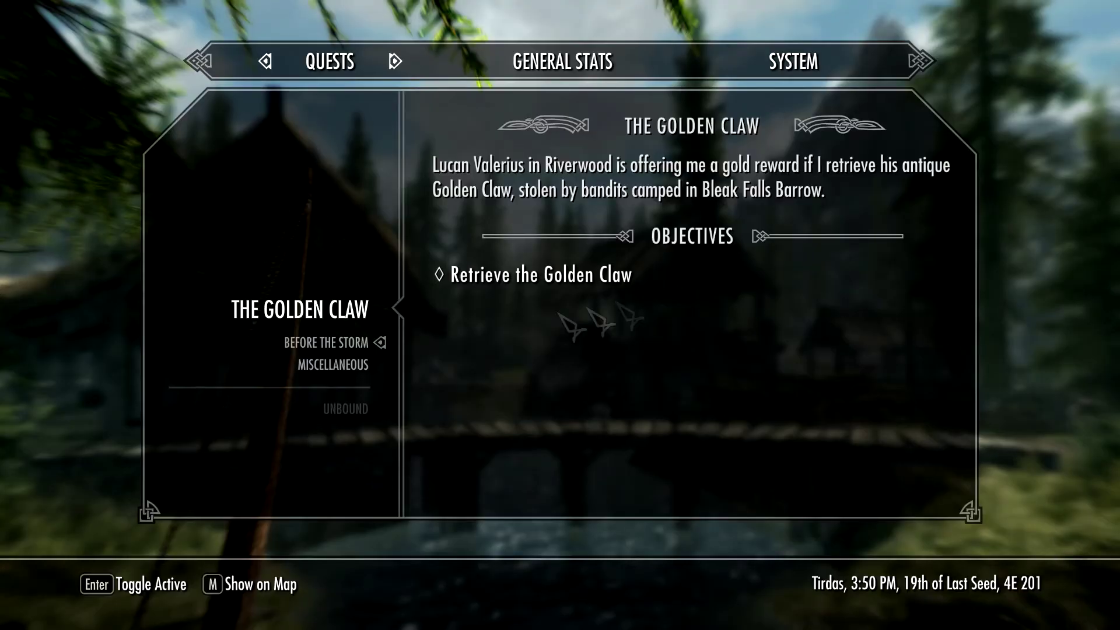
pyautogui.click(803, 57)
pyautogui.click(315, 440)
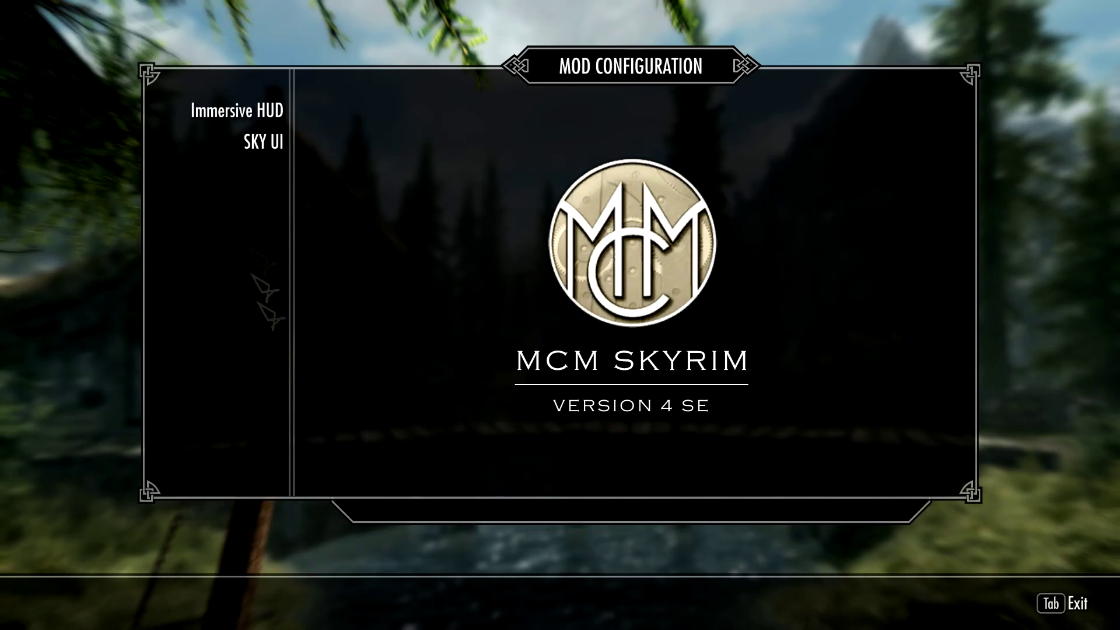
pyautogui.click(250, 111)
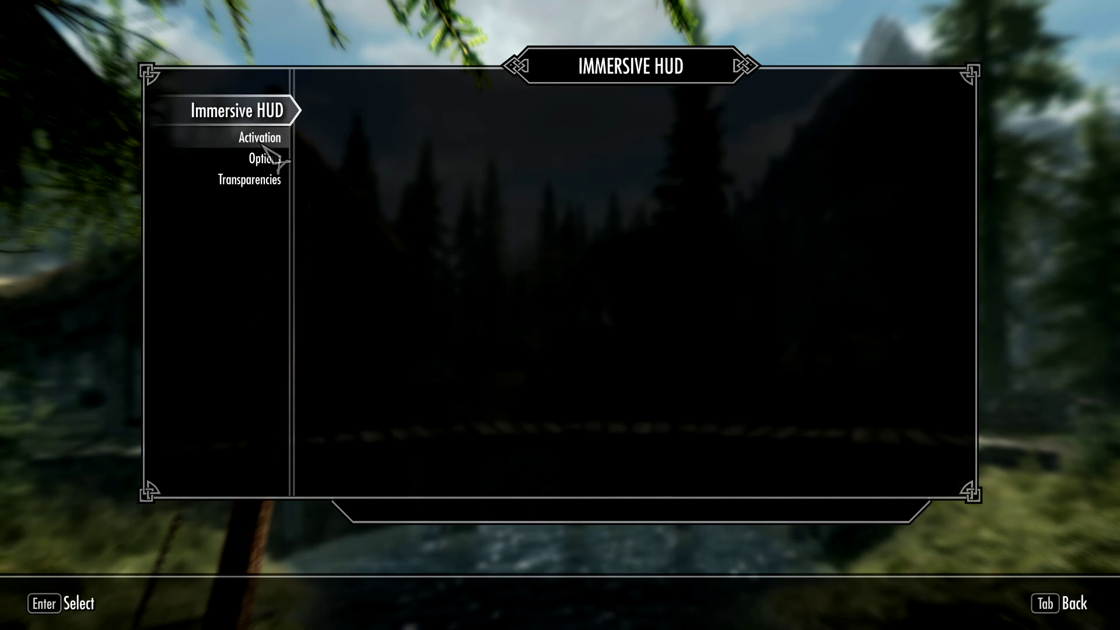
pyautogui.click(262, 146)
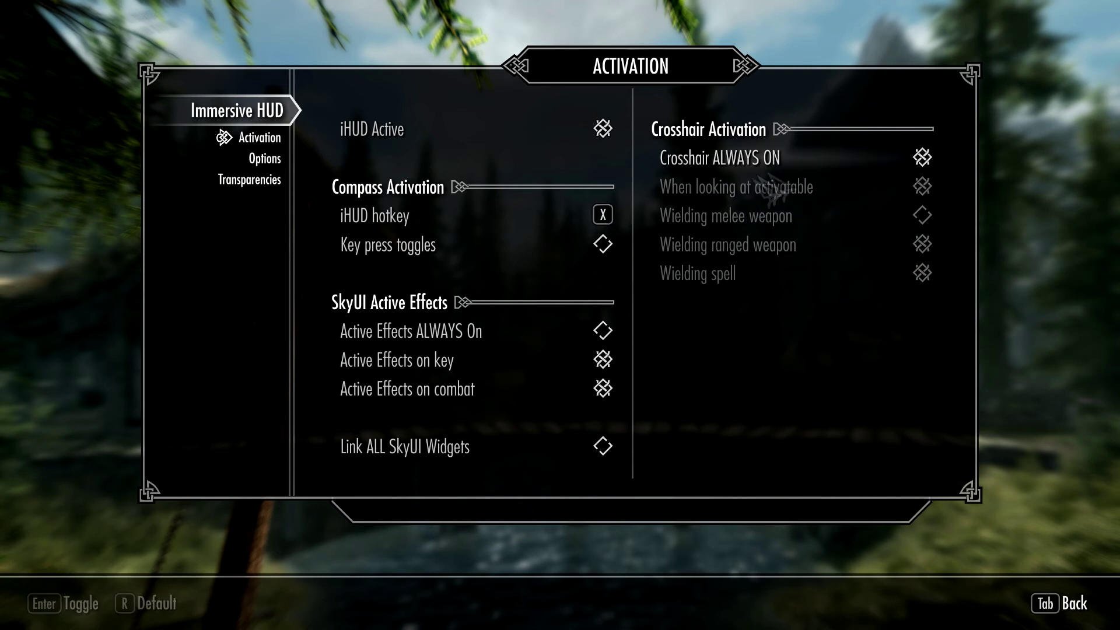
# Turn off Crosshair ALWAYS ON for Immersive HUD, return to the game and check the crosshair with the bow drawn and sheathed
pyautogui.click(922, 157)
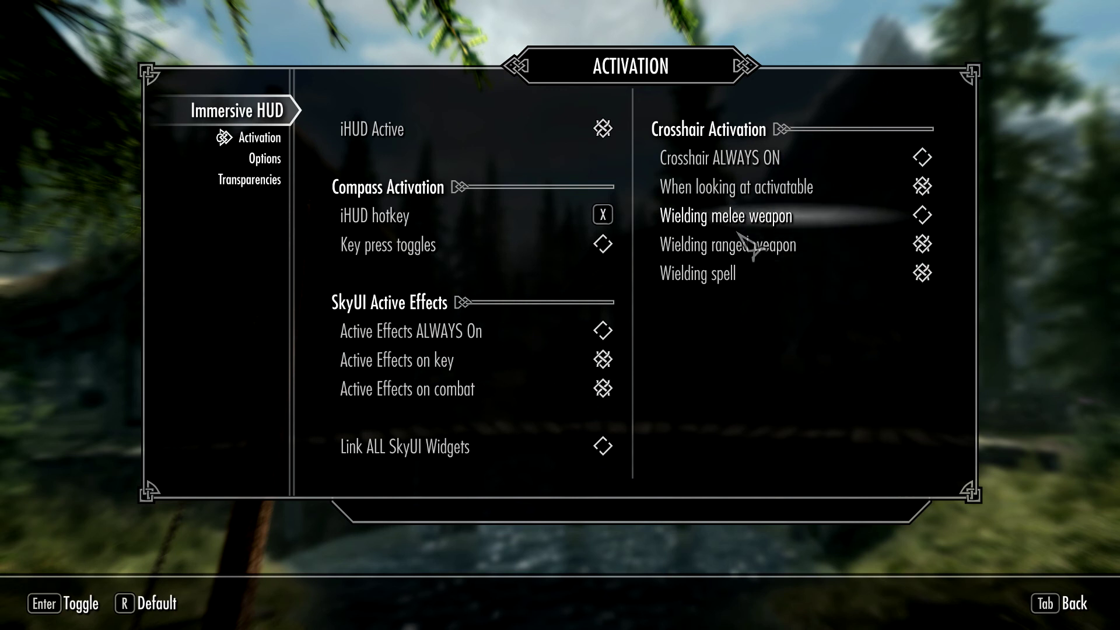
pyautogui.press('Tab')
pyautogui.press('Tab')
pyautogui.press('Tab')
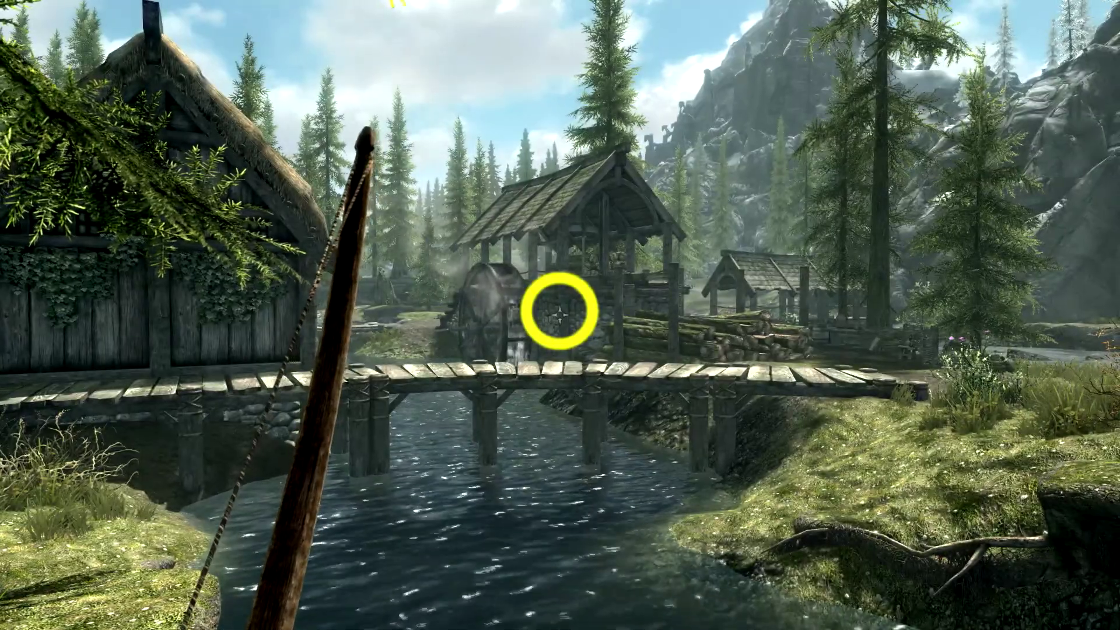
pyautogui.moveTo(559, 315); pyautogui.dragTo(558, 315)
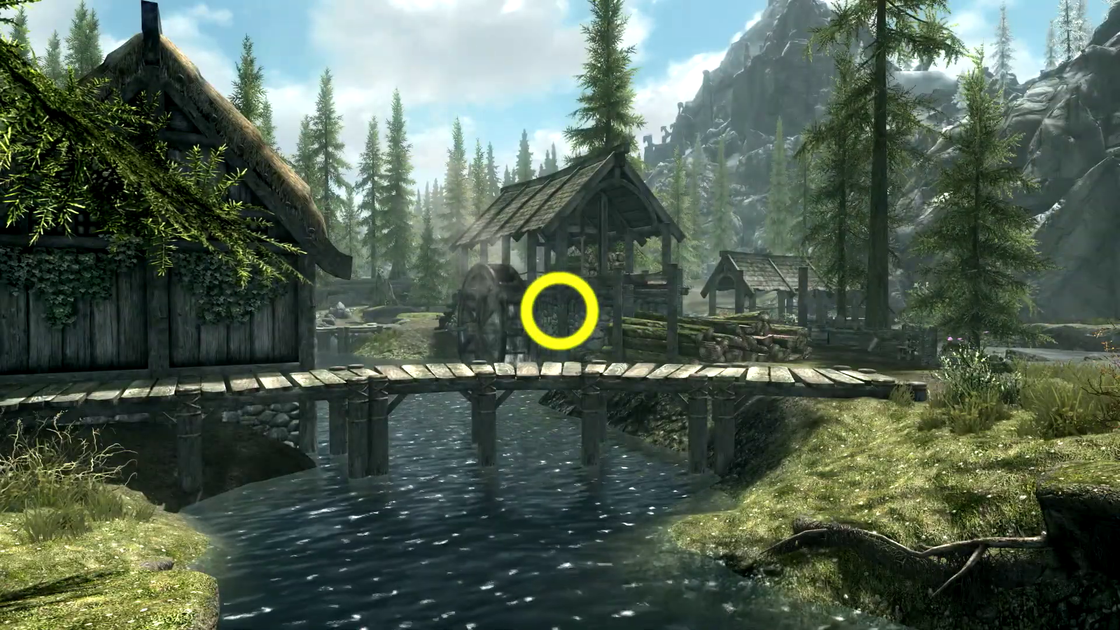
pyautogui.moveTo(558, 311); pyautogui.dragTo(559, 311)
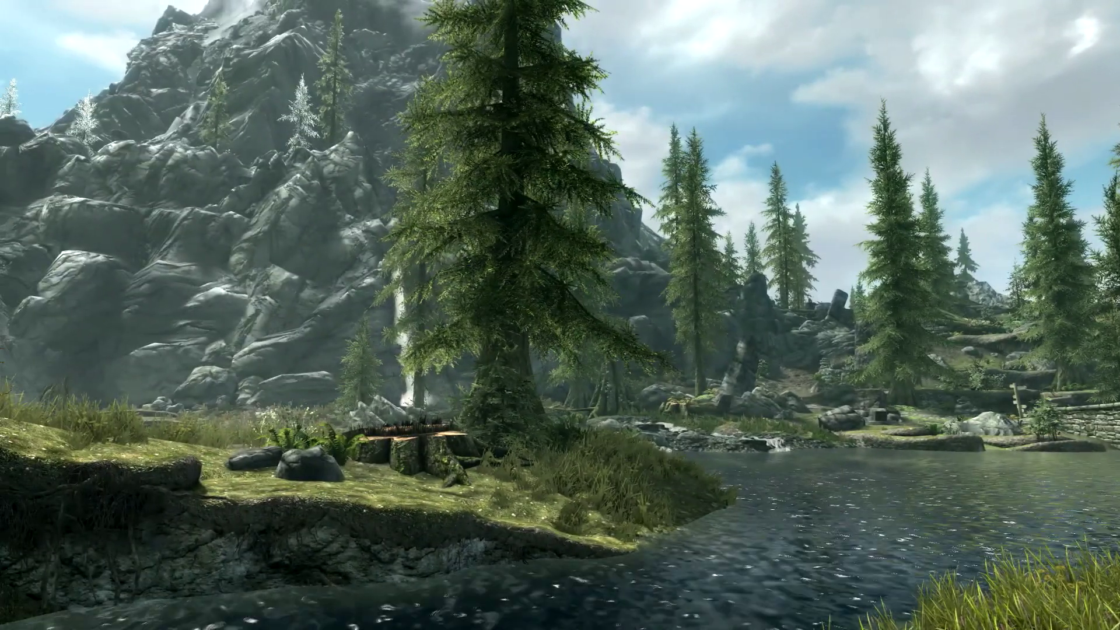
# Open Immersive HUD in the mod configuration and review its Options, Transparencies and Activation pages
pyautogui.press('j')
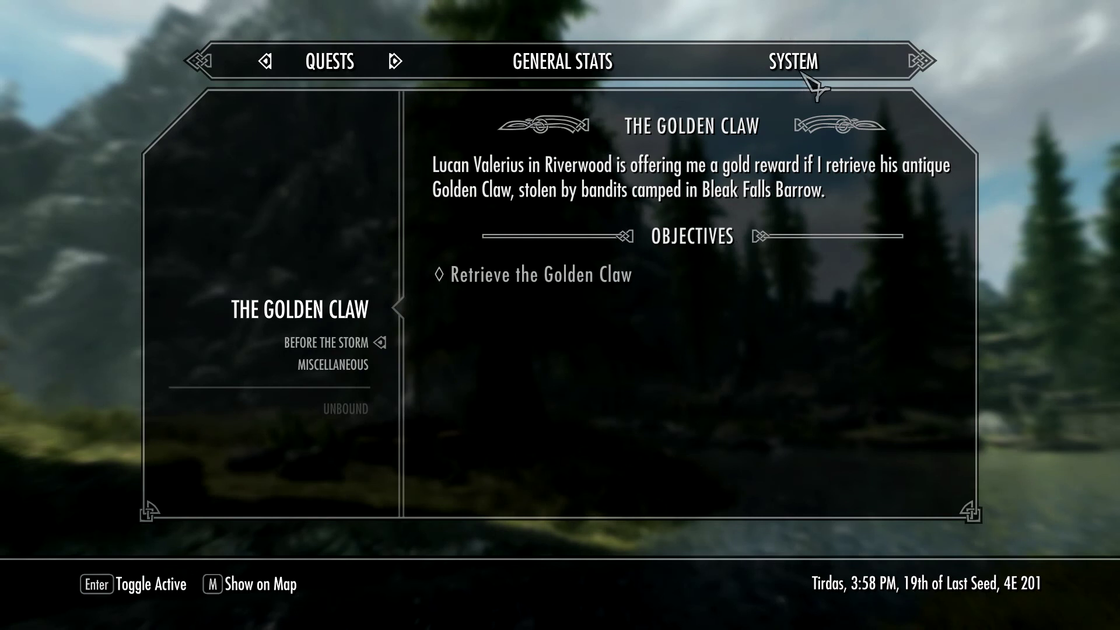
pyautogui.click(792, 49)
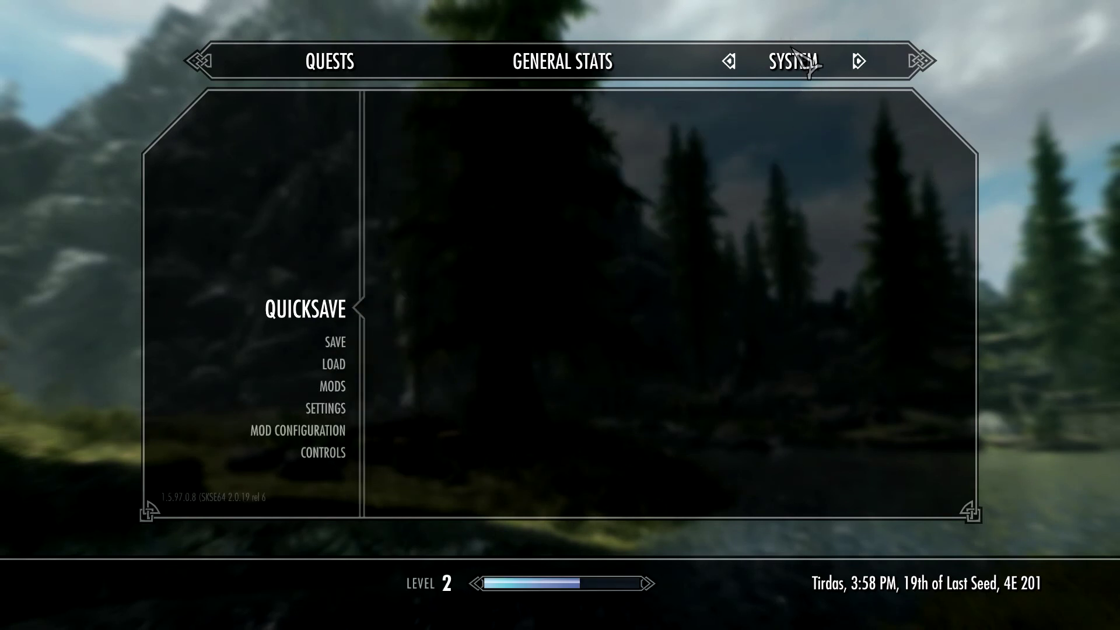
pyautogui.click(275, 433)
pyautogui.click(267, 112)
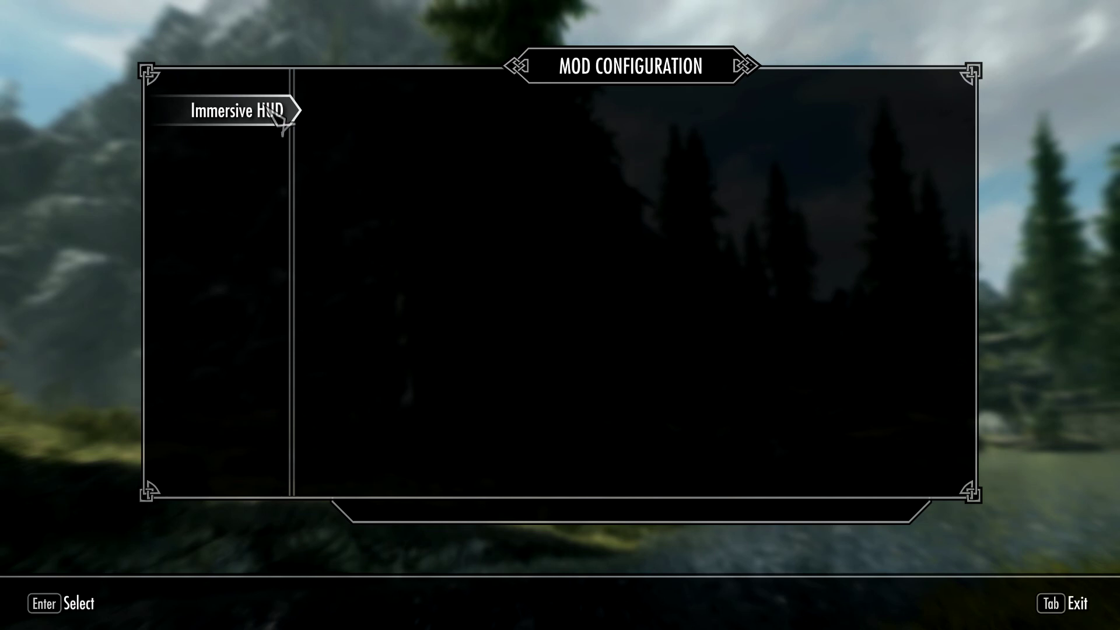
pyautogui.click(283, 159)
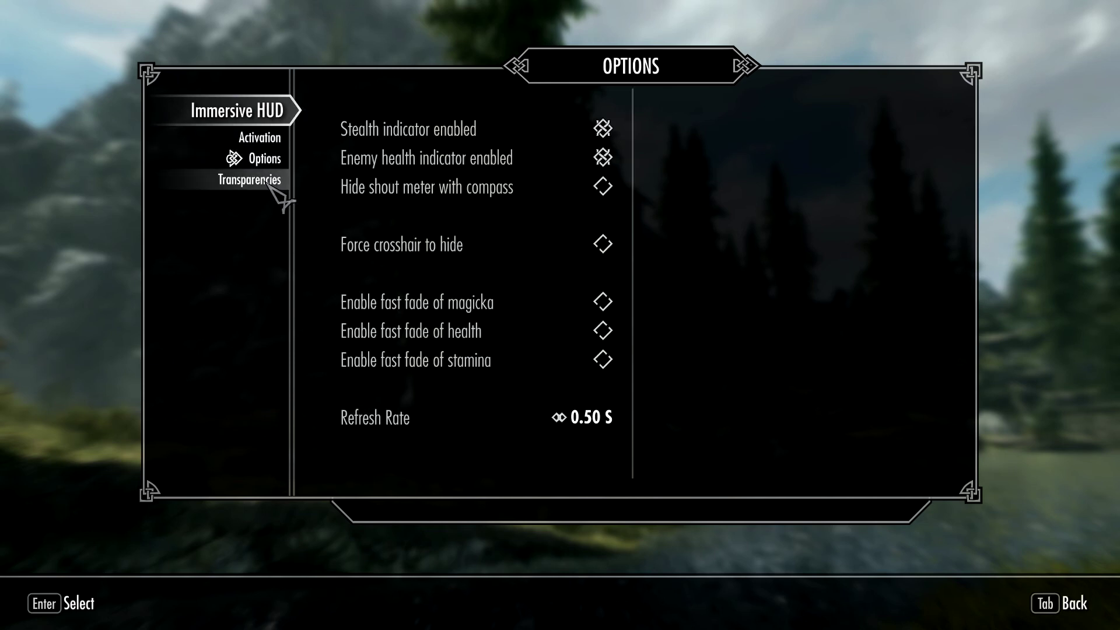
pyautogui.click(269, 183)
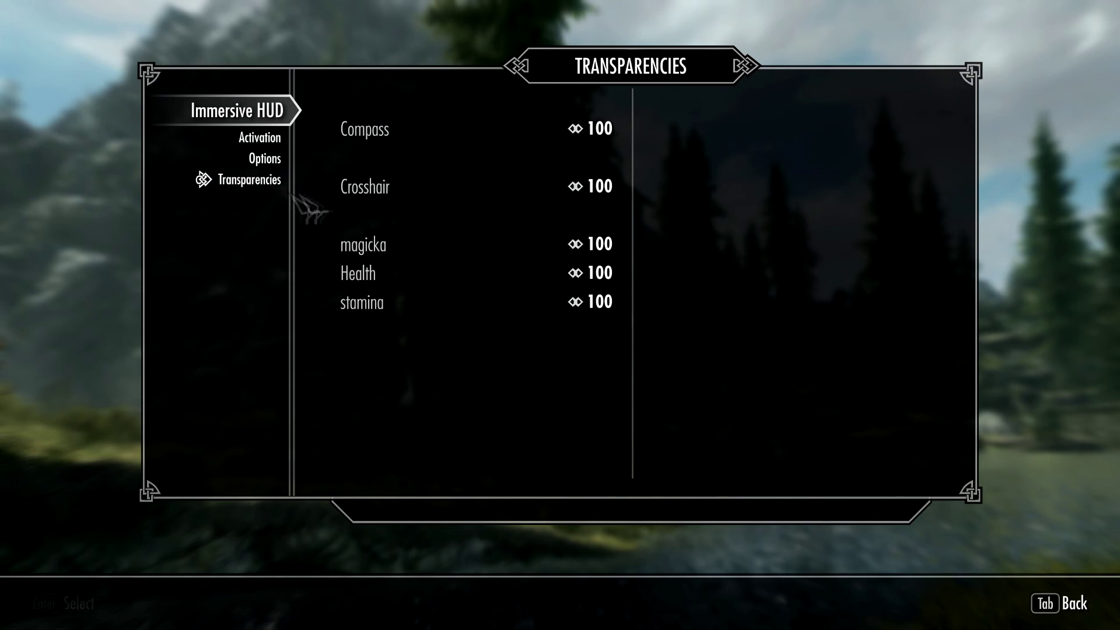
pyautogui.click(267, 142)
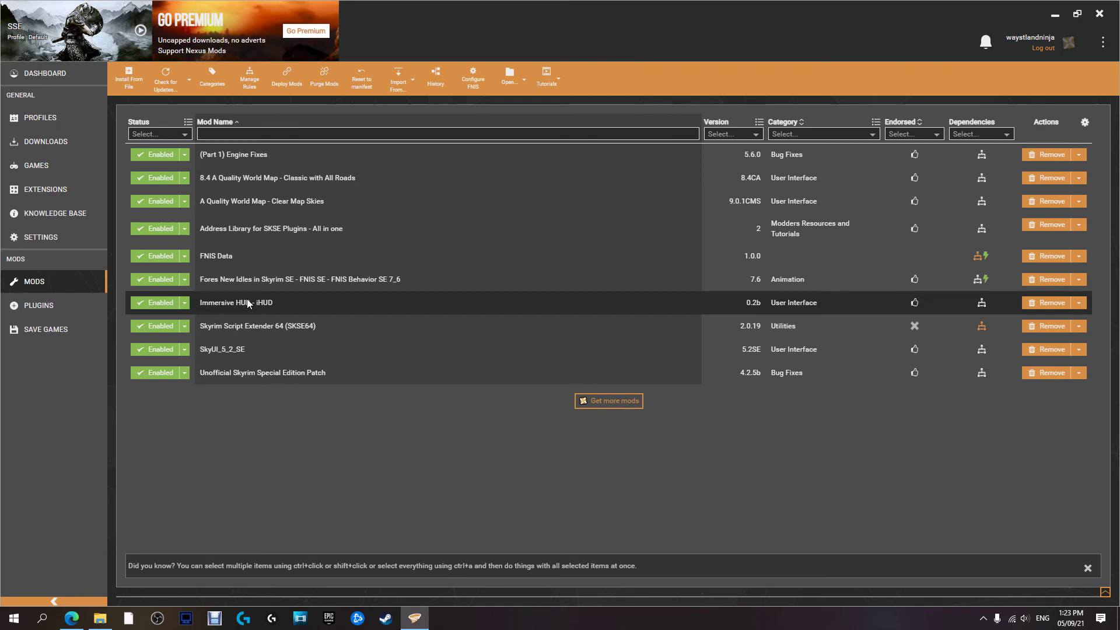
# In Vortex, review the plugin load order and return to the list of installed mods
pyautogui.click(86, 306)
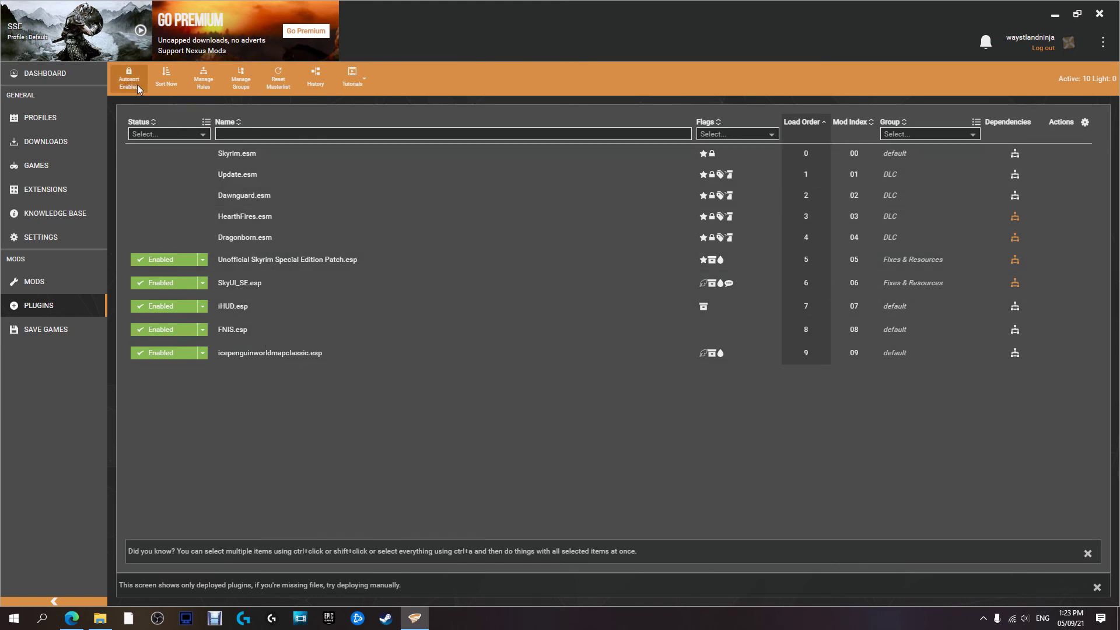
pyautogui.click(34, 282)
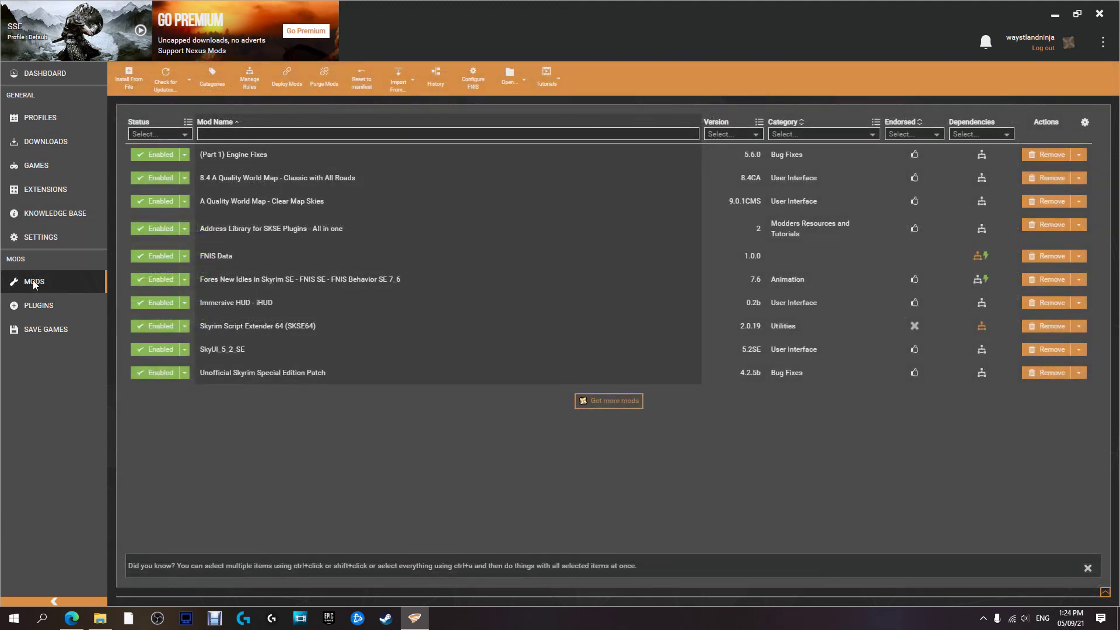